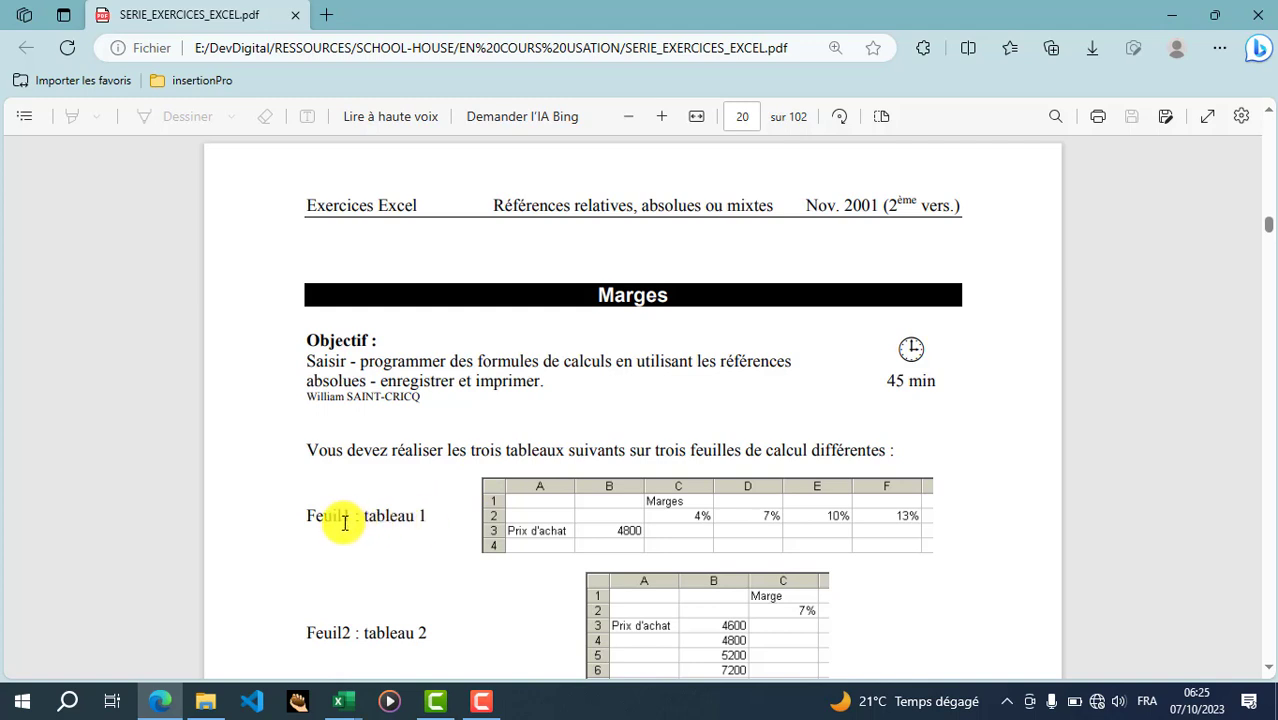
- Read the Marges exercise in the PDF, covering the three tables to build and the instructions for completing them
scroll(375, 508, "down", 1)
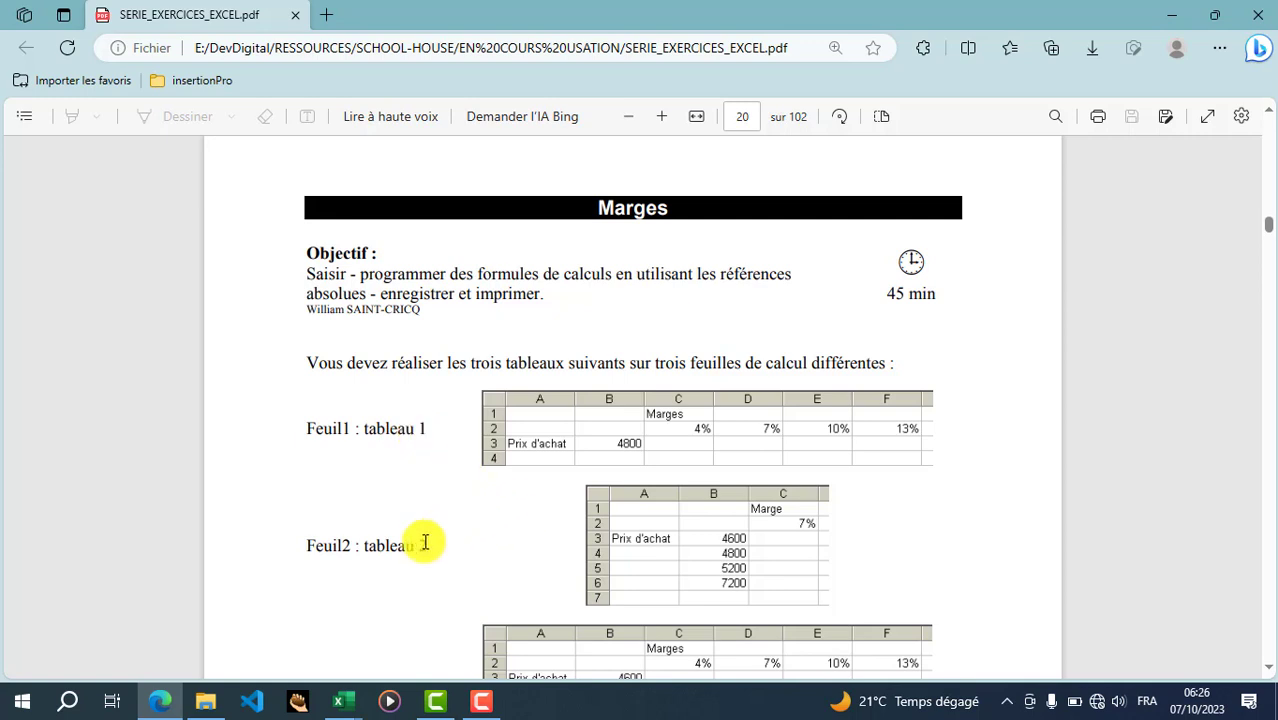
scroll(403, 550, "down", 1)
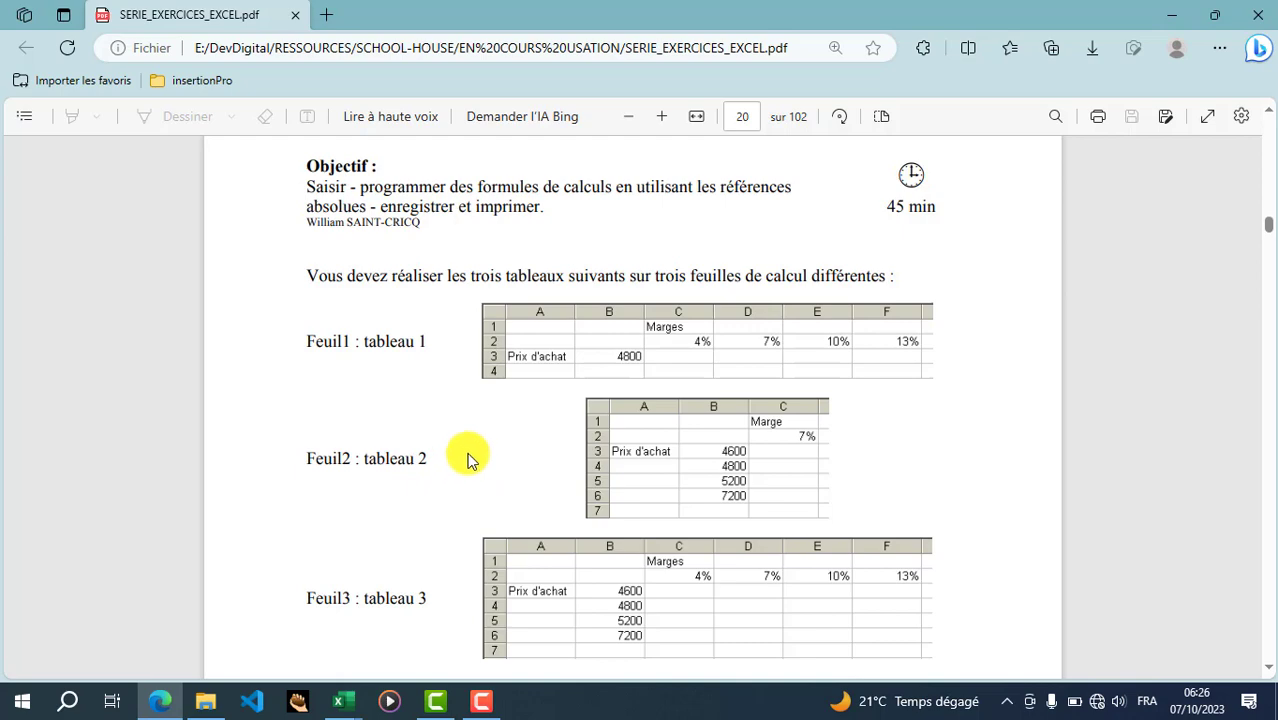
scroll(471, 459, "down", 2)
scroll(471, 459, "up", 6)
scroll(471, 459, "down", 4)
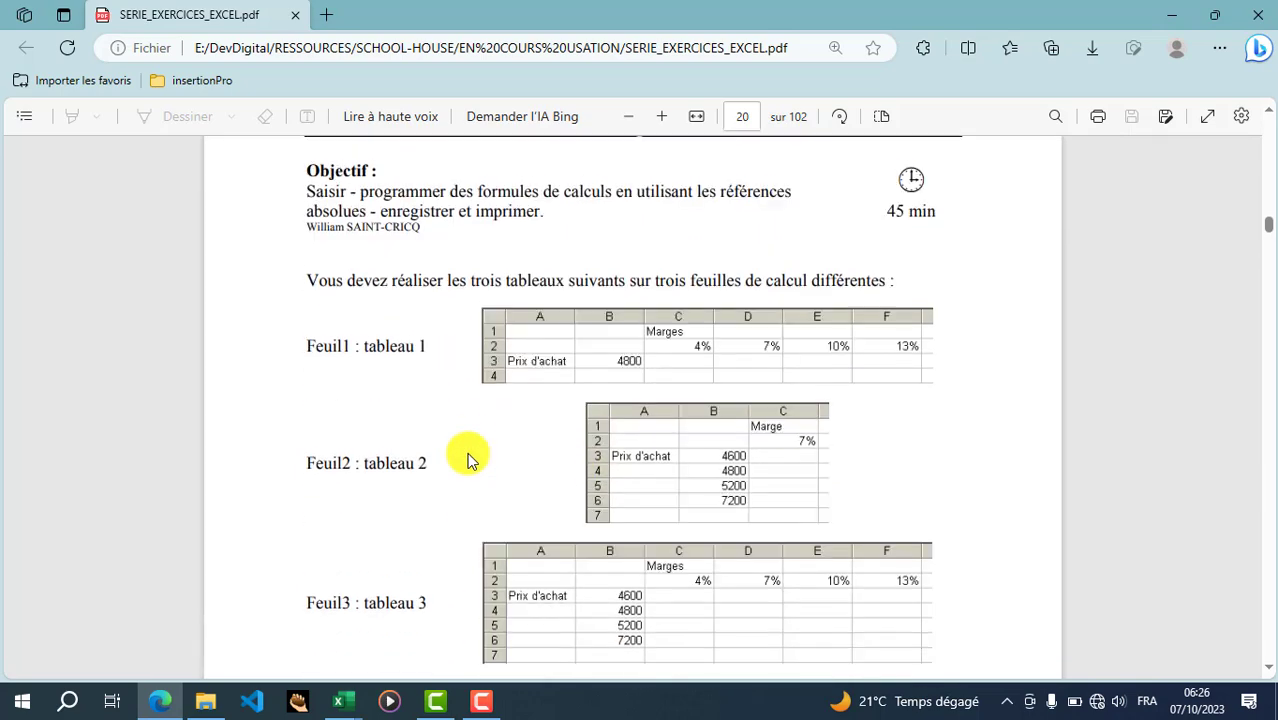
scroll(471, 457, "down", 10)
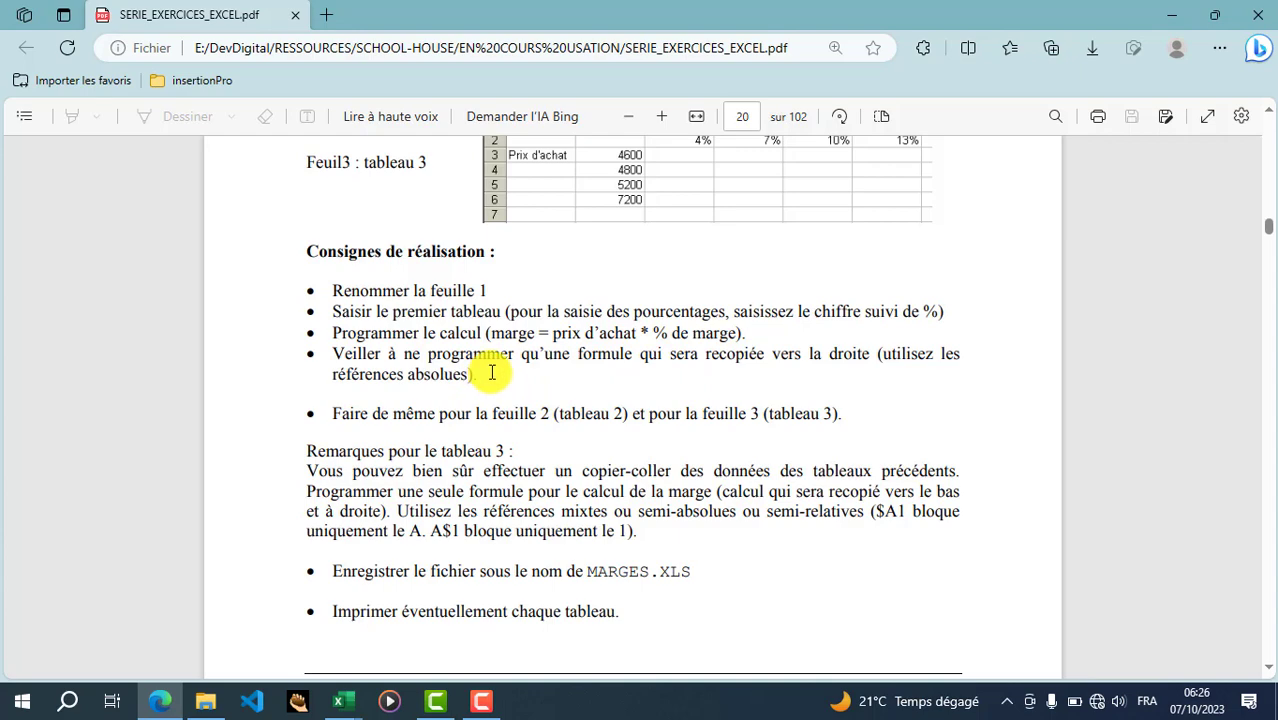
scroll(491, 372, "up", 1)
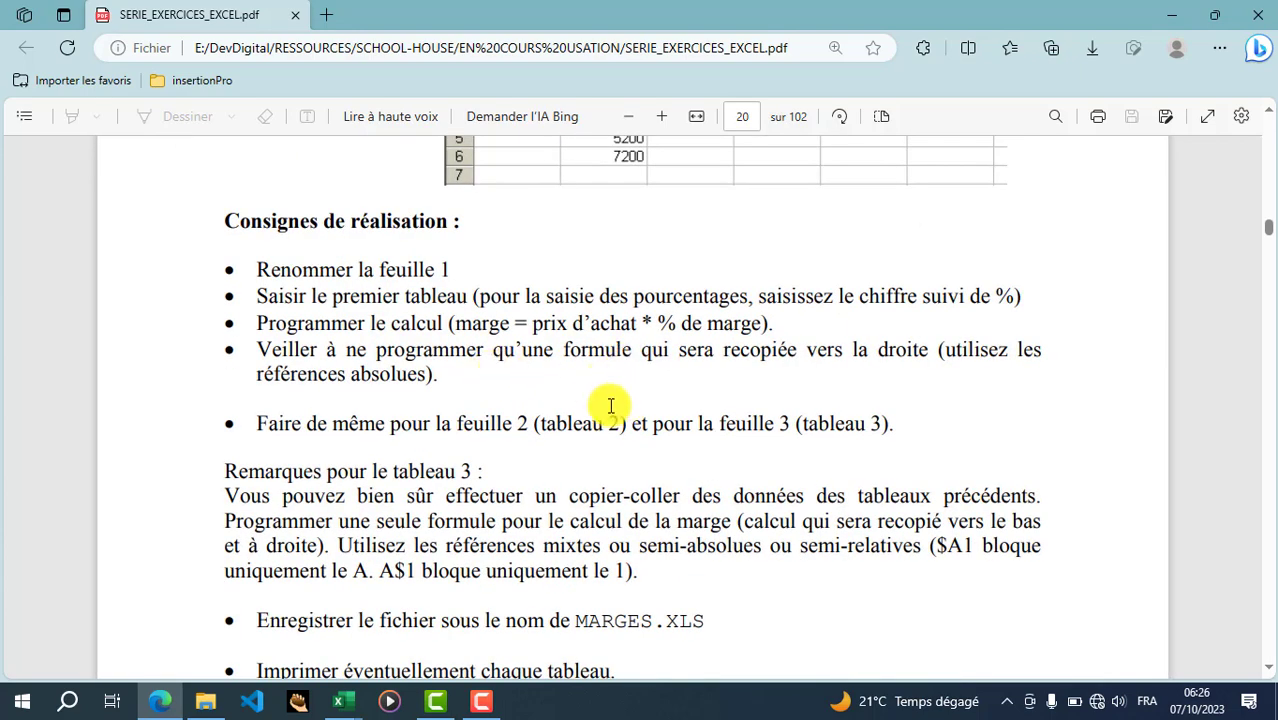
scroll(551, 414, "down", 1)
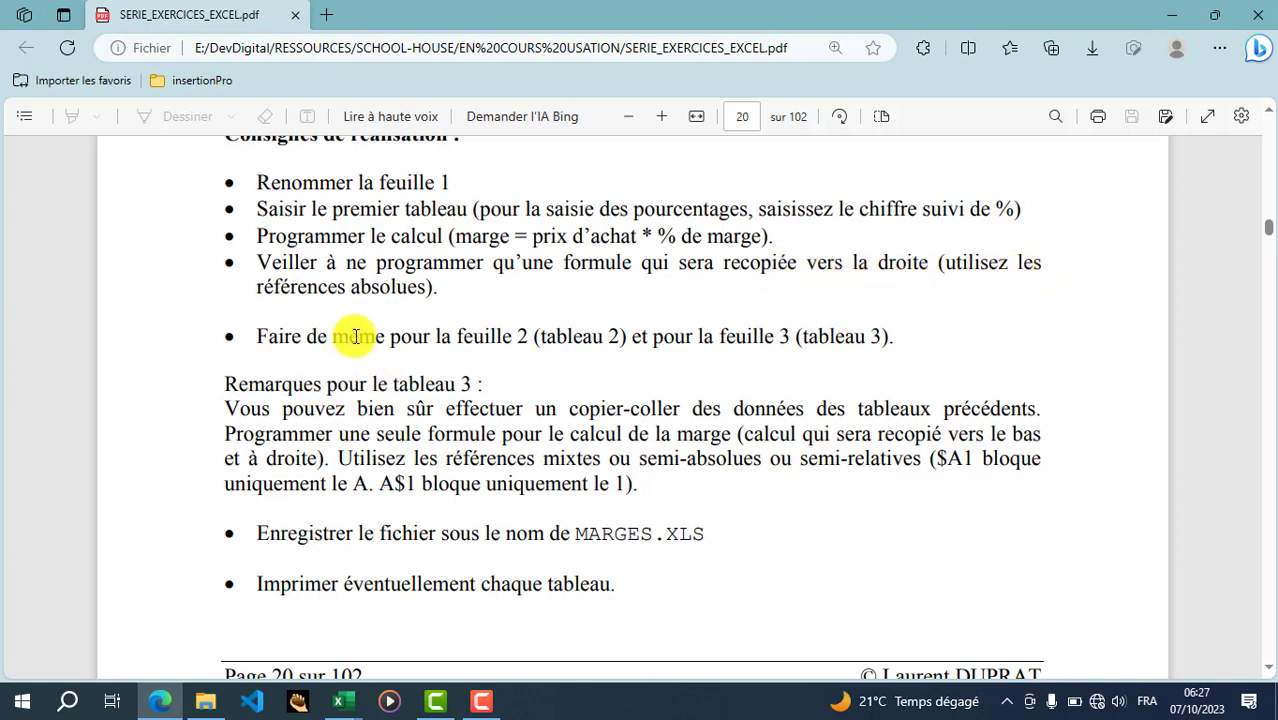
- Switch to the p3-e12-marges.xlsx workbook in Excel and review the margin table and reference-type notes on sheet Tableau_1
key("alt+Tab")
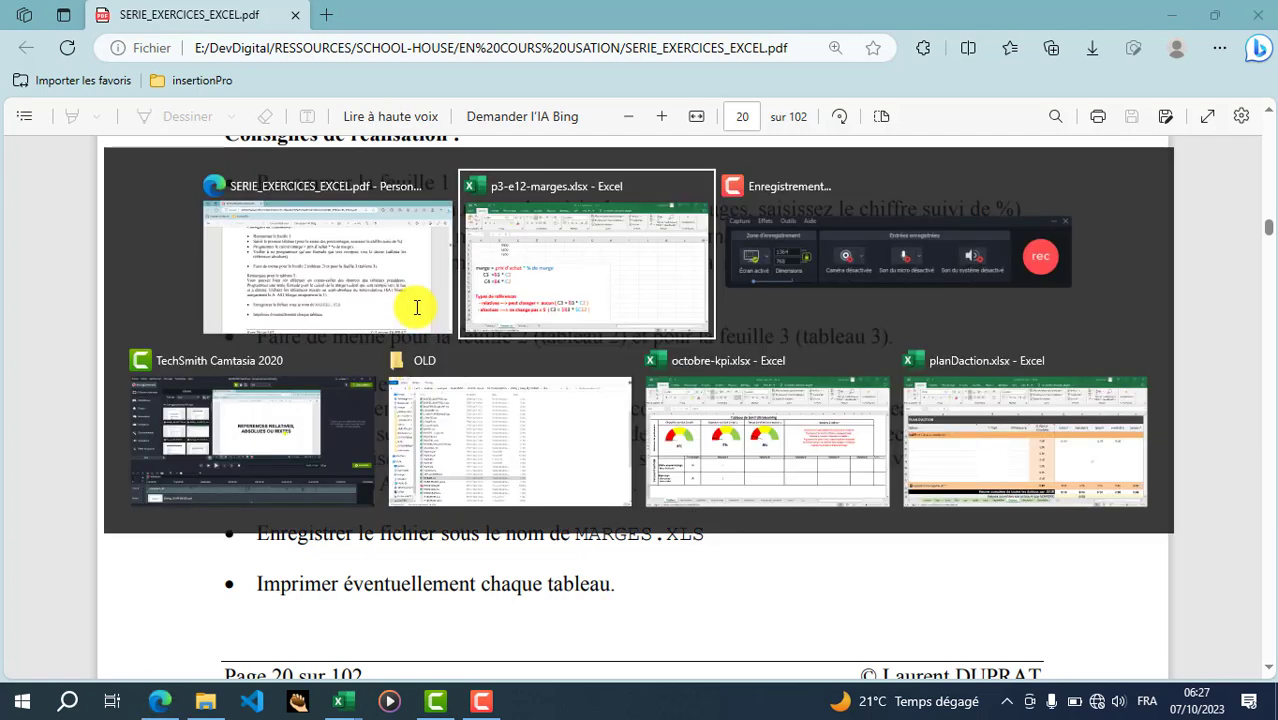
left_click(471, 294)
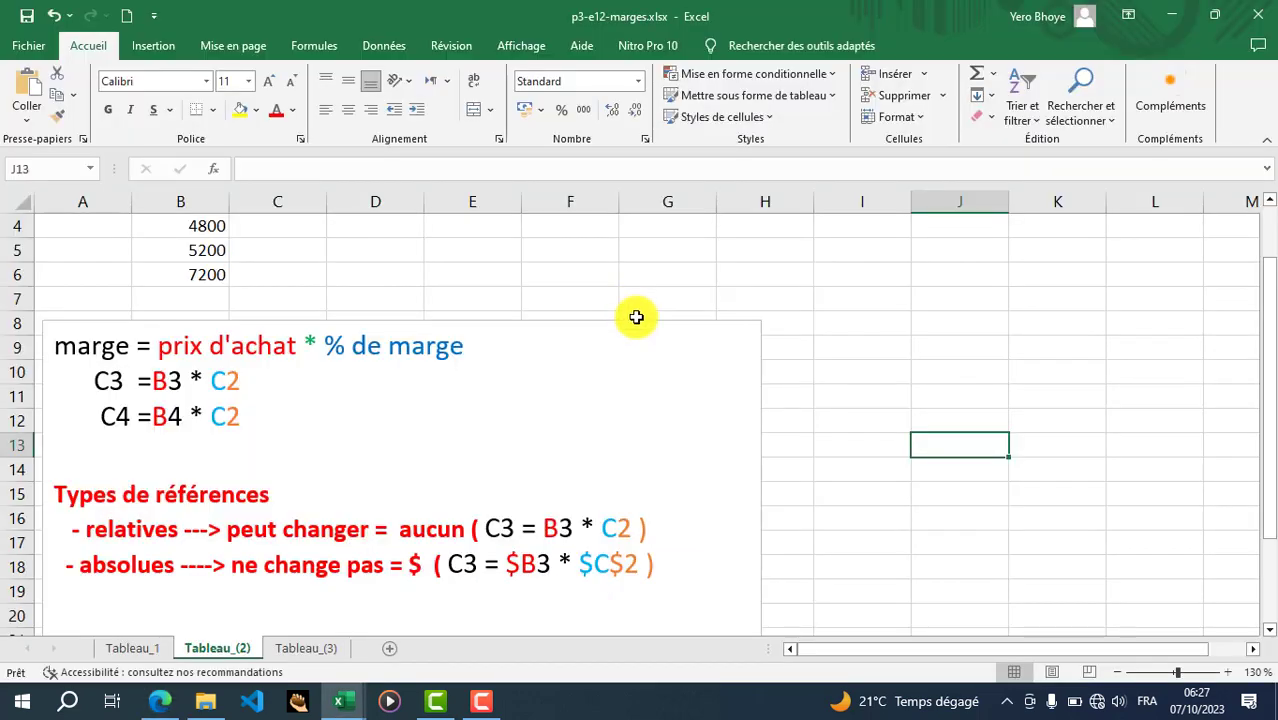
left_click(134, 648)
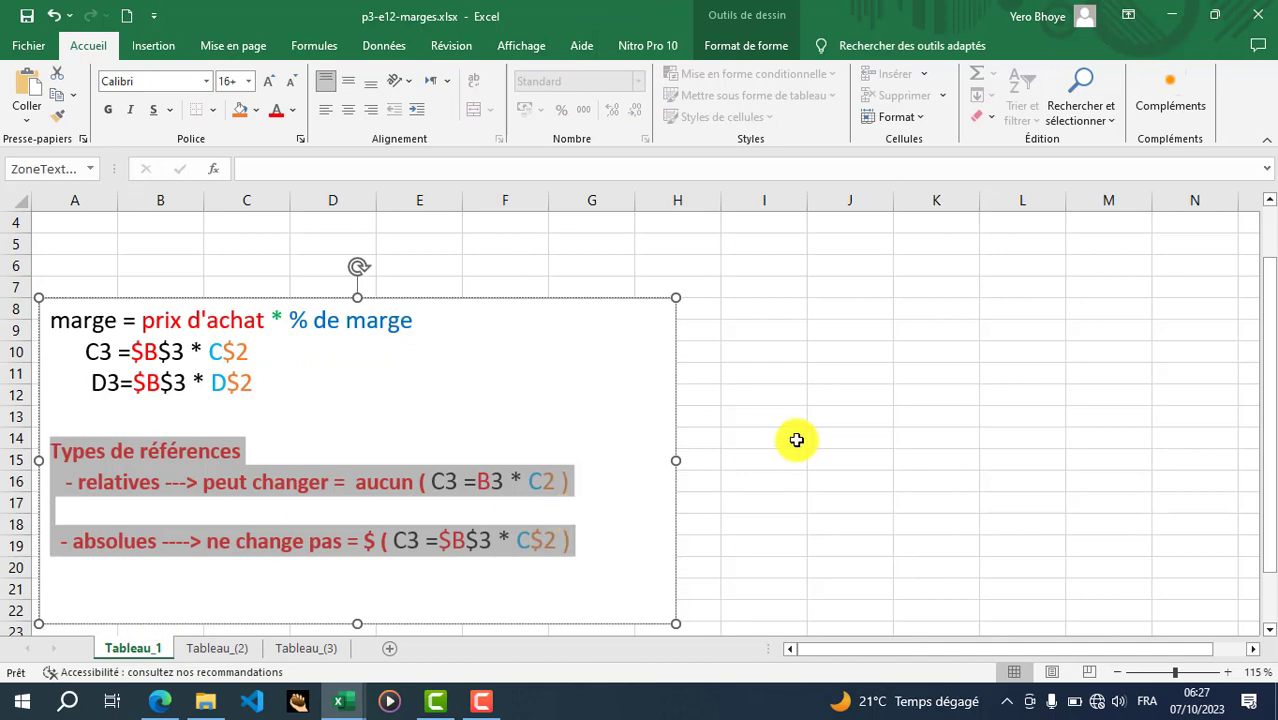
left_click(850, 438)
scroll(260, 436, "up", 1)
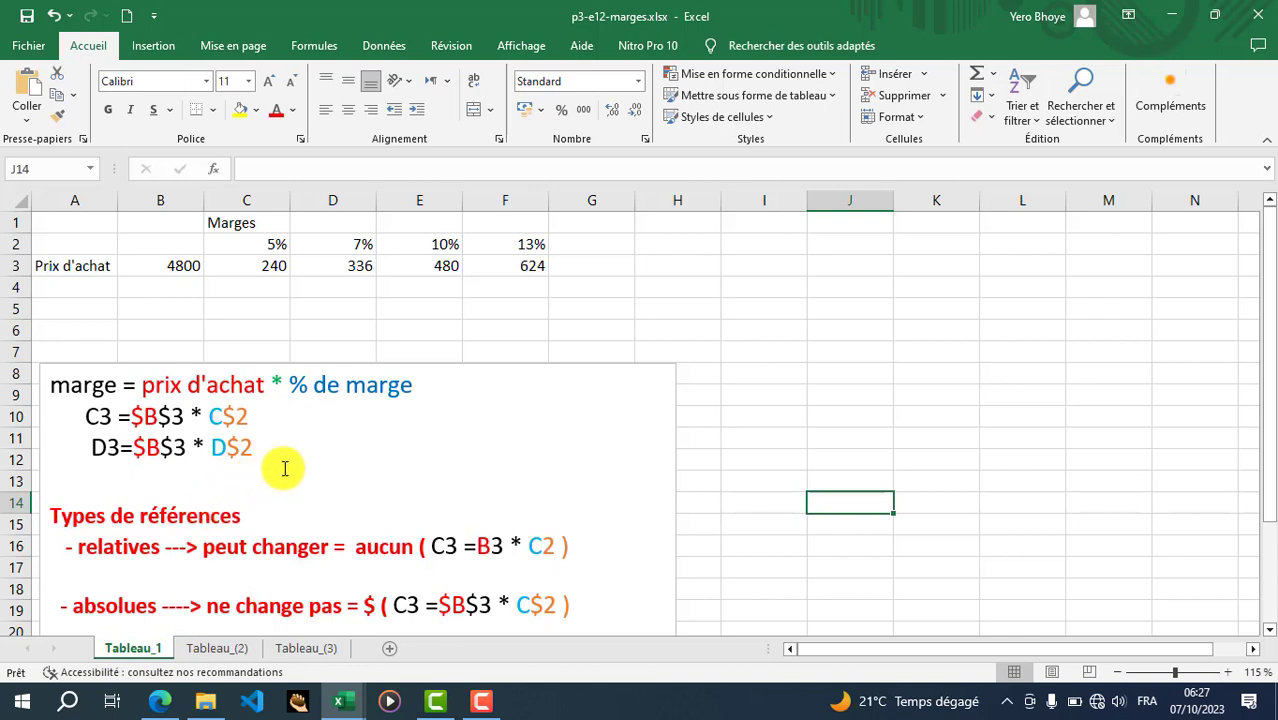
scroll(284, 468, "down", 1)
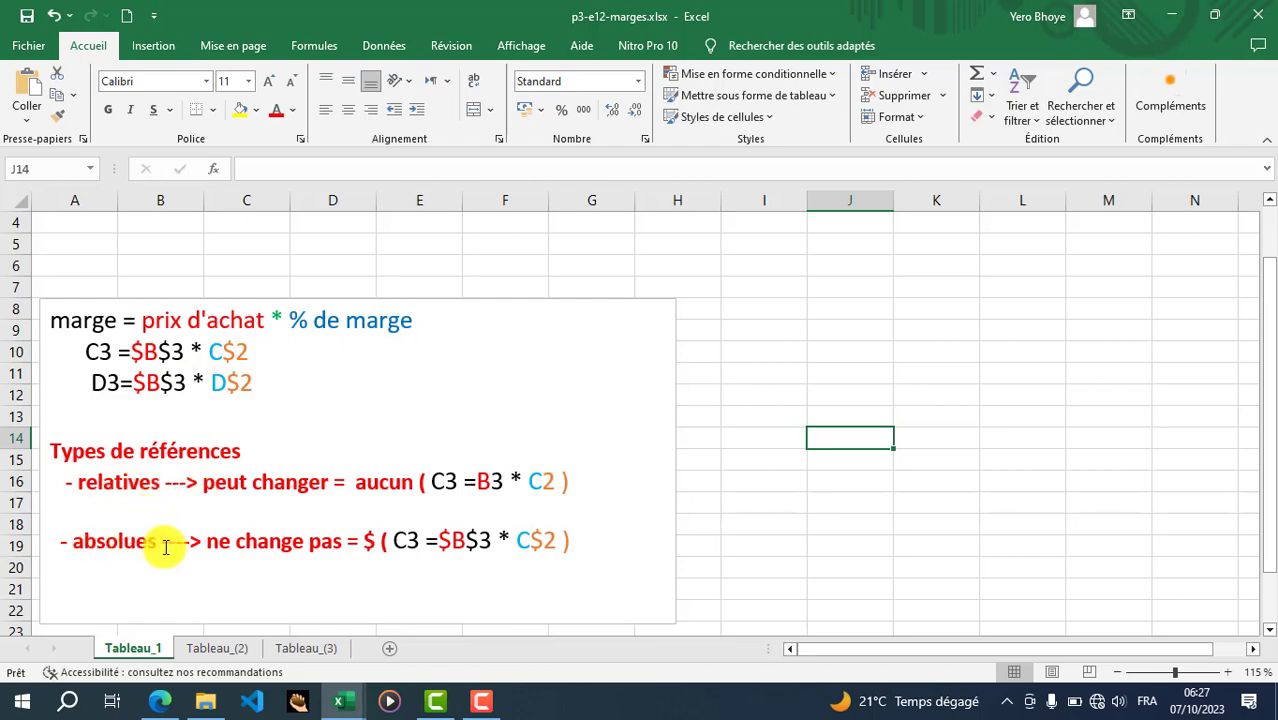
- Compare the PDF instructions on absolute references and sheets 2 and 3 with the formula notes on Tableau_1 in Excel
key("alt+Tab")
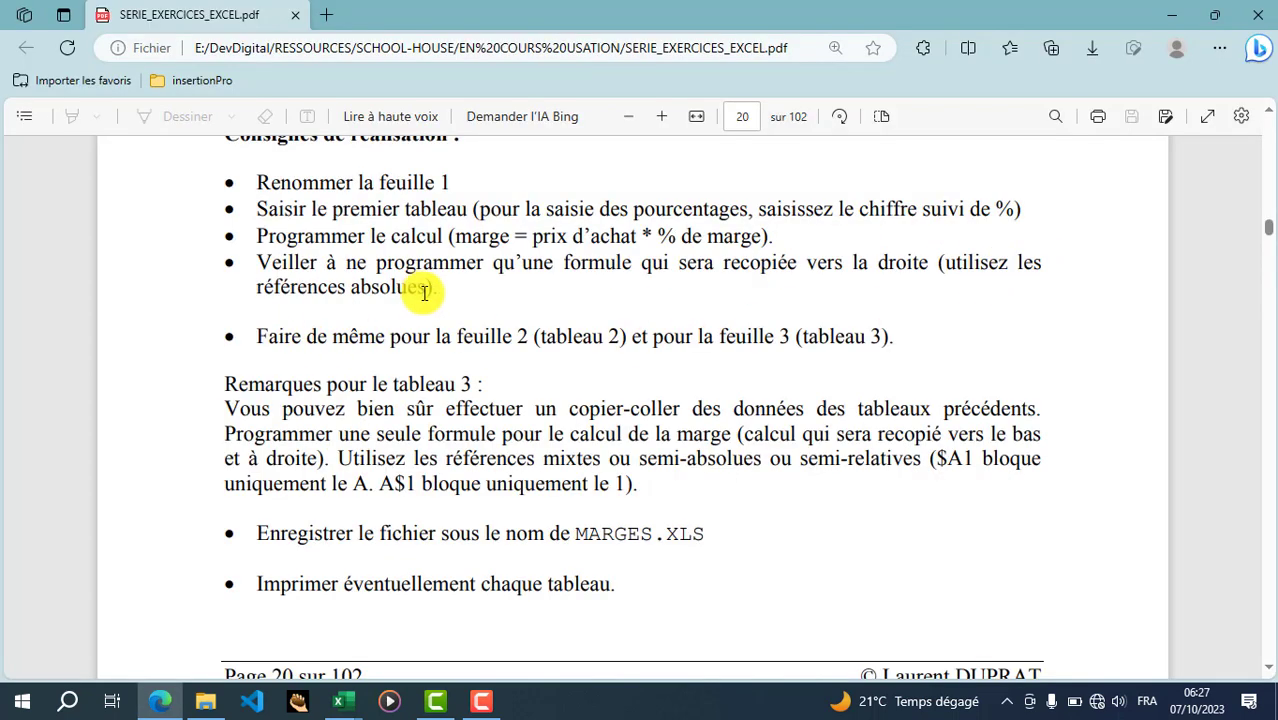
key("alt+Tab")
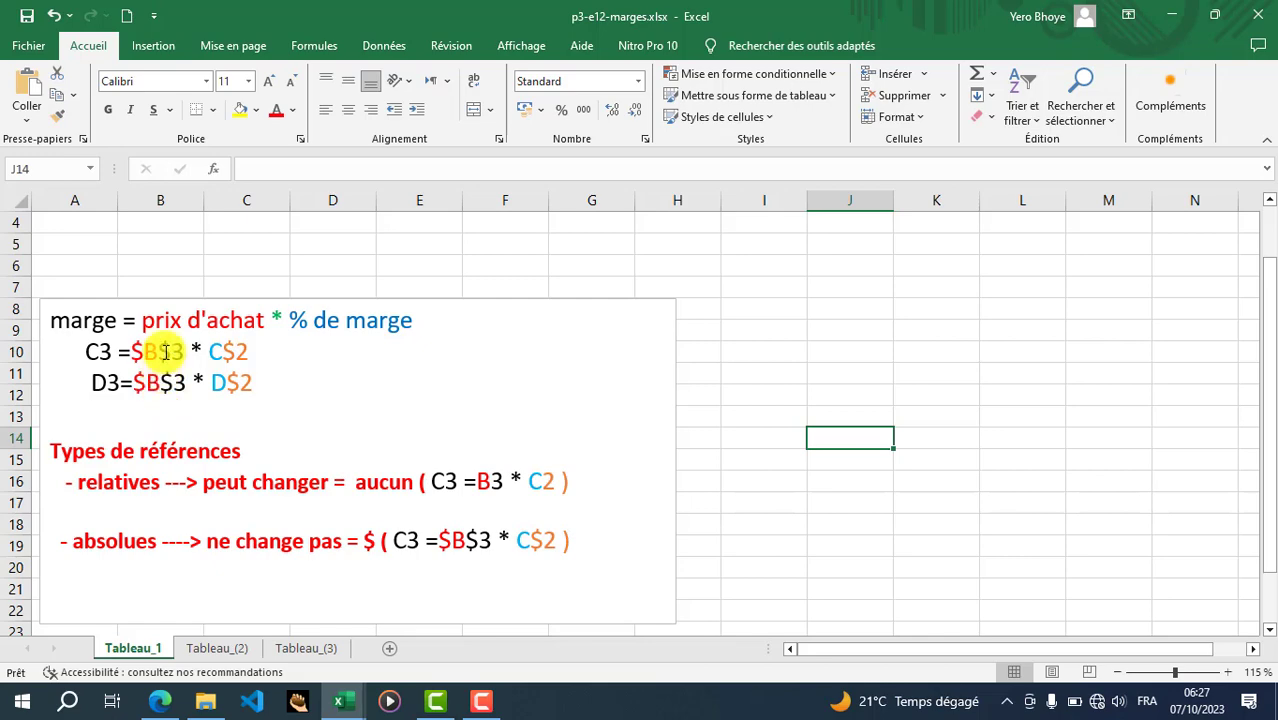
key("alt+Tab")
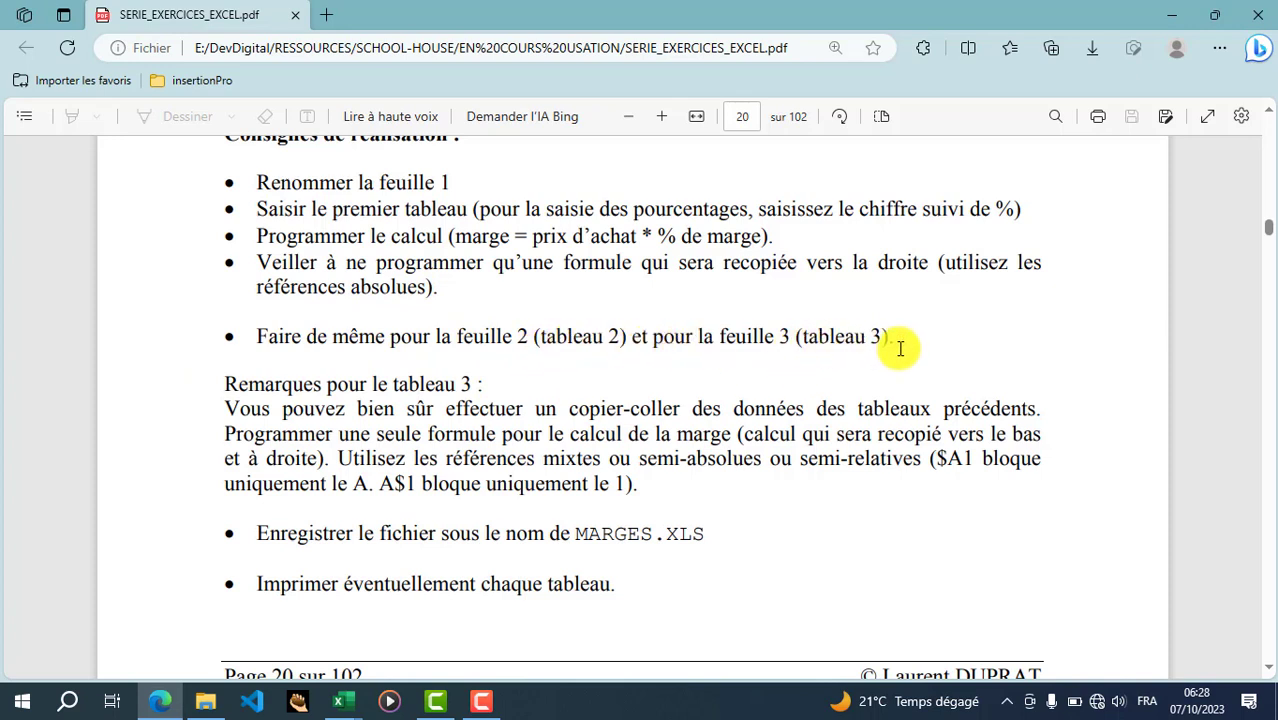
key("alt+Tab")
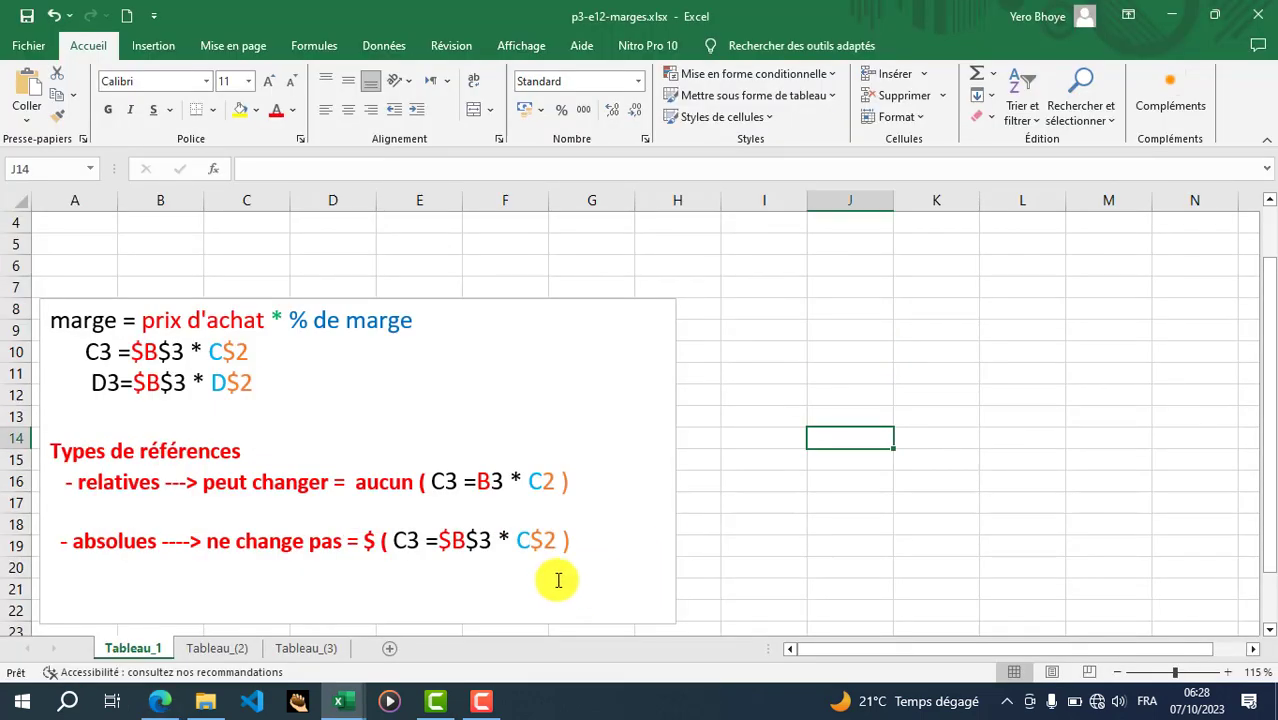
- Open sheet Tableau_(2) and examine its purchase prices alongside the margin formula and the relative and absolute reference notes
left_click(219, 650)
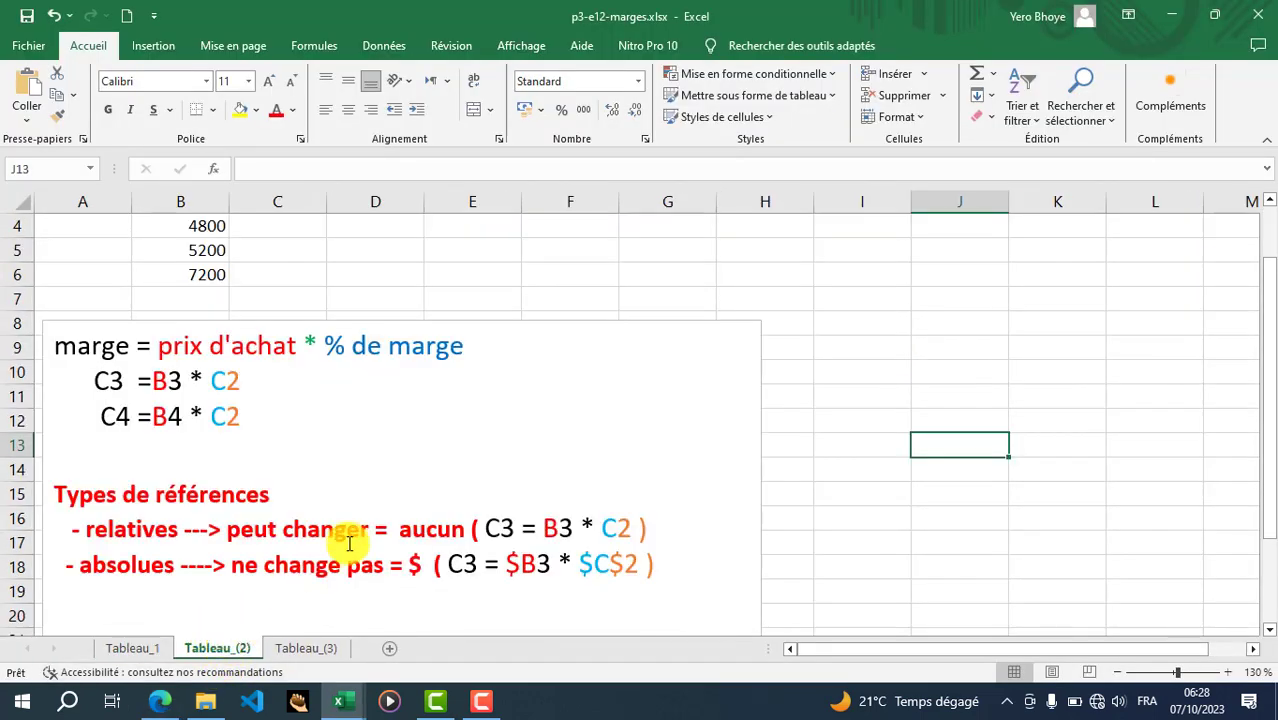
scroll(365, 528, "up", 1)
scroll(370, 525, "up", 1)
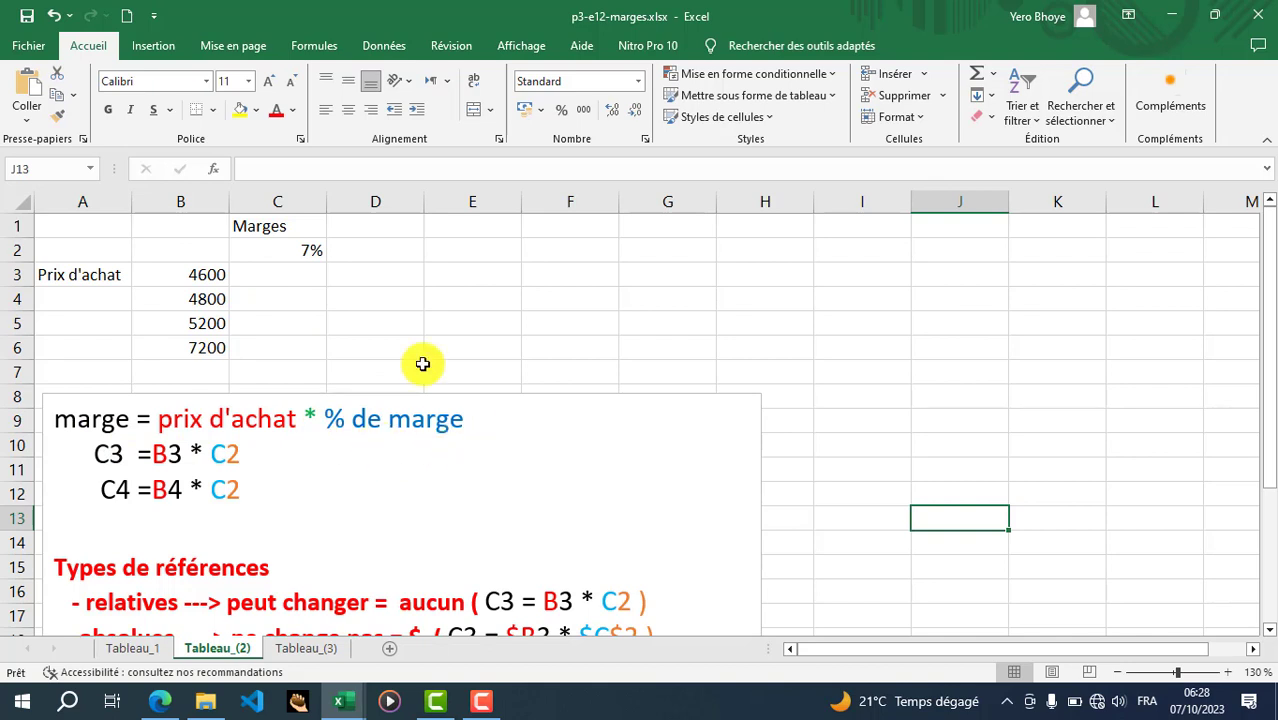
left_click(206, 272)
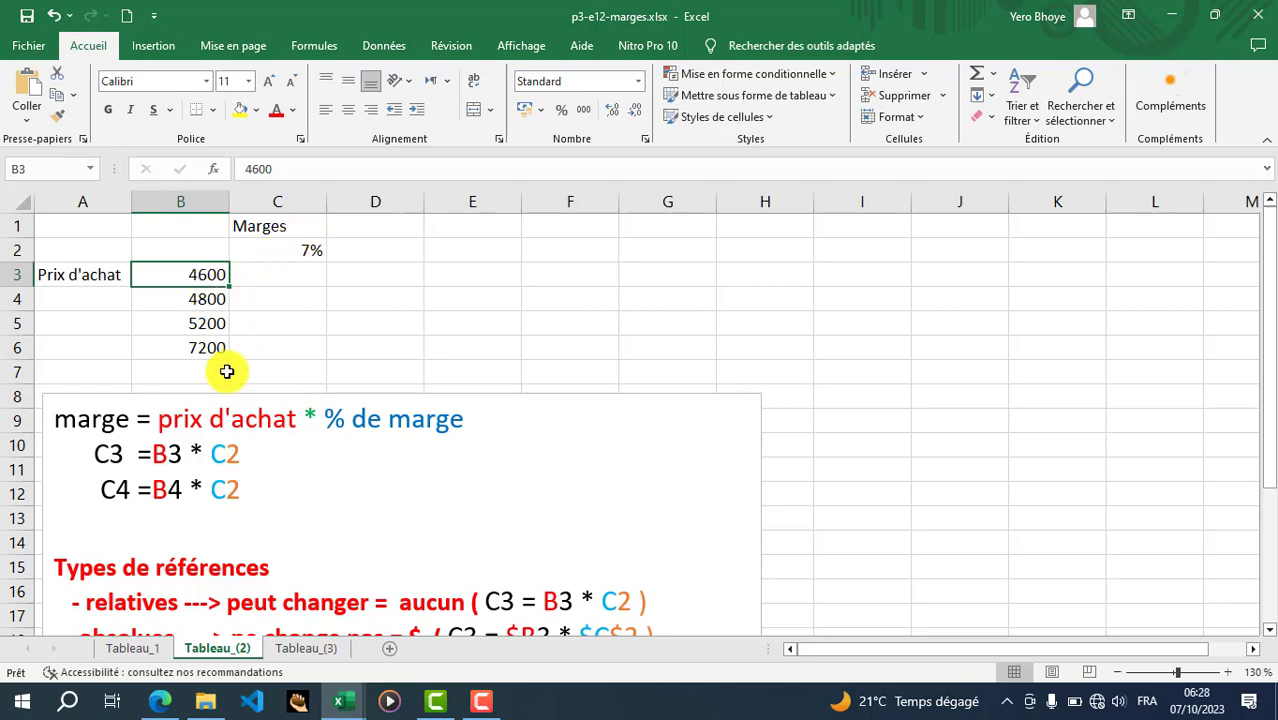
scroll(222, 362, "down", 1)
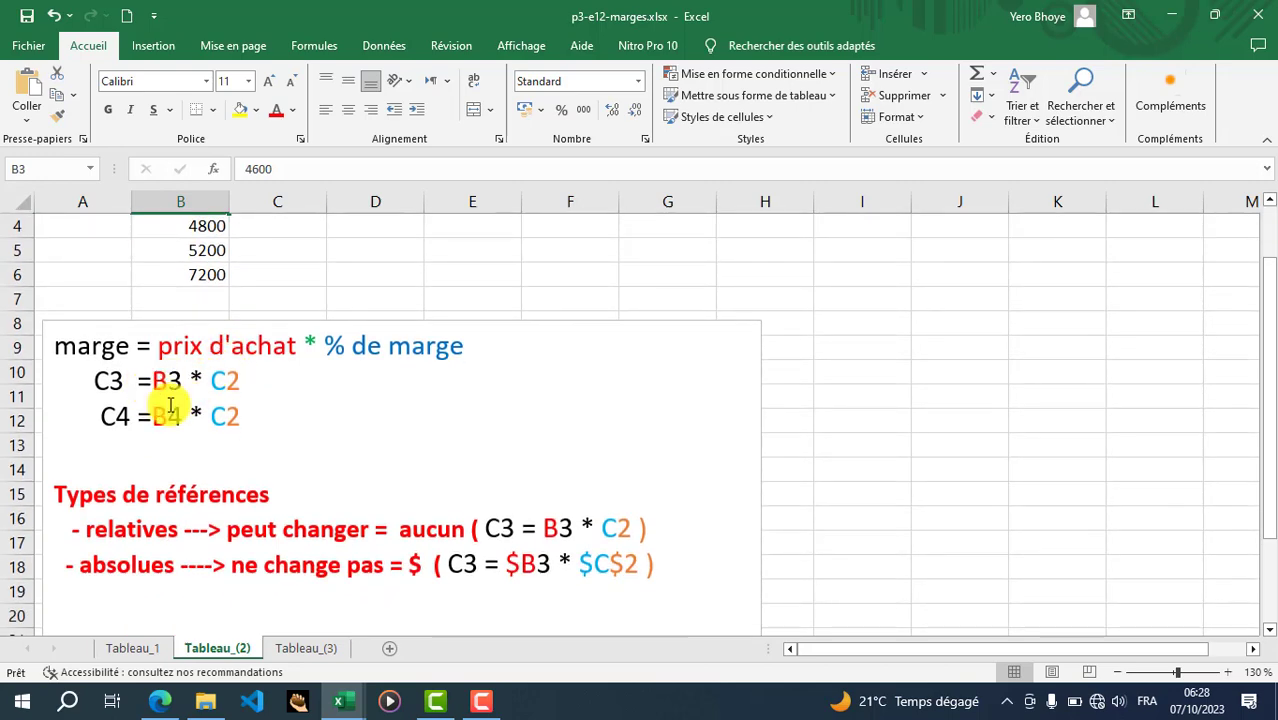
scroll(165, 400, "up", 1)
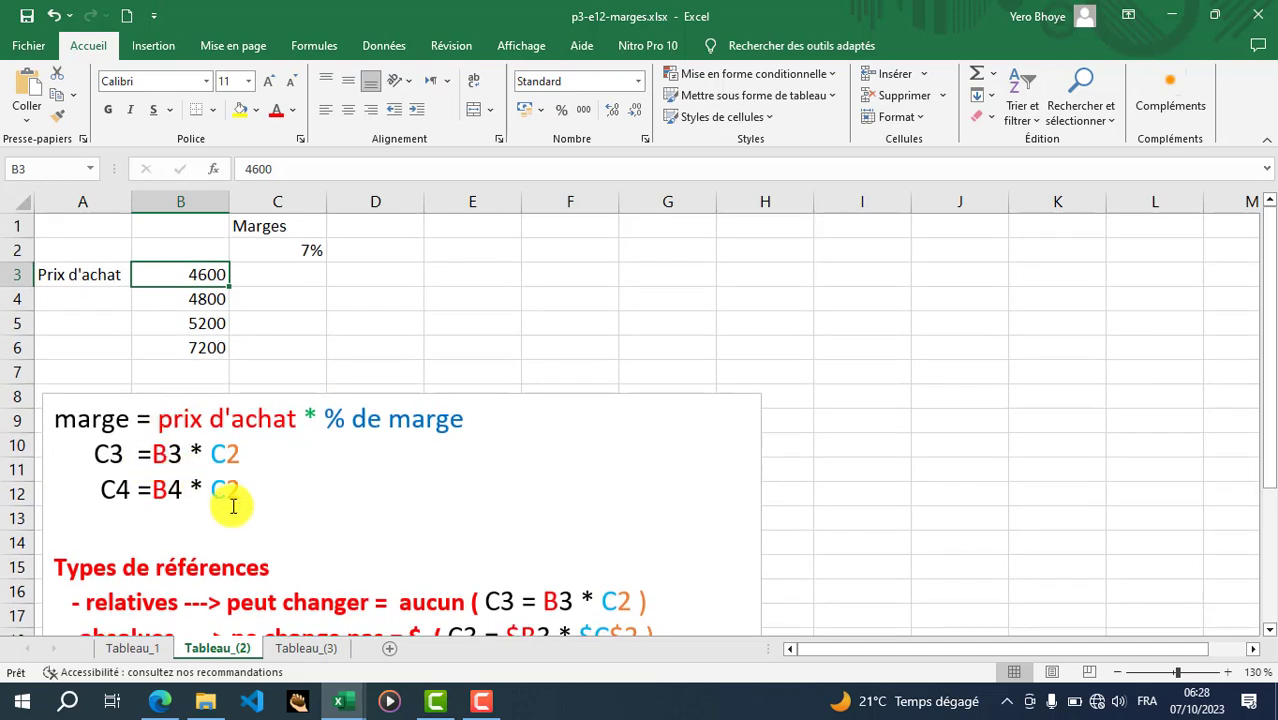
scroll(230, 500, "down", 2)
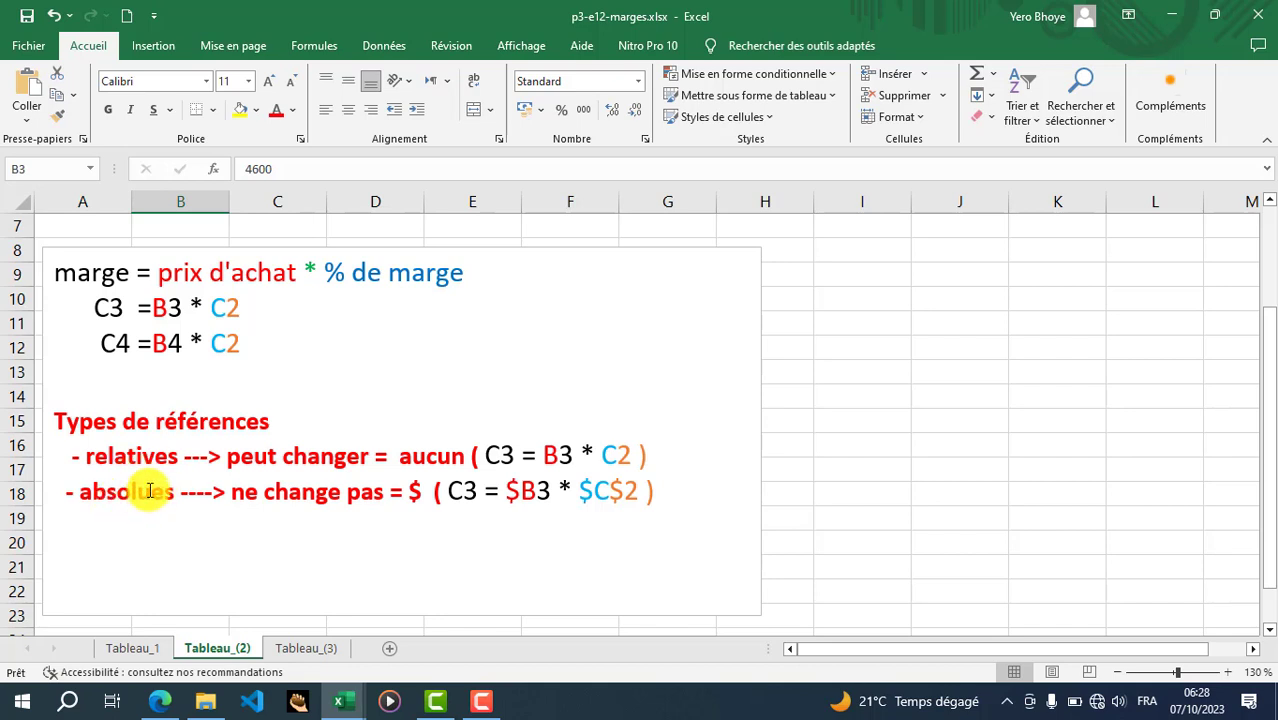
scroll(180, 478, "up", 2)
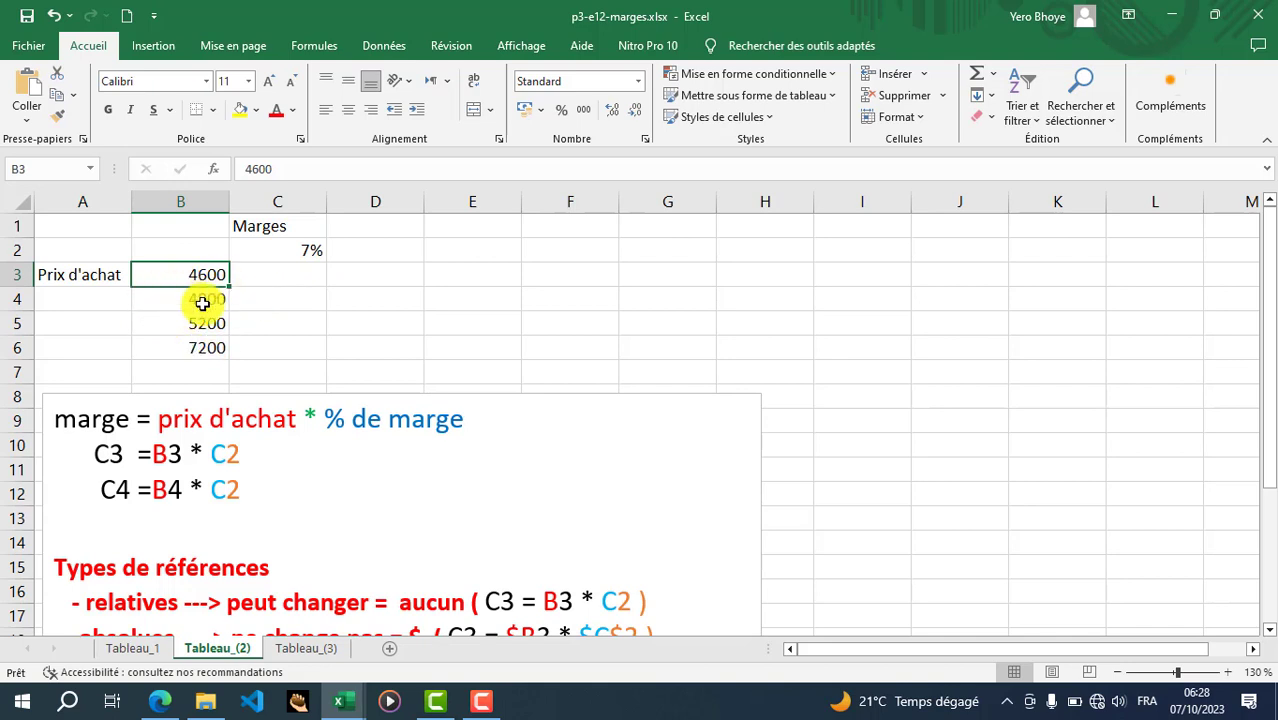
- Examine the empty margin cells C3:C6 on Tableau_(2) together with the margin rate in C2
left_click(273, 279)
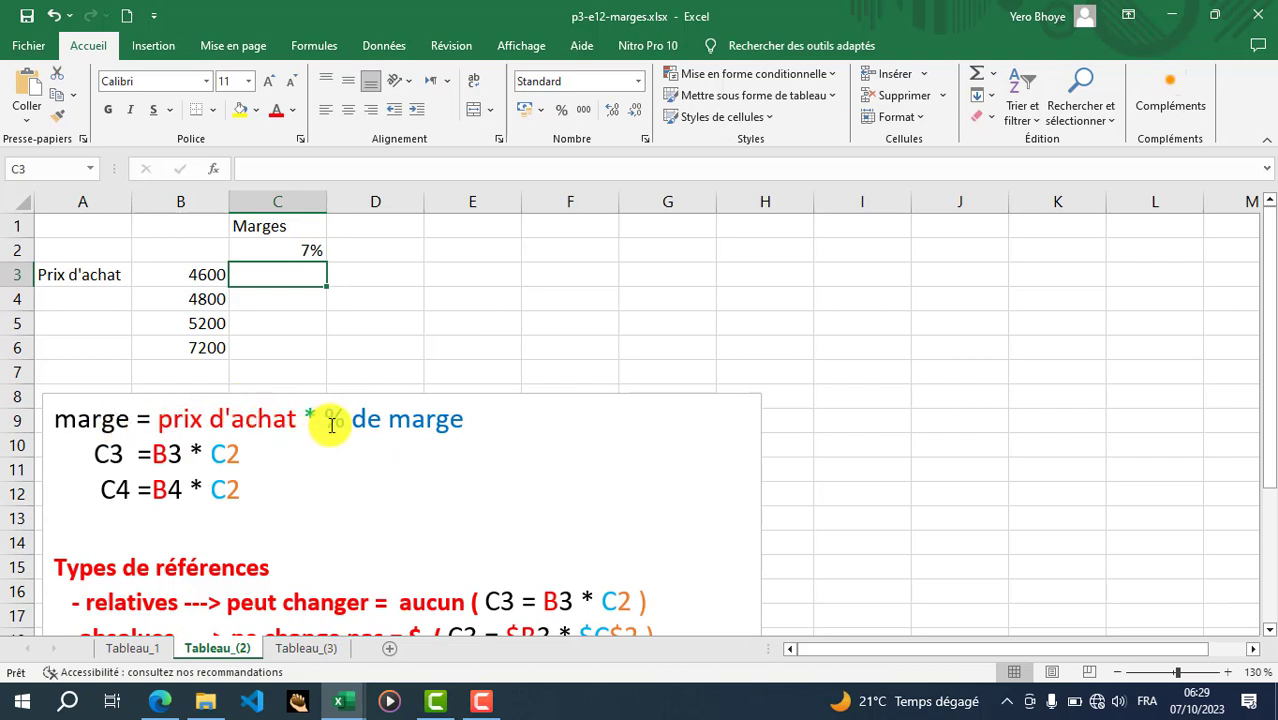
left_click(351, 298)
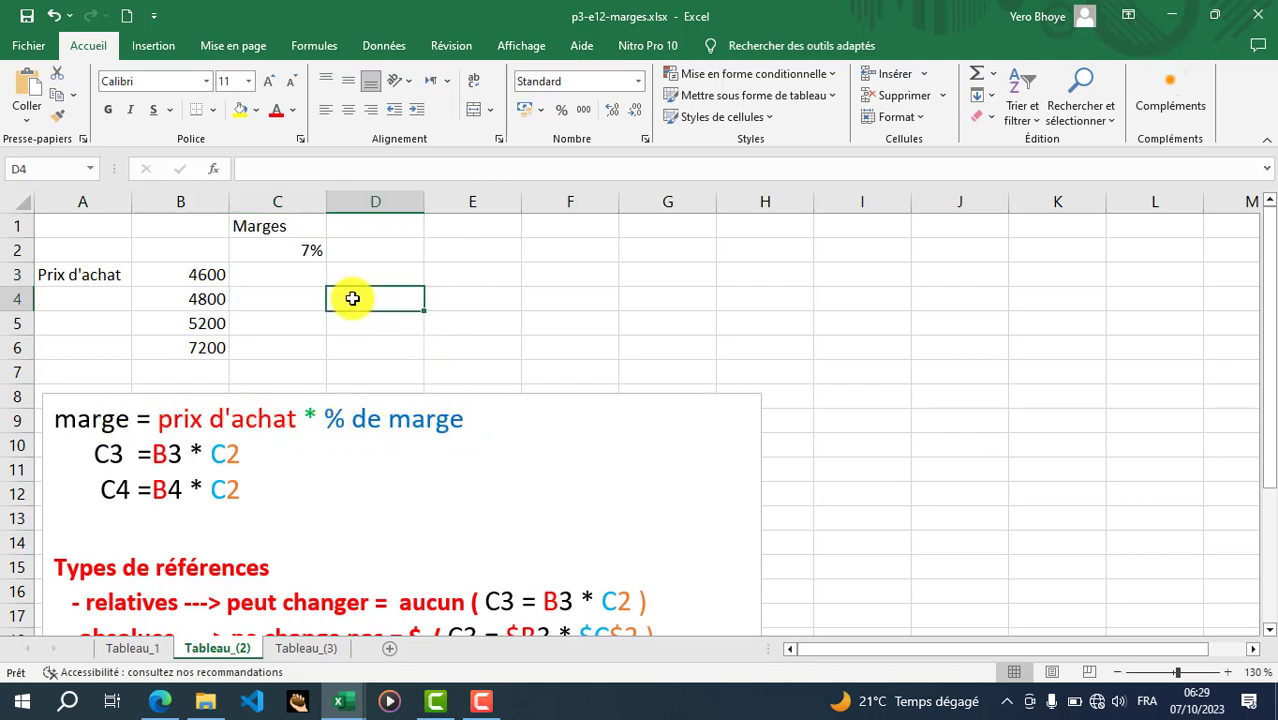
left_click(297, 274)
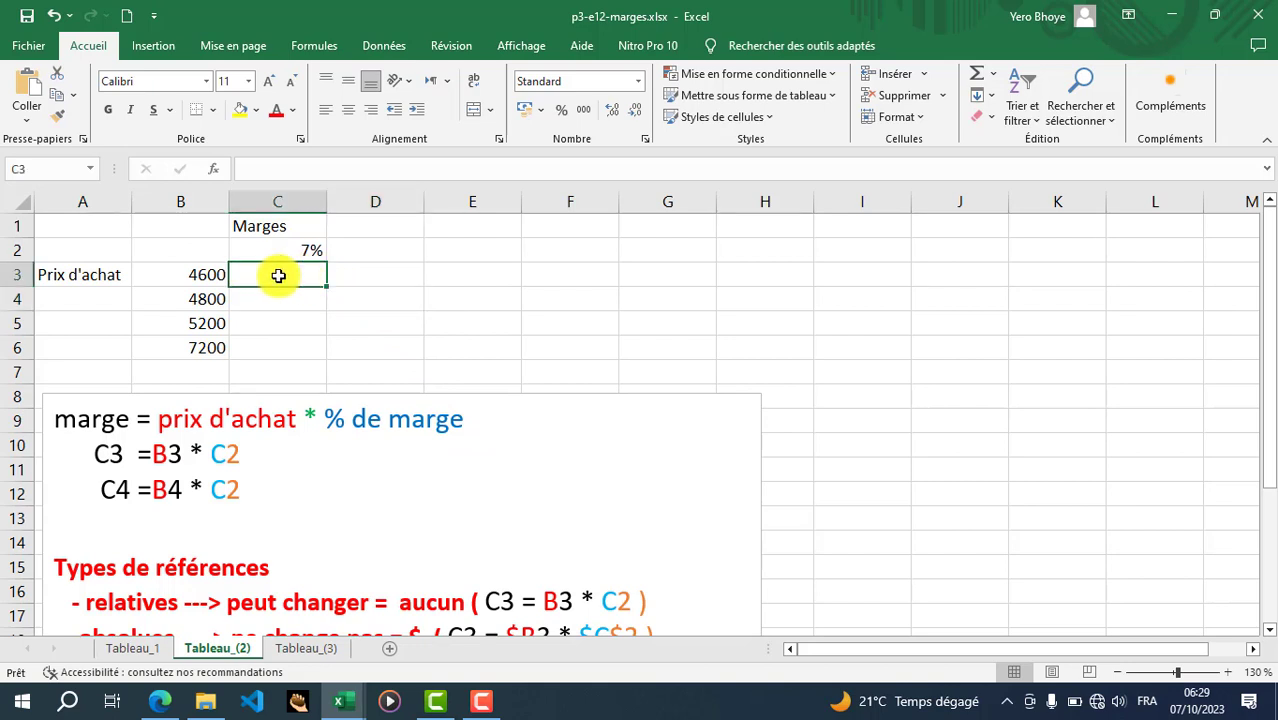
left_click_drag(301, 276, 297, 348)
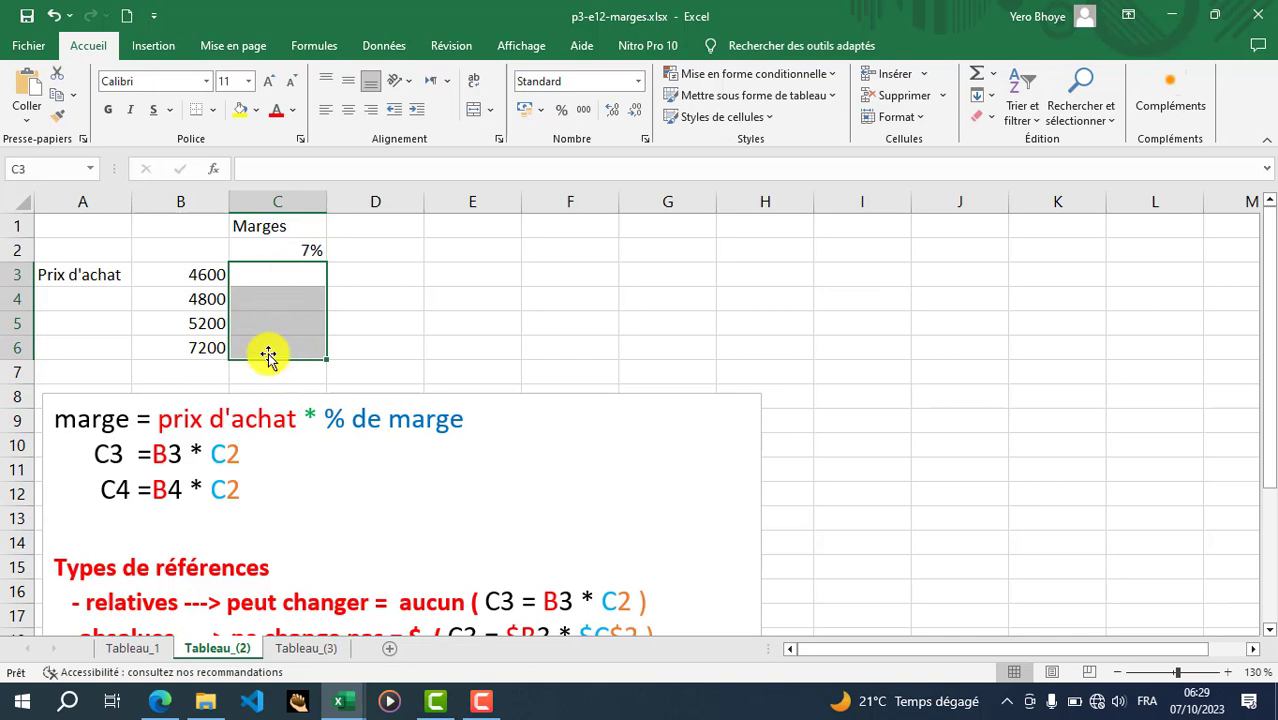
left_click(284, 278)
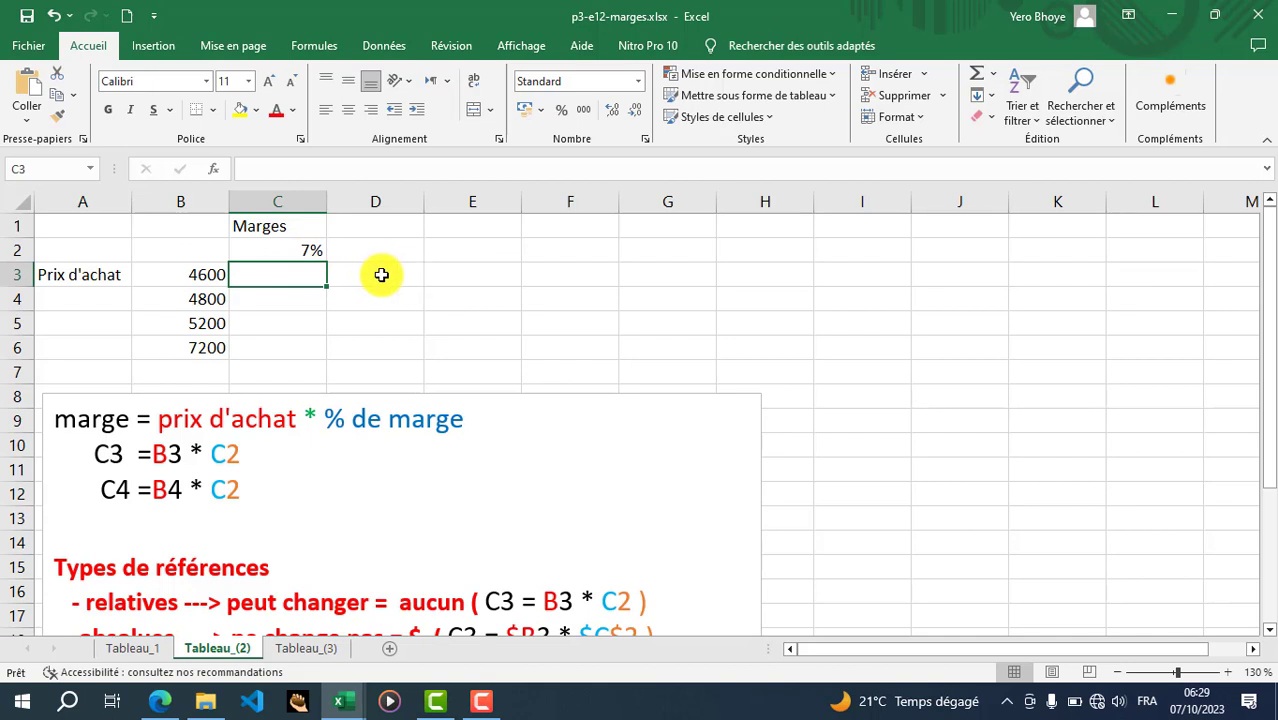
left_click(381, 275)
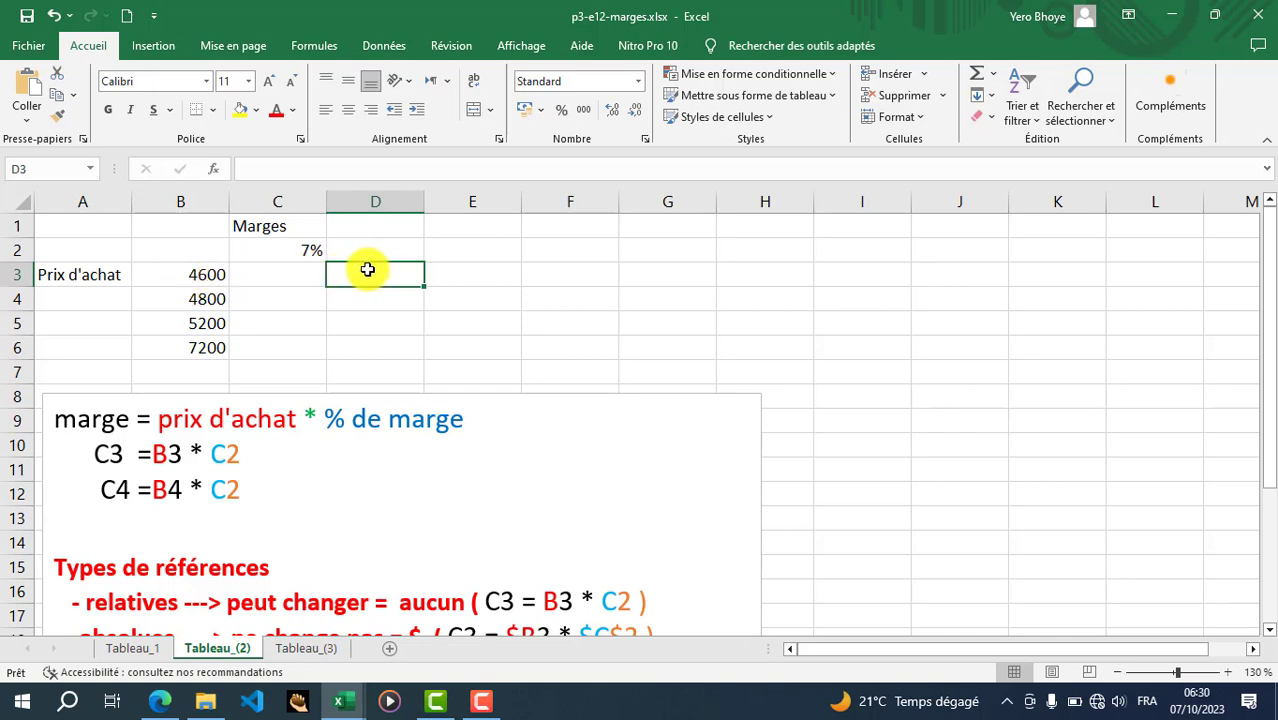
left_click(292, 277)
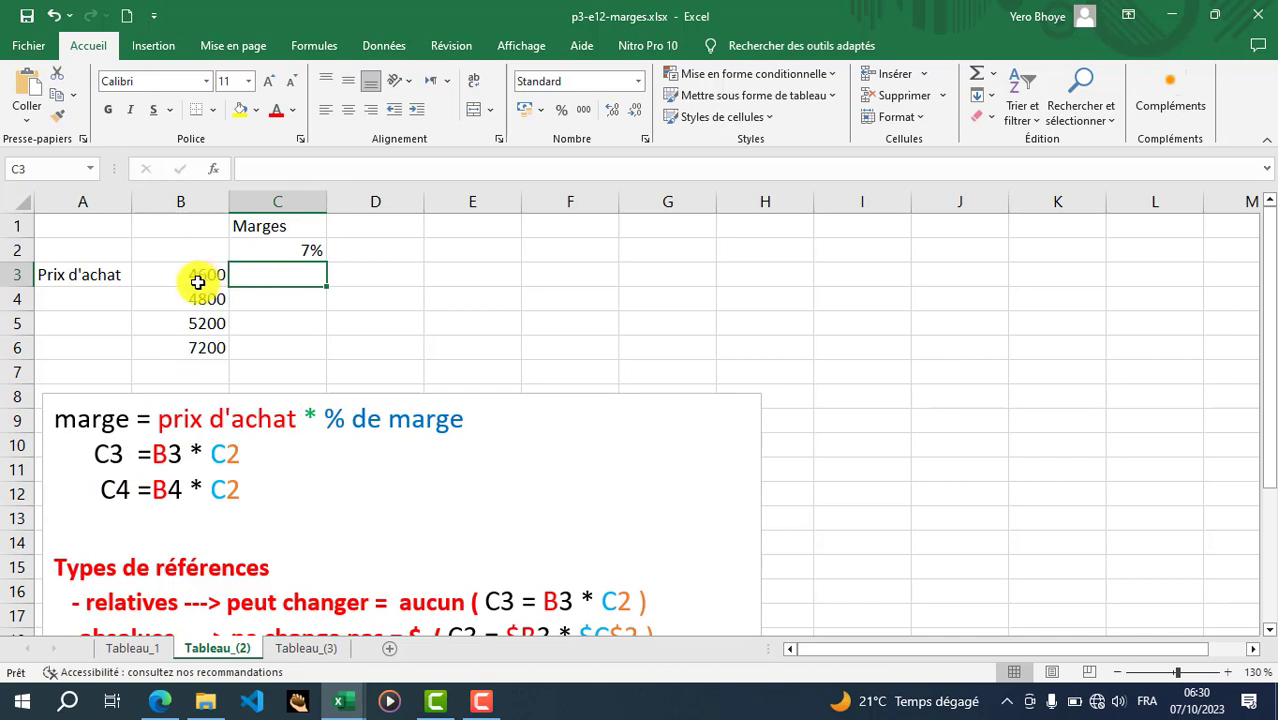
left_click(301, 254)
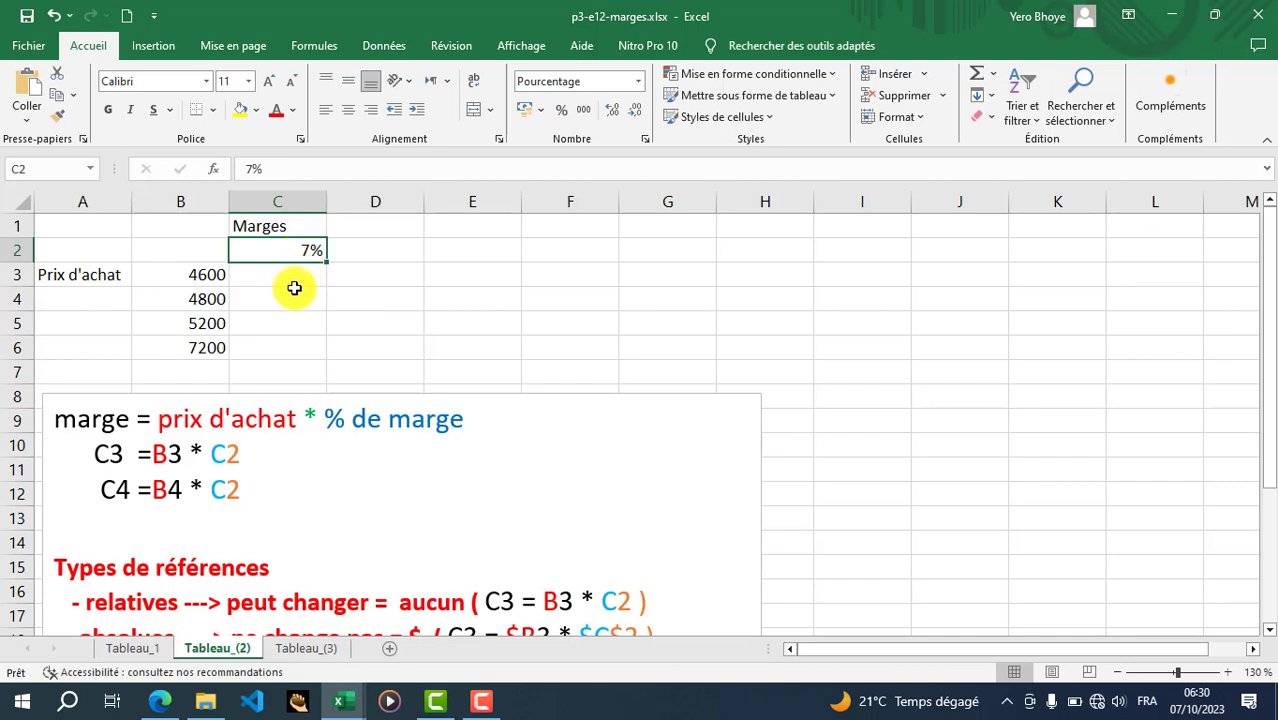
left_click(290, 280)
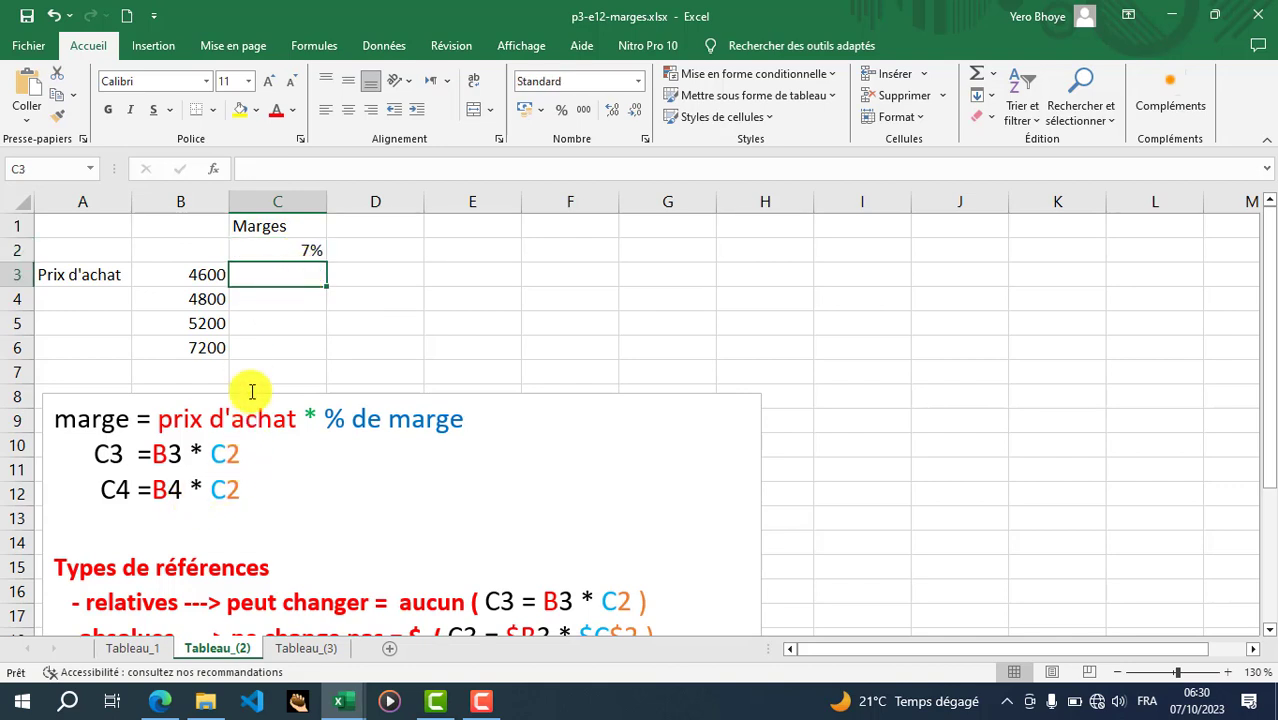
- Highlight the C3 = B3 * C2 formula in the text box note to review it, and return to the cell grid
left_click(242, 456)
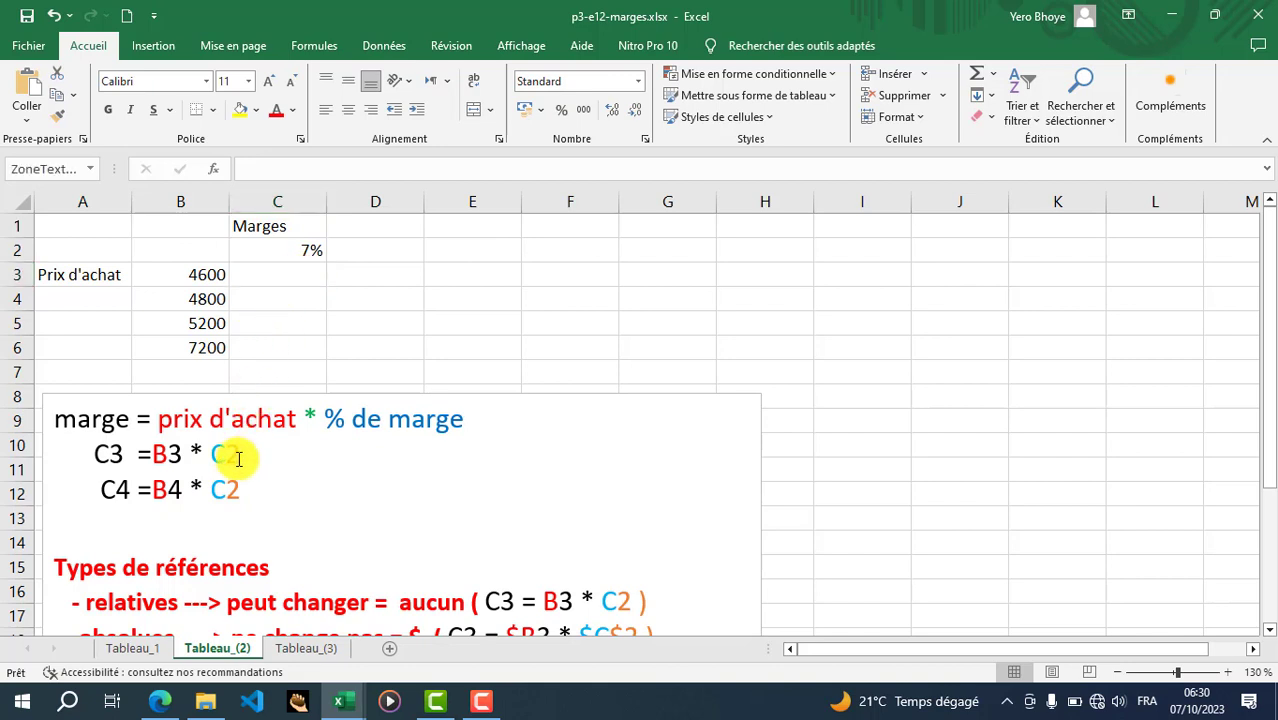
left_click_drag(242, 456, 99, 453)
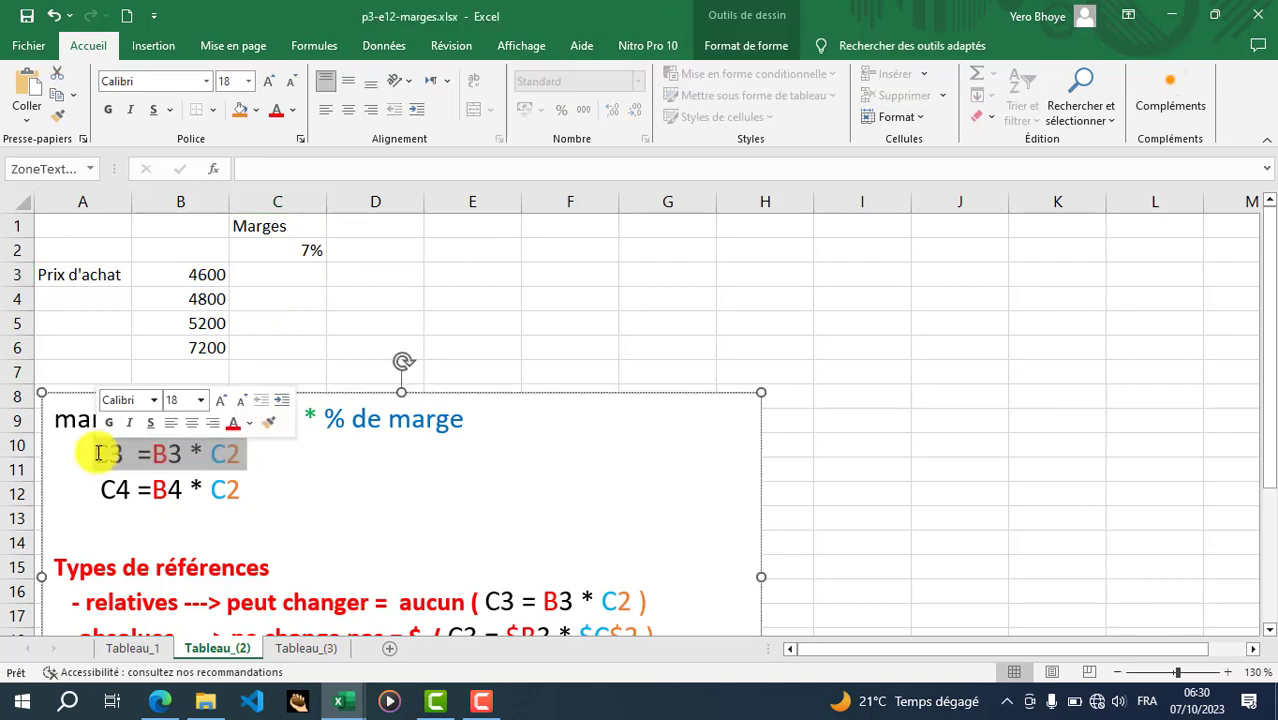
left_click(197, 462)
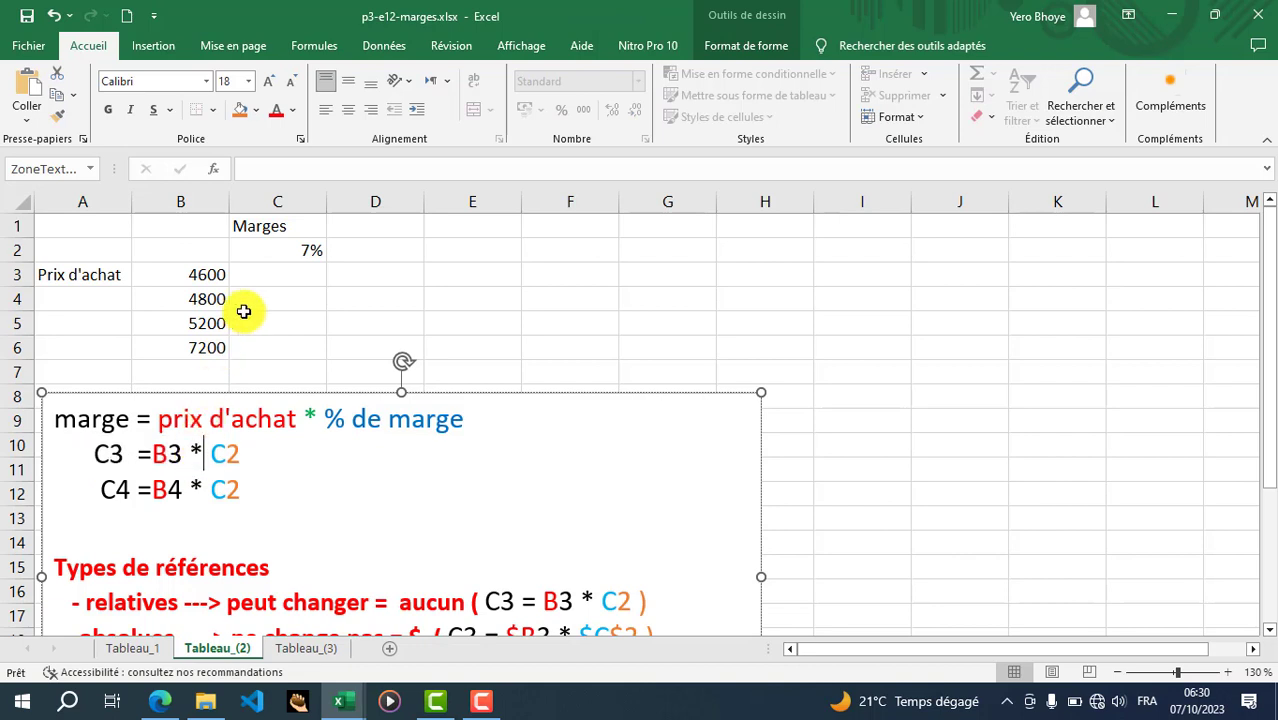
left_click(352, 276)
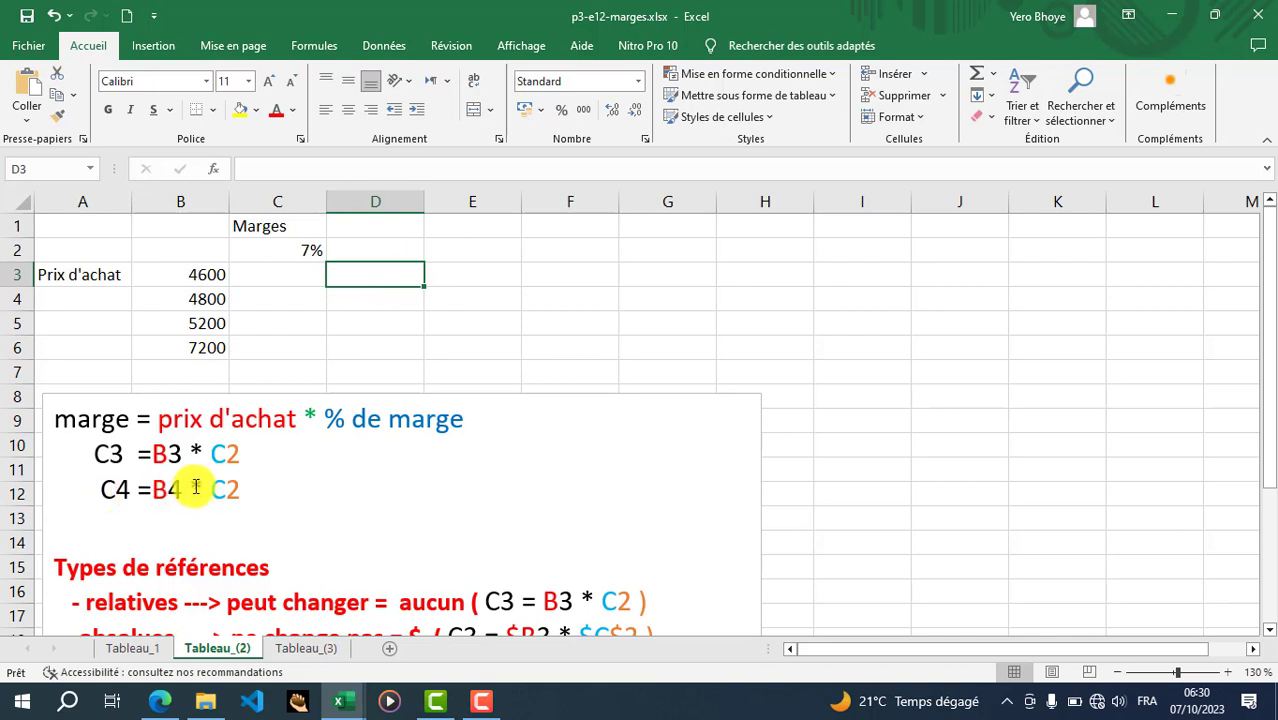
- Examine margin cells C3 and C4 on Tableau_(2) against their formulas in the text box note
left_click(295, 274)
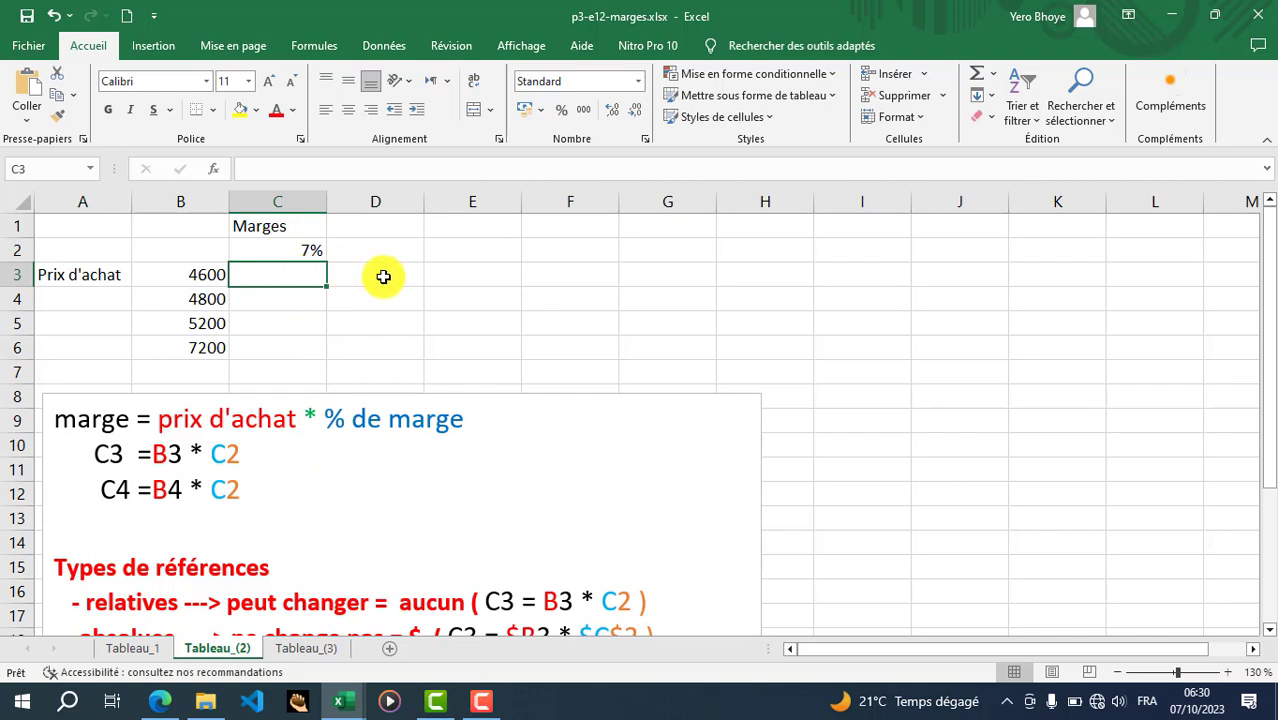
left_click(301, 300)
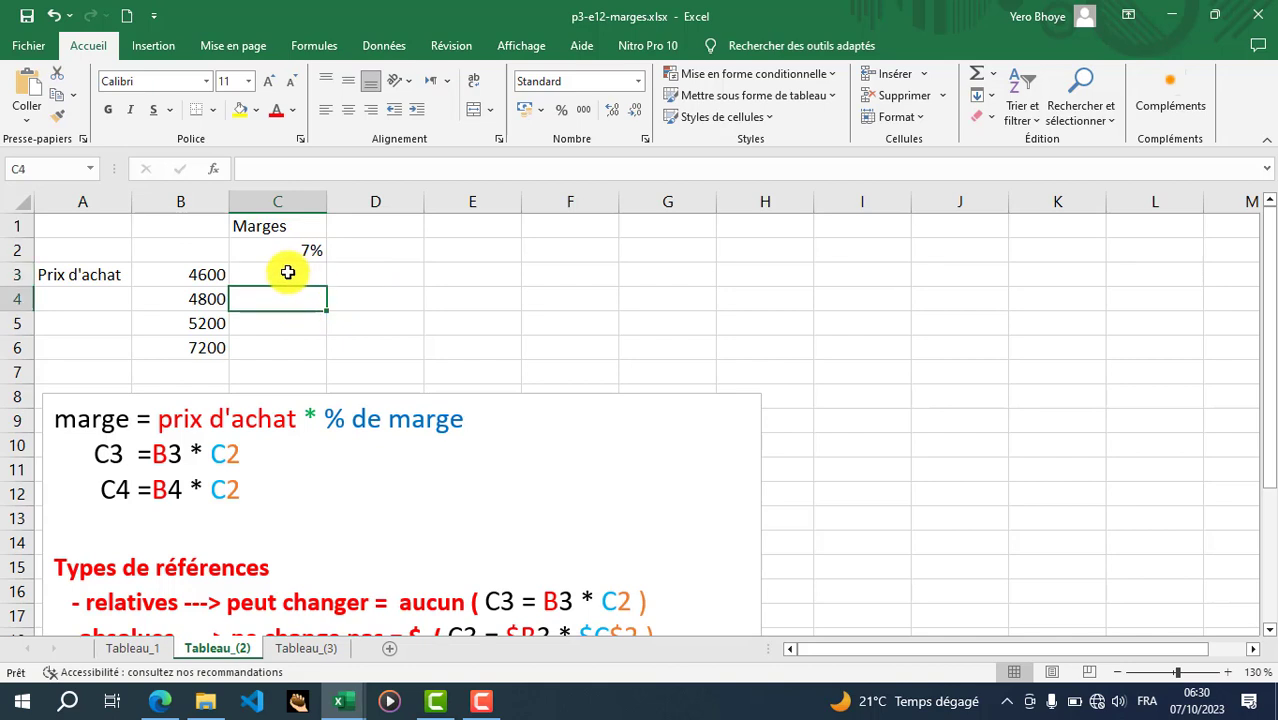
left_click(289, 273)
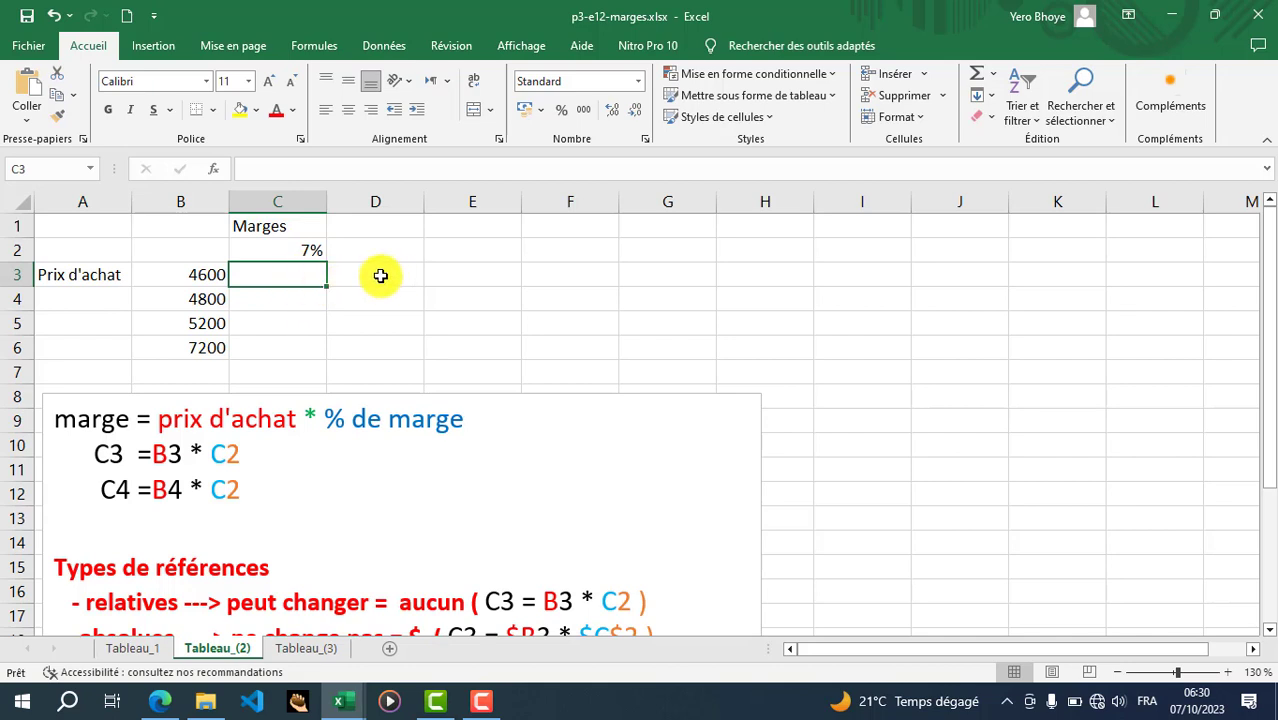
left_click(278, 304)
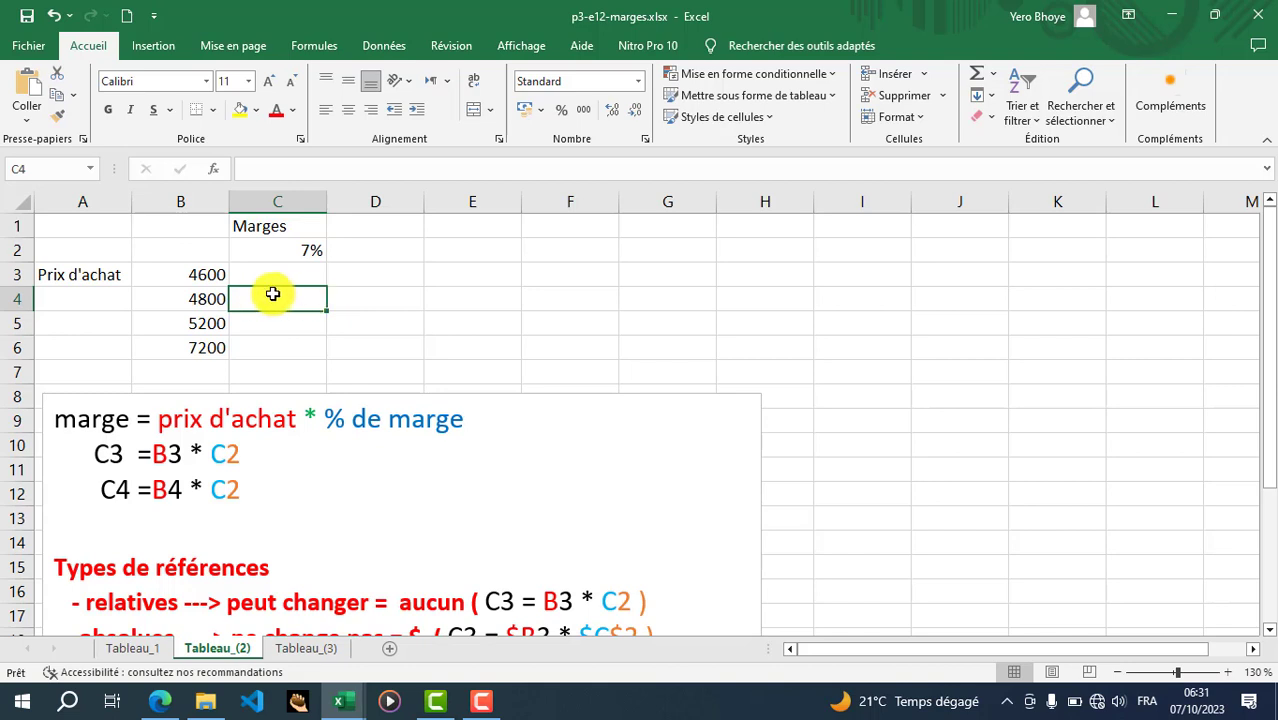
left_click(258, 487)
left_click(258, 290)
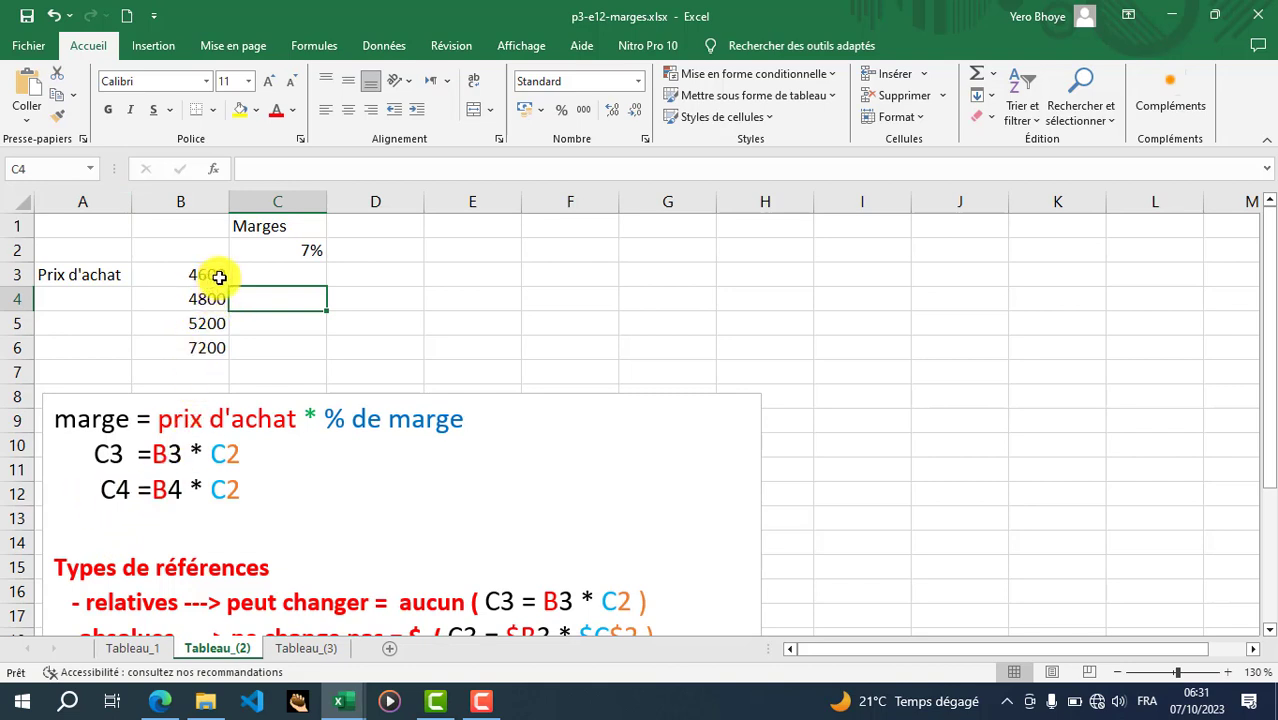
- Compare the table layout and margin formulas on Tableau_1 with those on Tableau_(2), ending on Tableau_(2)
left_click(133, 648)
scroll(290, 352, "up", 1)
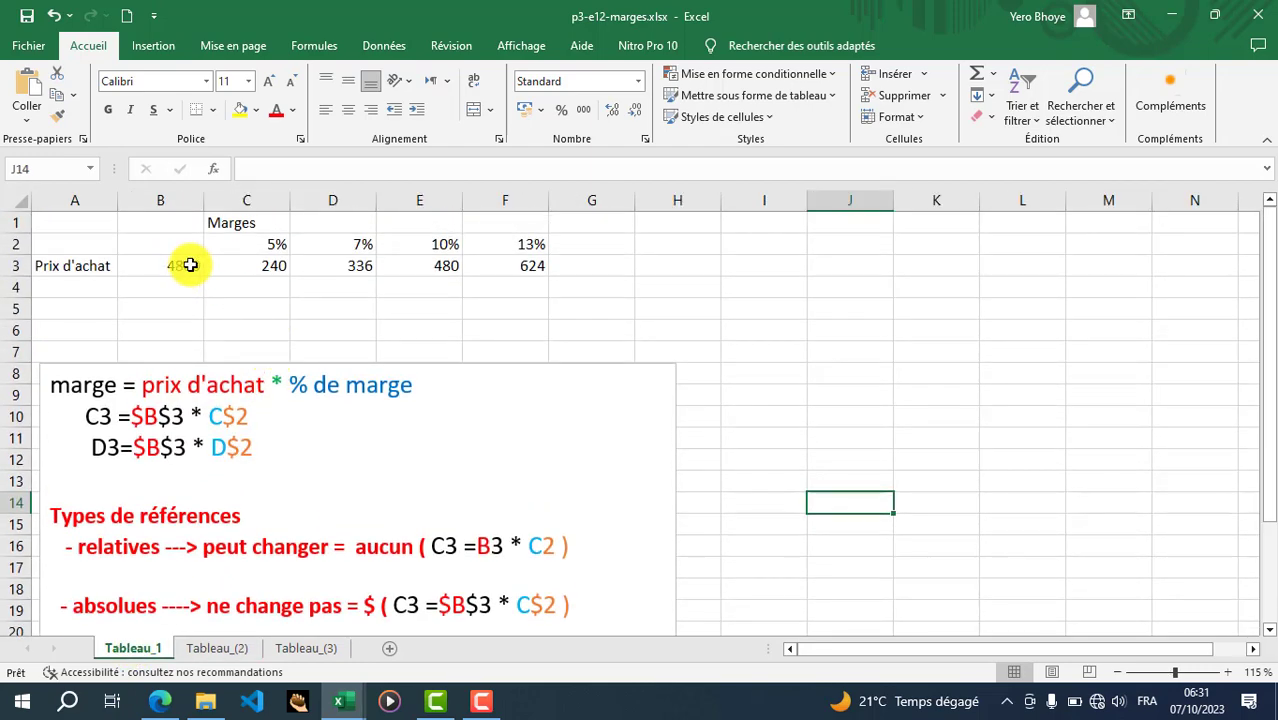
left_click(212, 648)
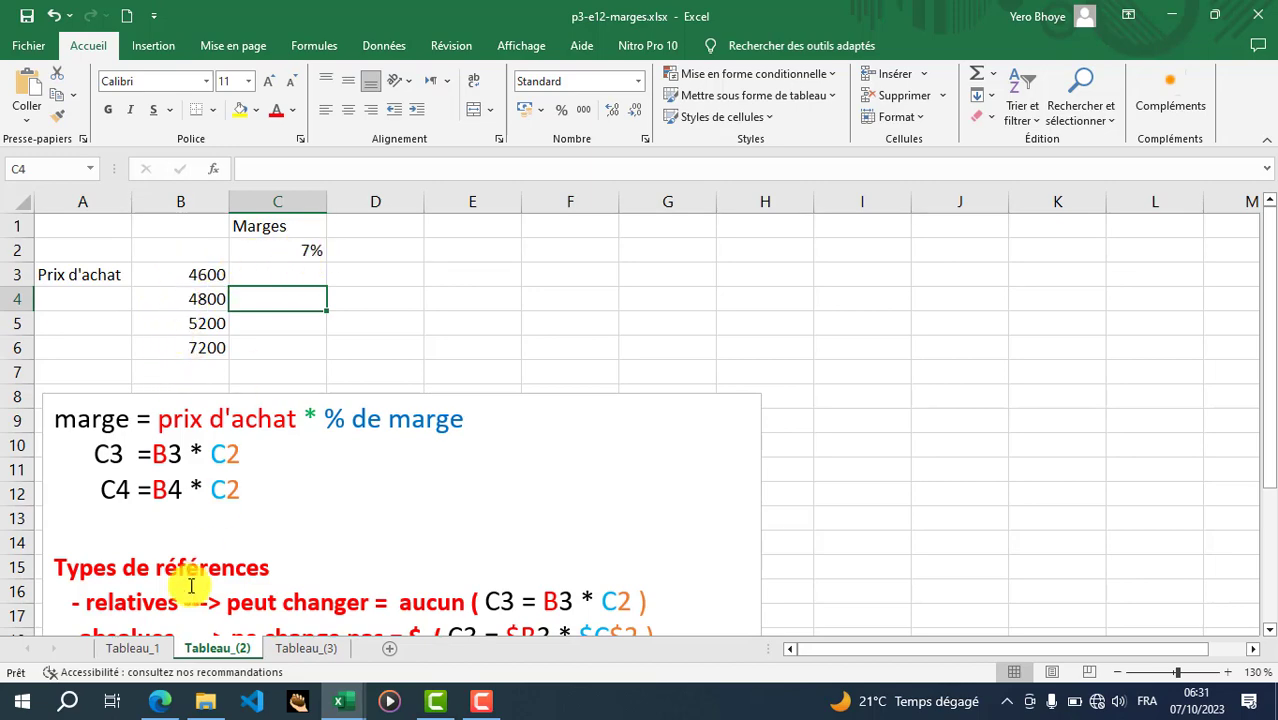
left_click(133, 648)
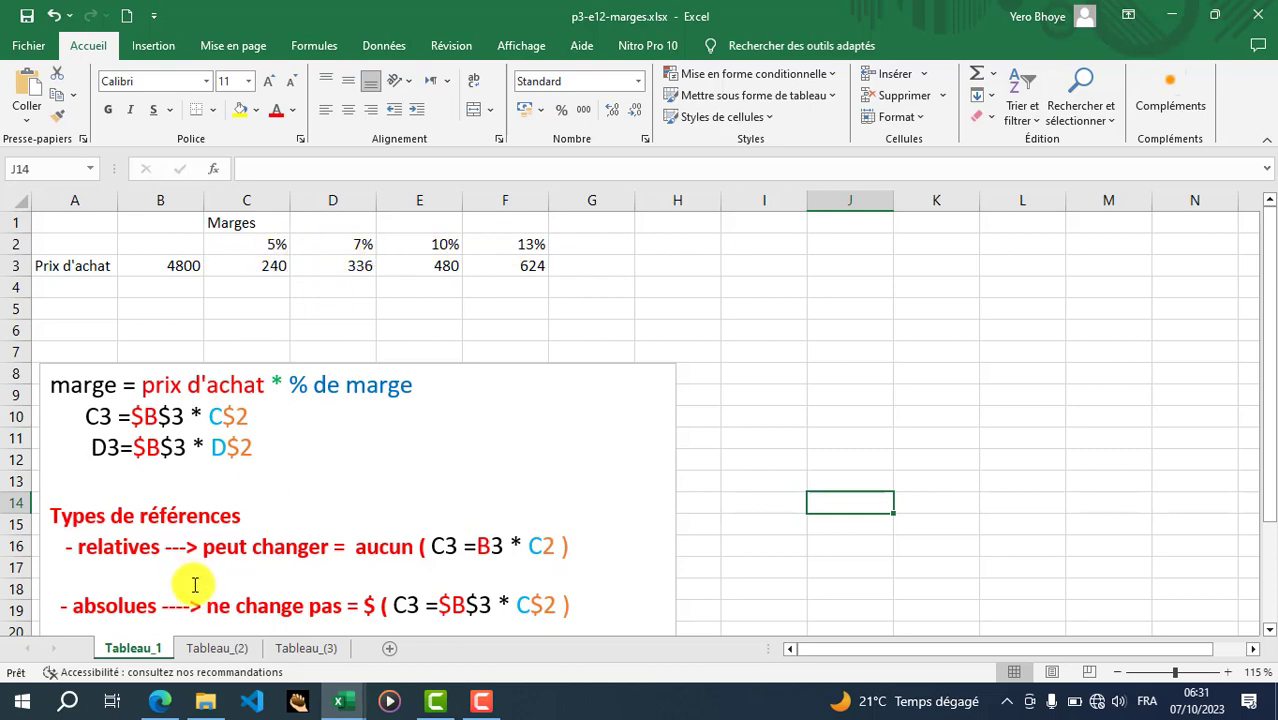
left_click(217, 652)
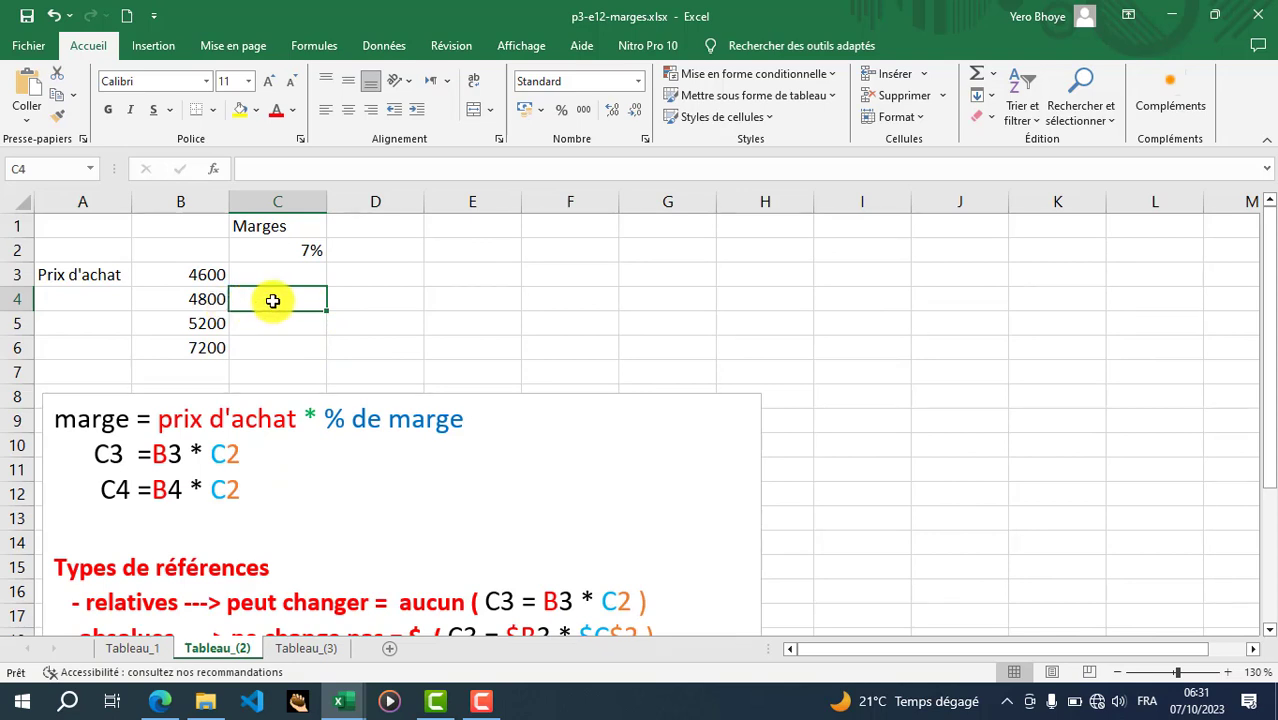
- Examine purchase price B4, margin rate C2 and margin cells C3 and C4 to see which references vary down the column
left_click(193, 299)
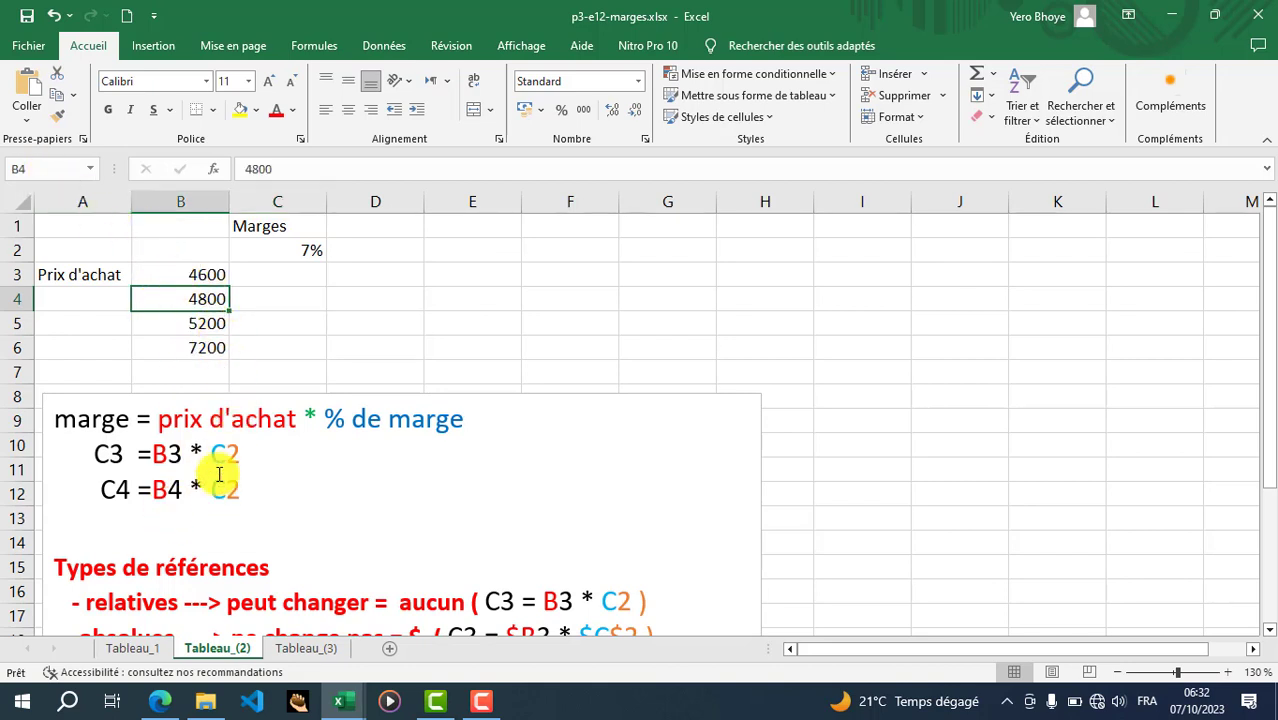
left_click(285, 255)
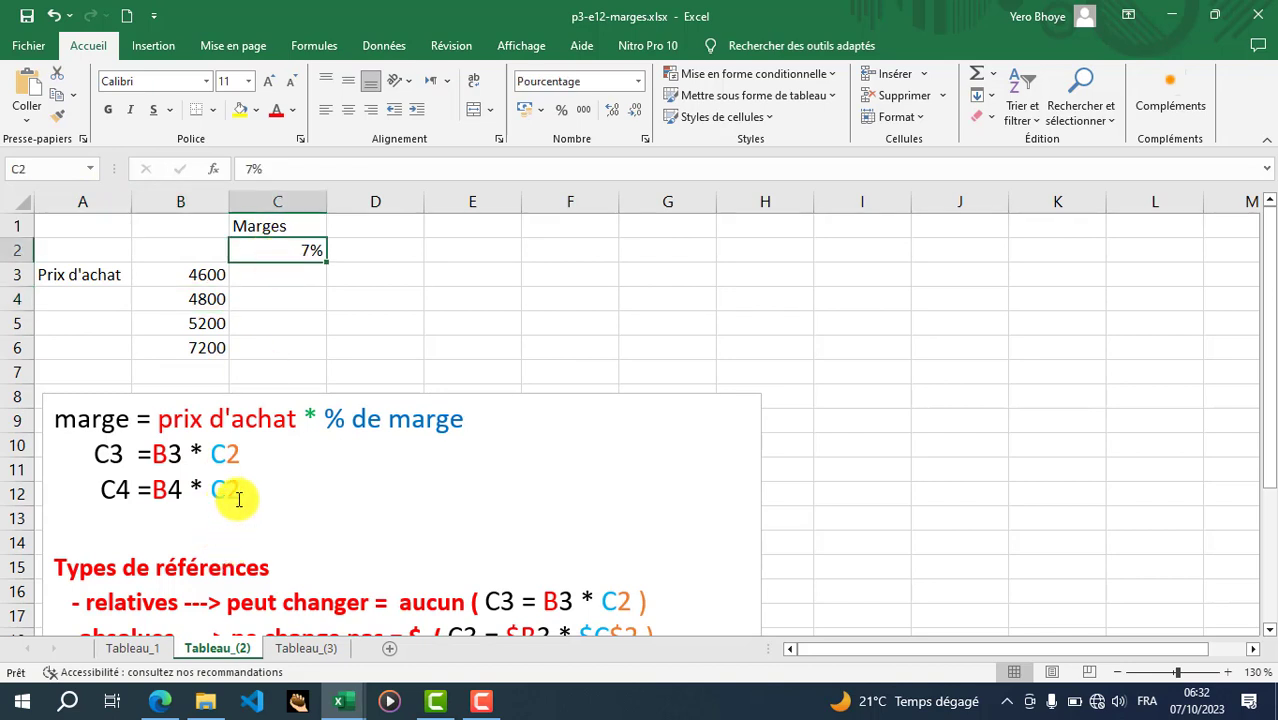
left_click(283, 277)
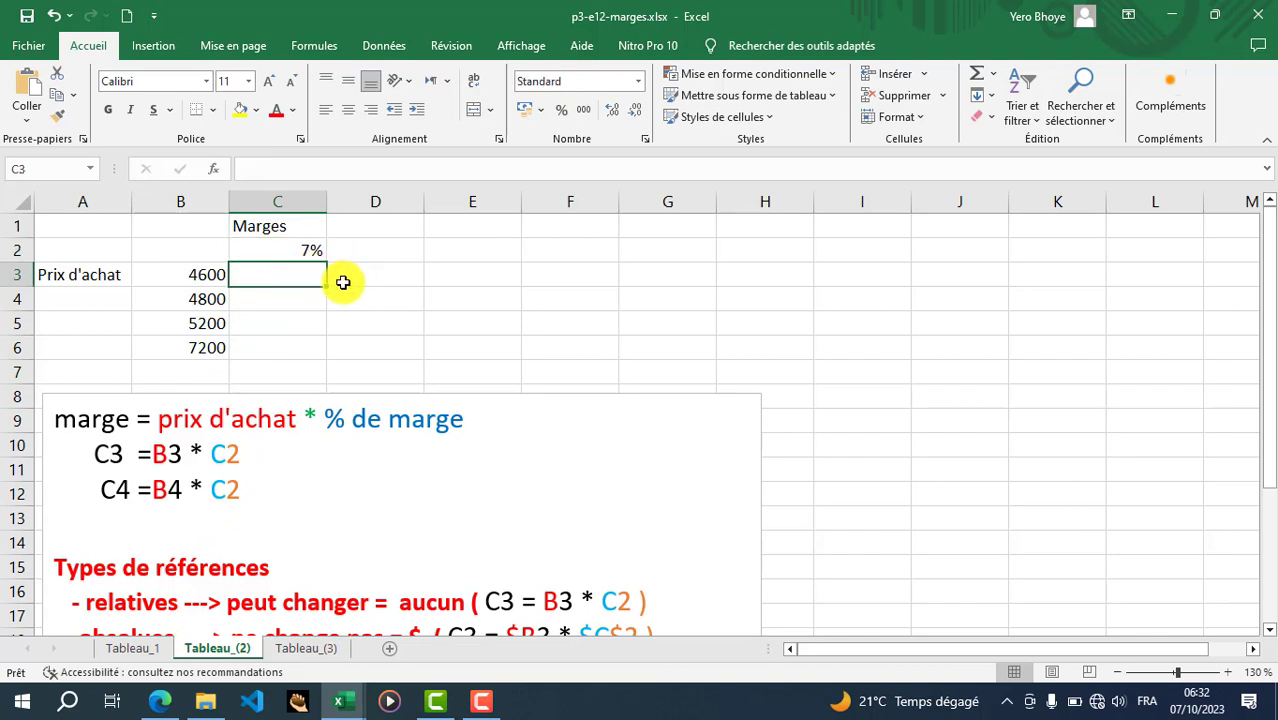
left_click(367, 275)
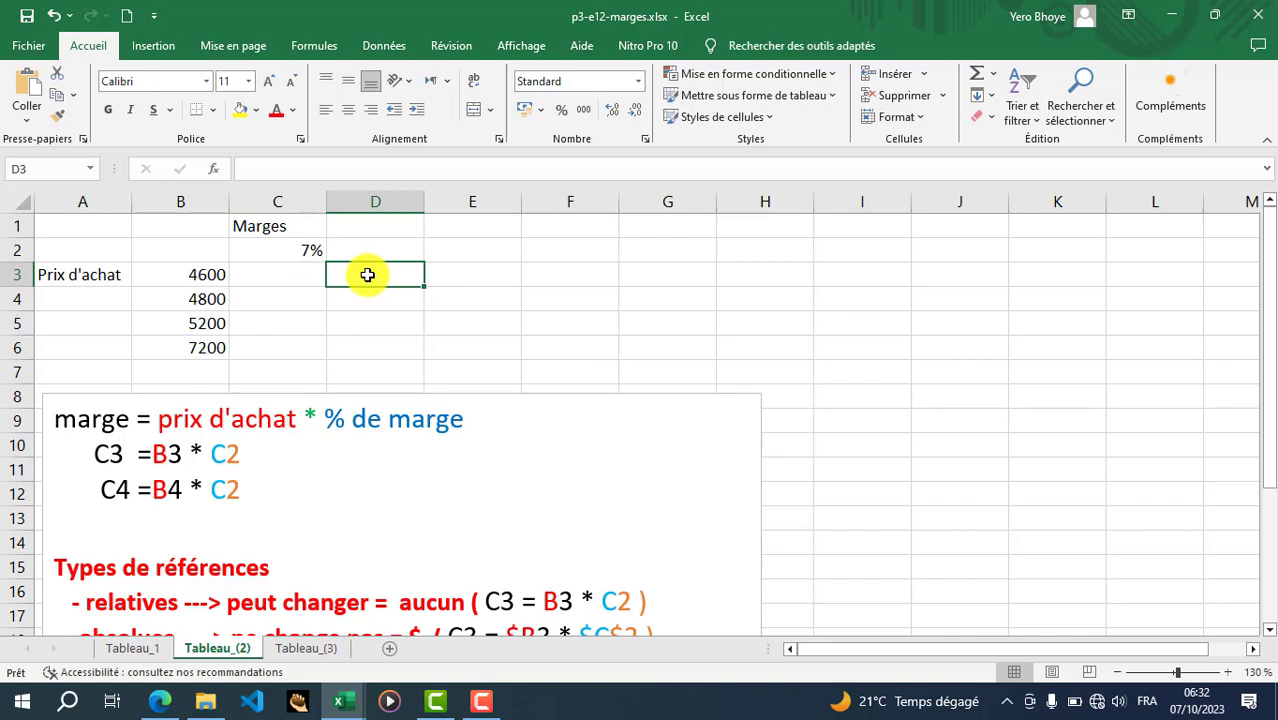
left_click(314, 300)
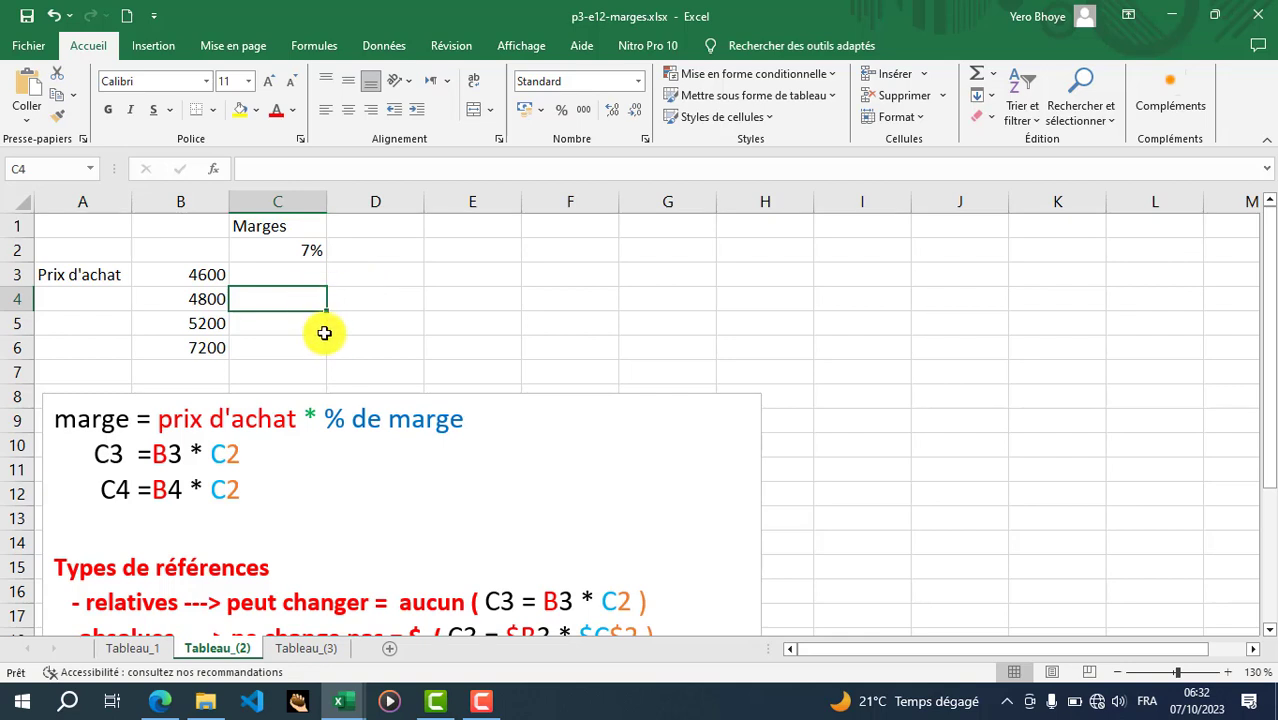
- Review the relative and absolute reference notes, and read the PDF remark on mixed references, highlighting its instruction temporarily
scroll(320, 350, "down", 1)
scroll(315, 310, "up", 1)
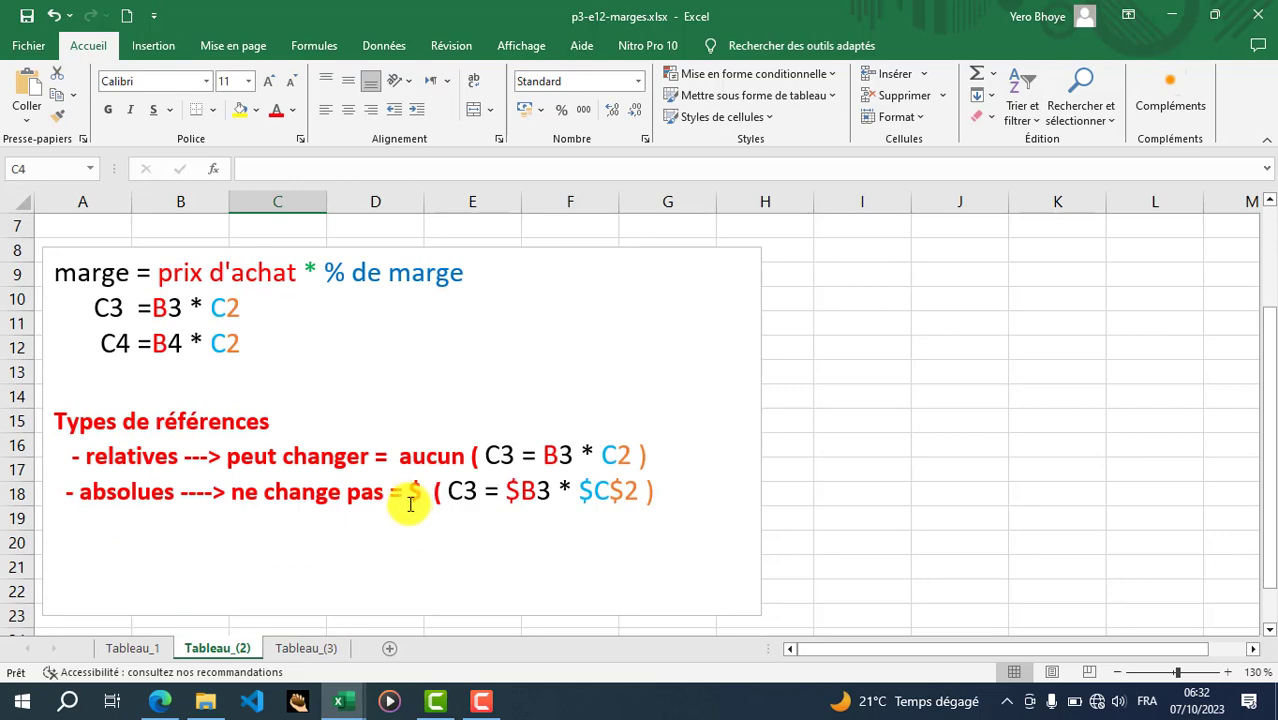
key("alt+Tab")
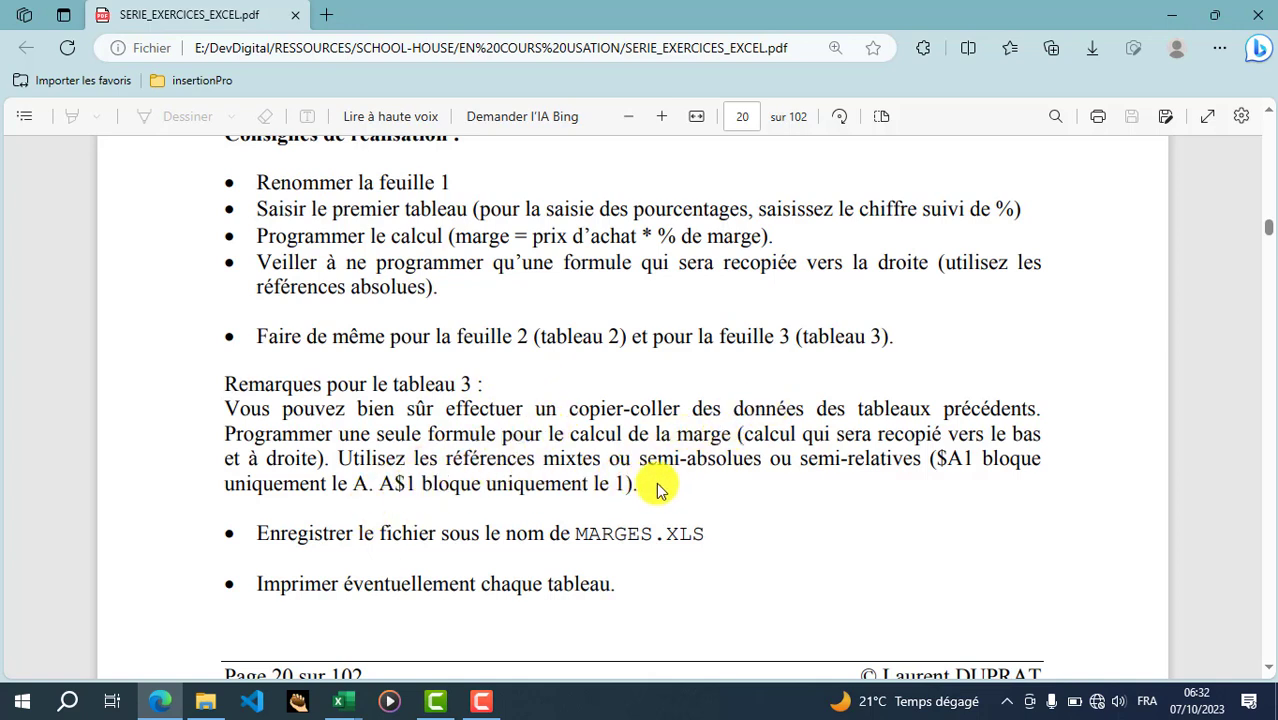
left_click_drag(657, 490, 341, 463)
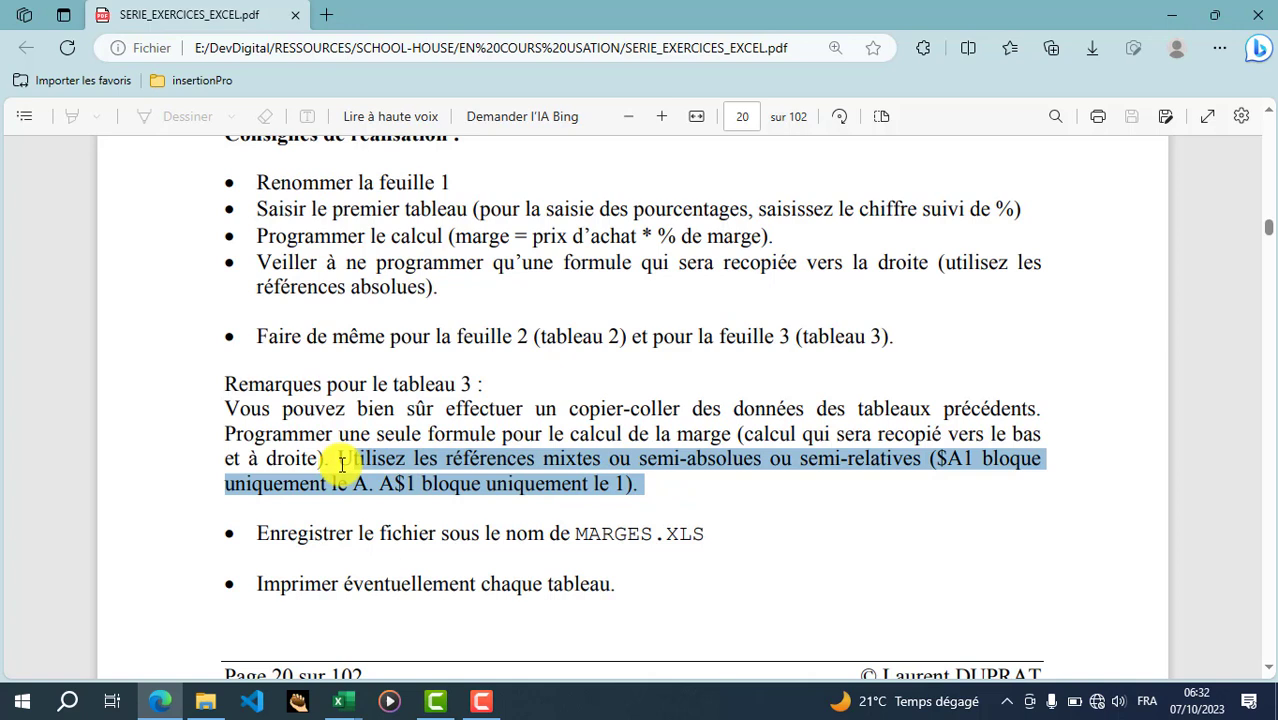
left_click(393, 468)
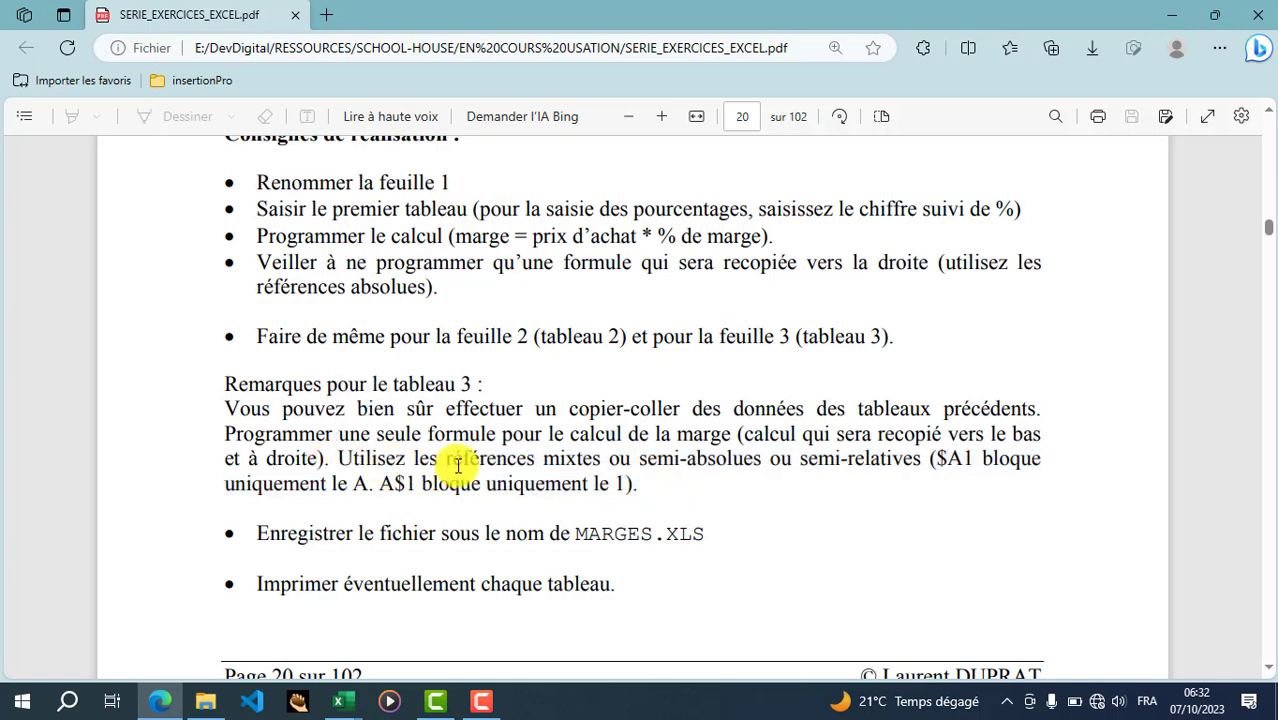
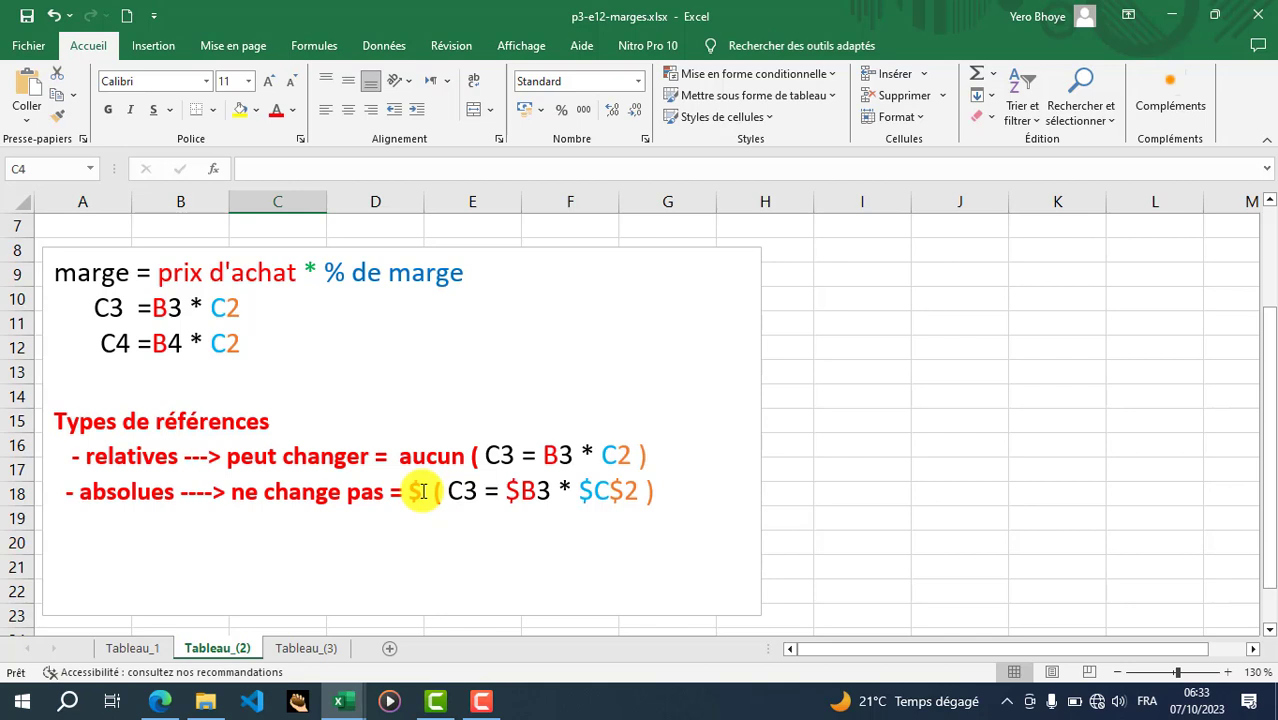
- In the text box note, lock column B in the C3 and C4 formulas by writing $B3 and $B4
scroll(420, 491, "up", 1)
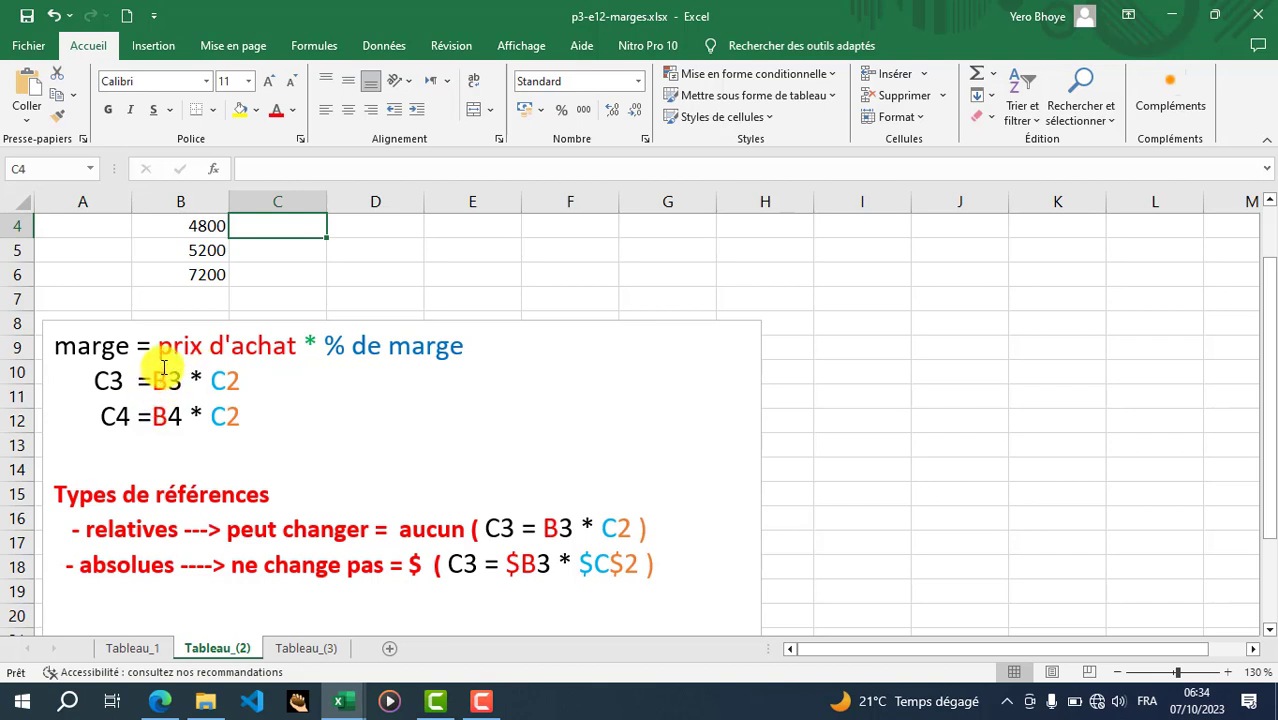
scroll(160, 376, "up", 1)
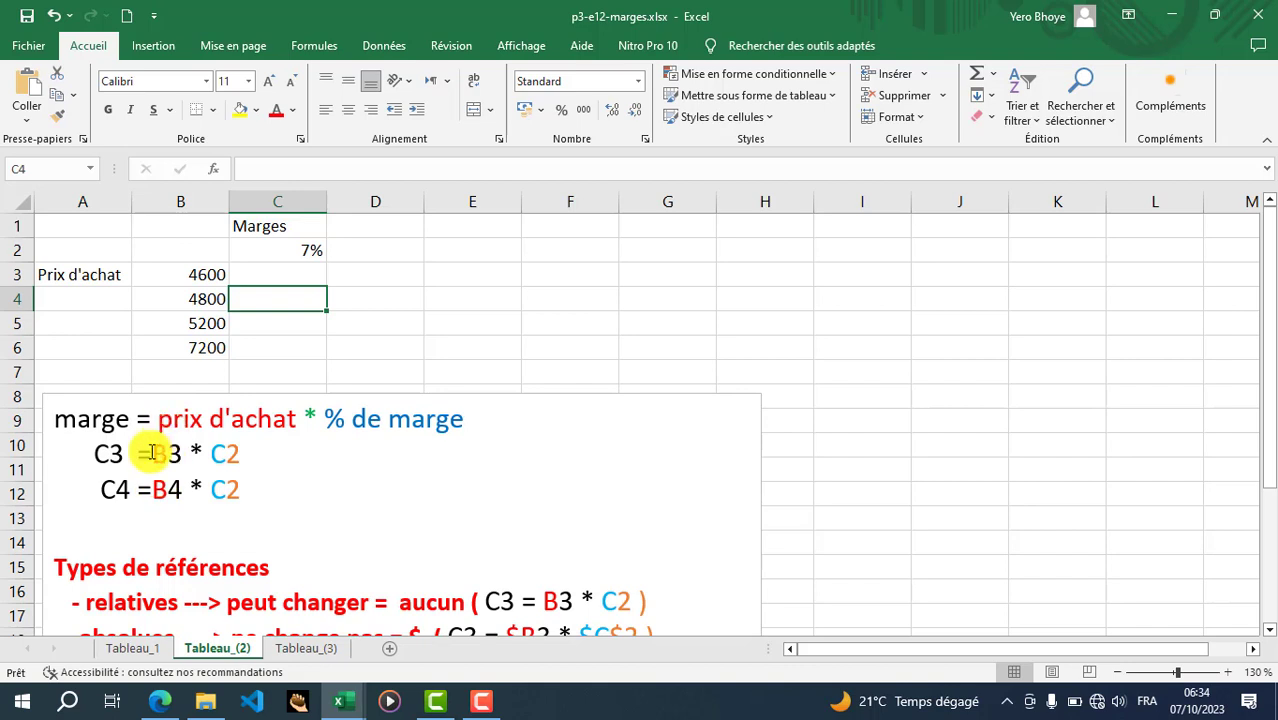
left_click(156, 455)
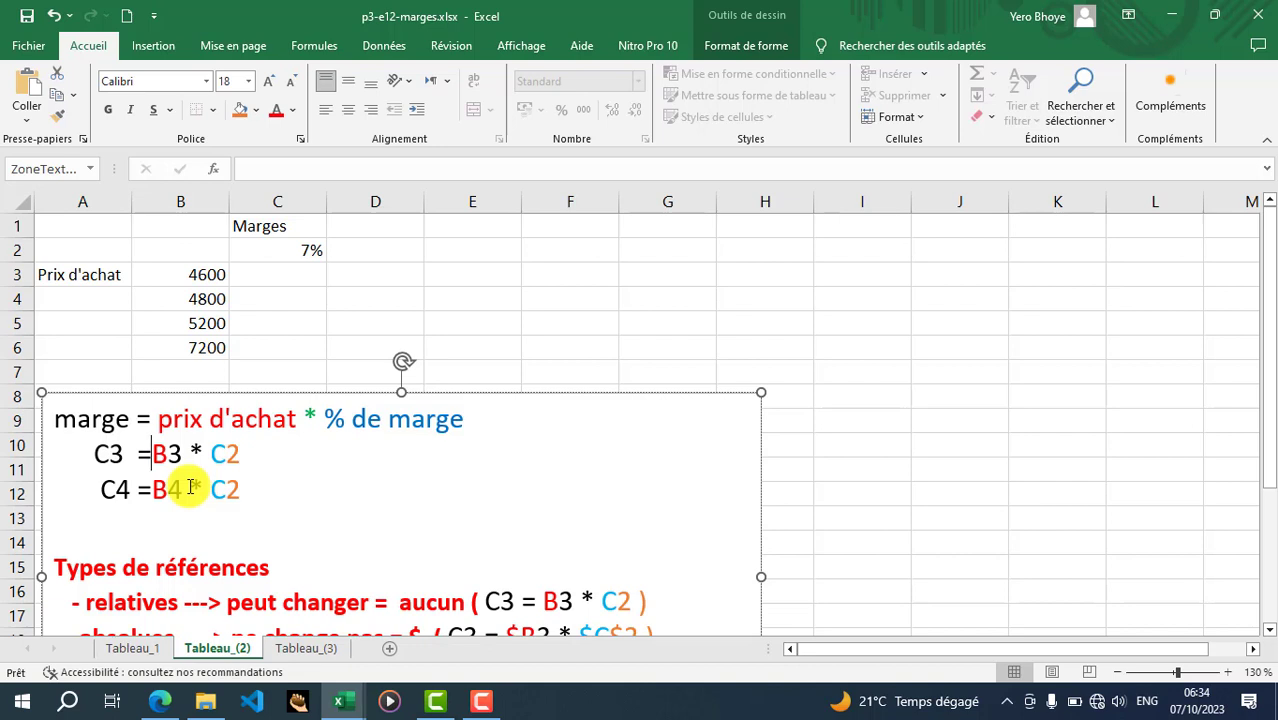
type("#")
key("BackSpace")
type("$")
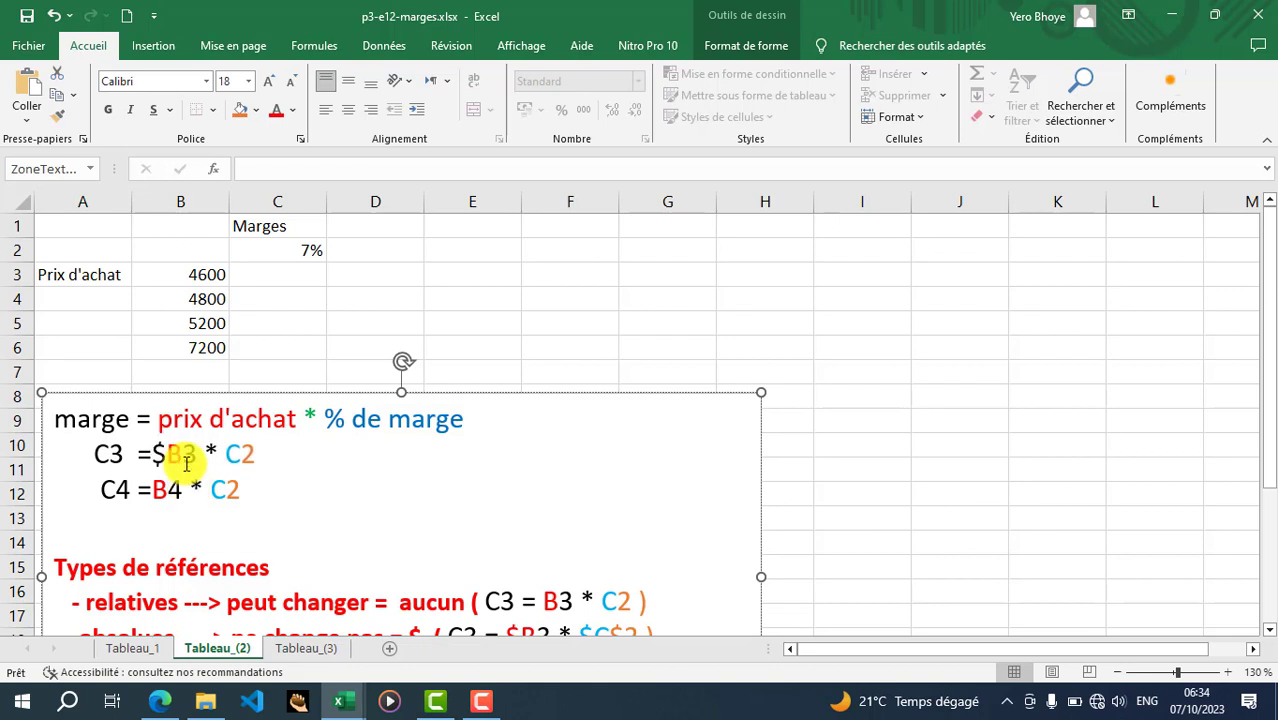
left_click(152, 489)
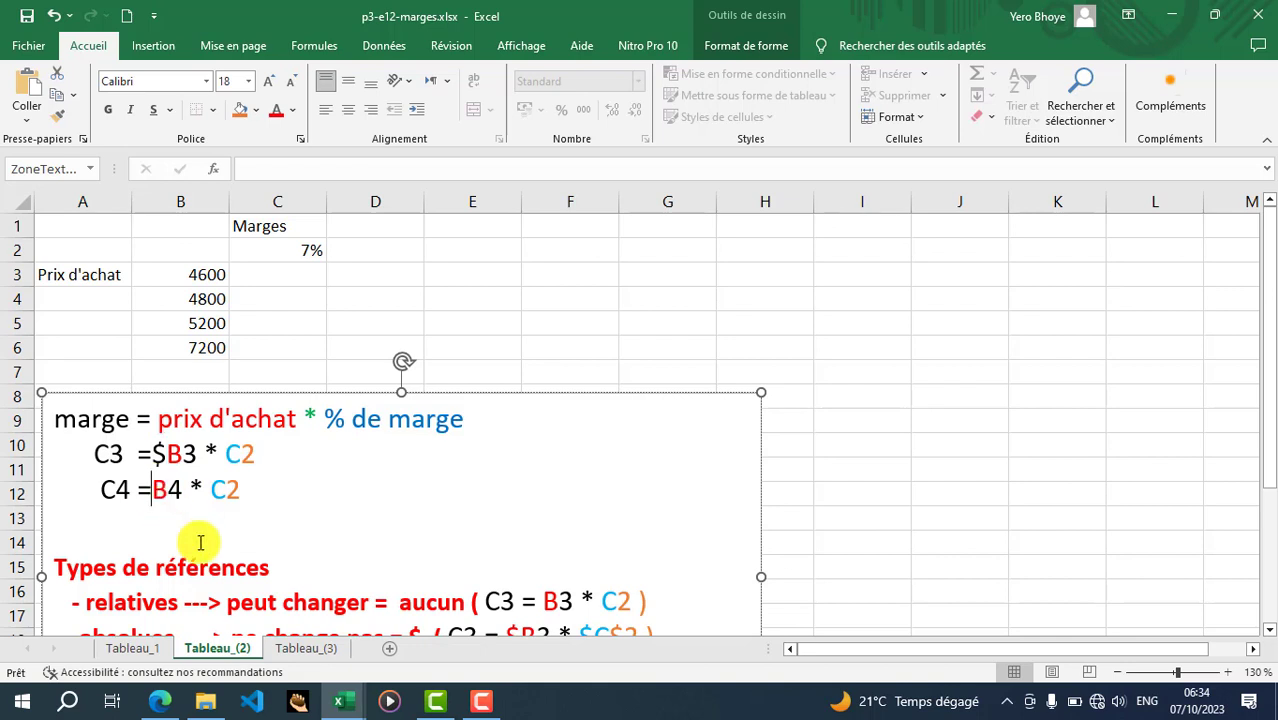
type("$")
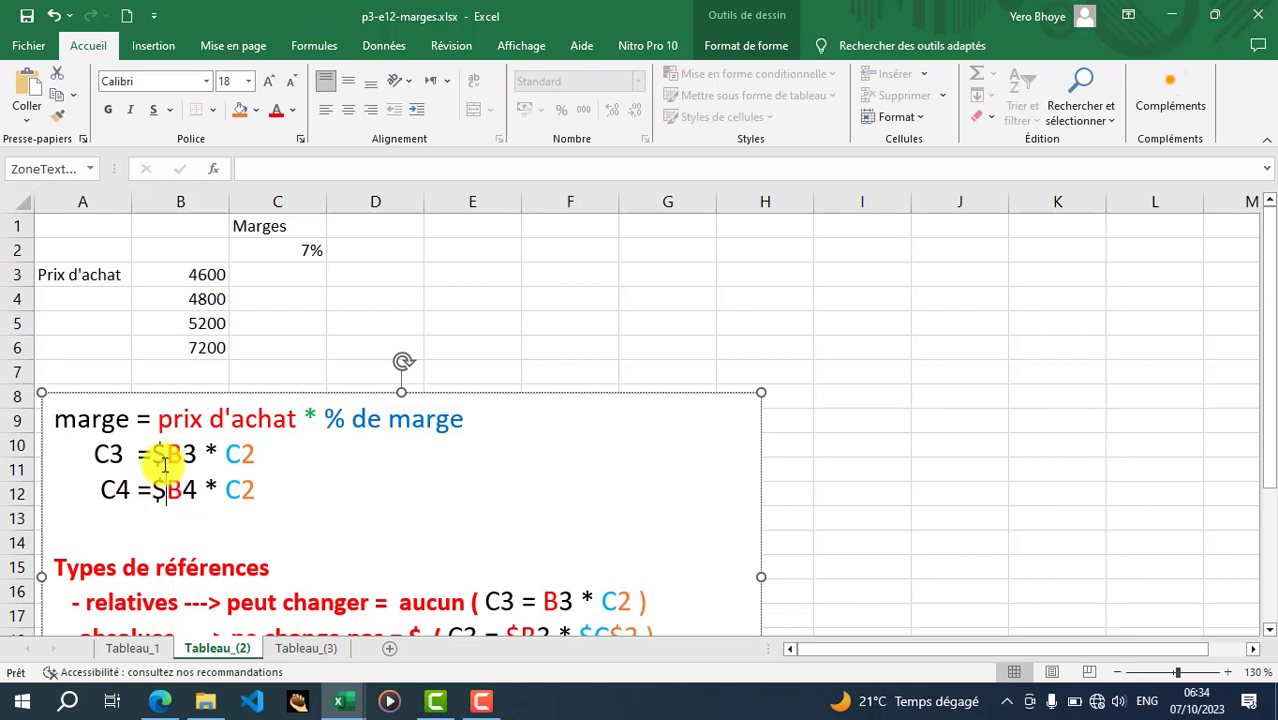
left_click_drag(177, 454, 168, 490)
left_click(180, 490)
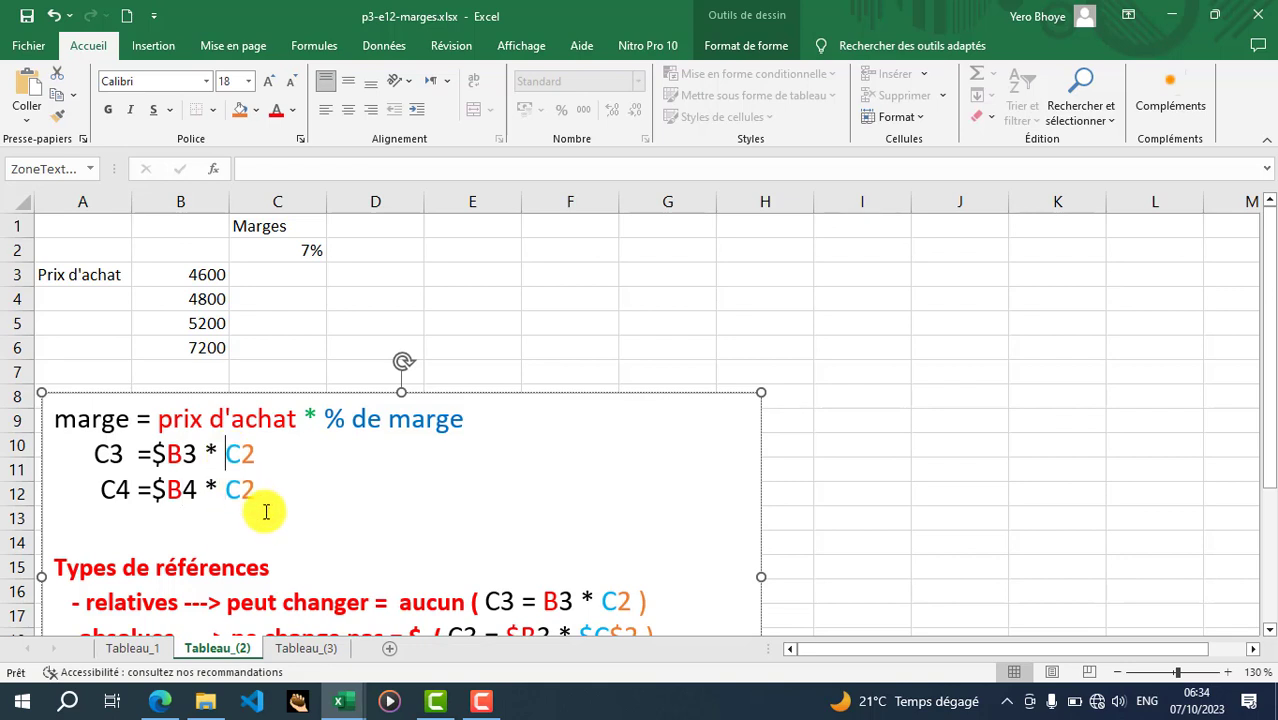
- Make the margin rate reference absolute as $C$2 in both the C3 and C4 note formulas, and leave the text box
type("$")
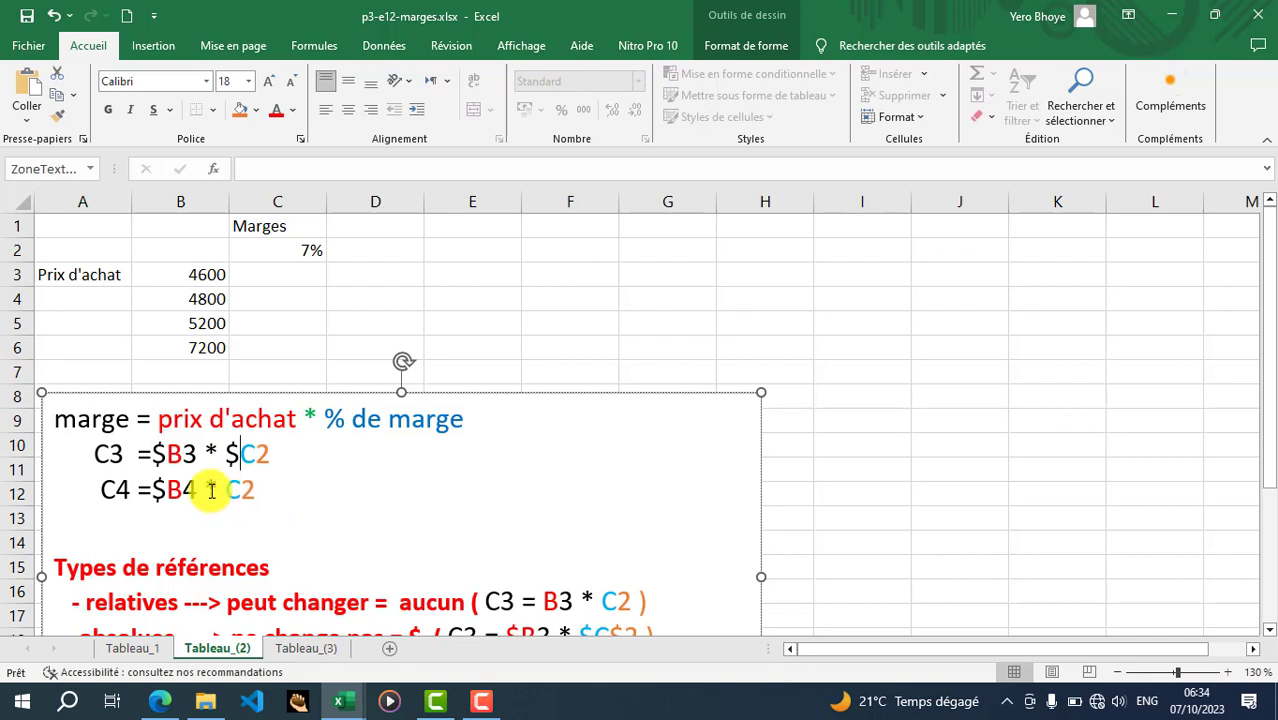
left_click(228, 491)
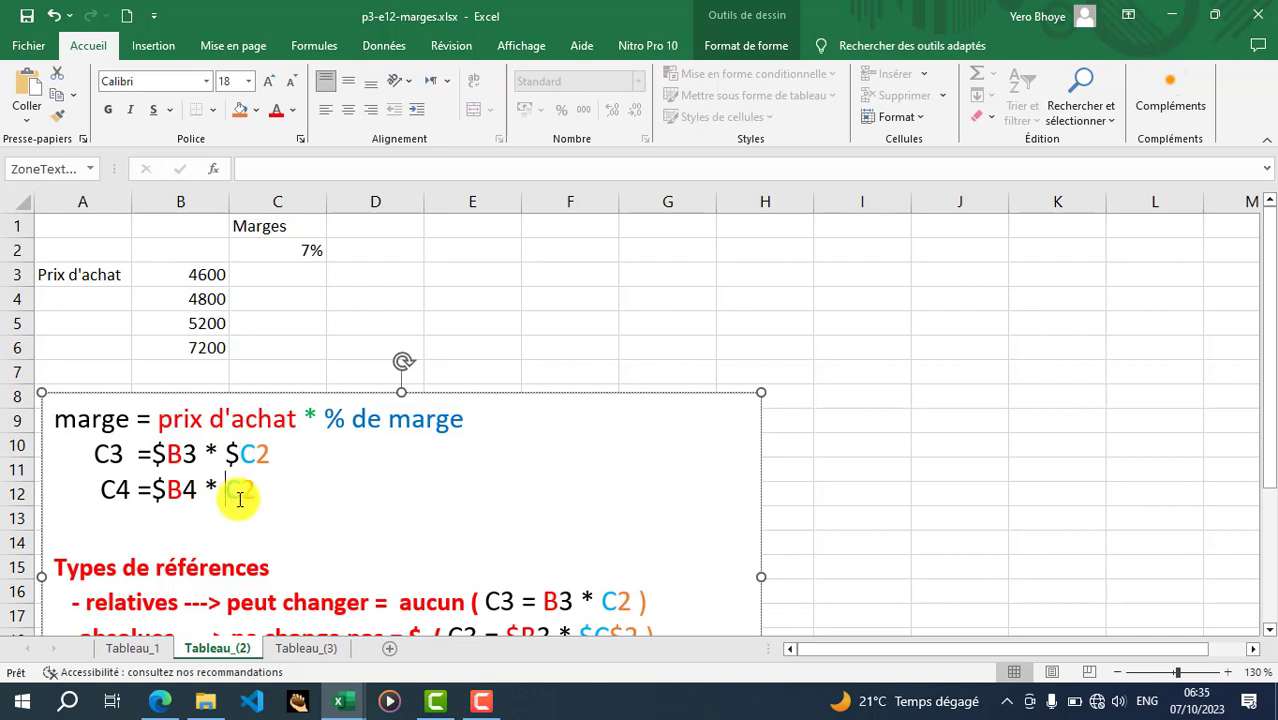
key("Return")
type("4")
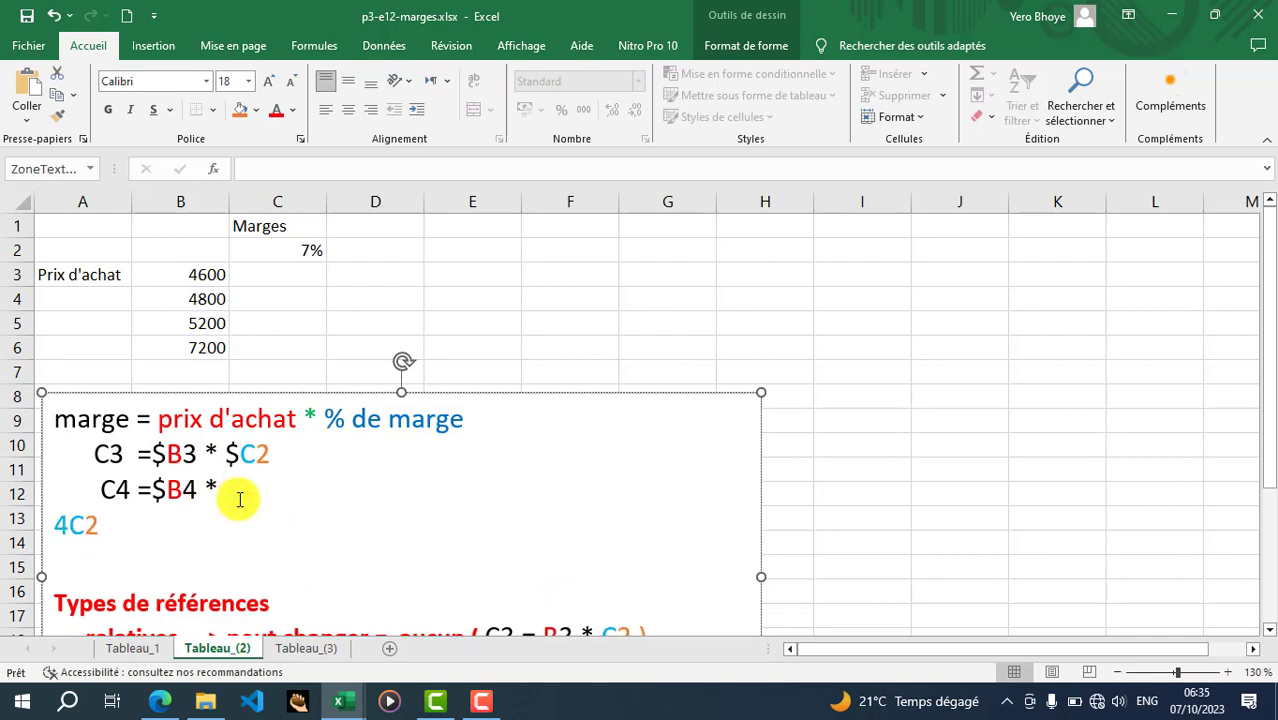
key("BackSpace")
key("BackSpace")
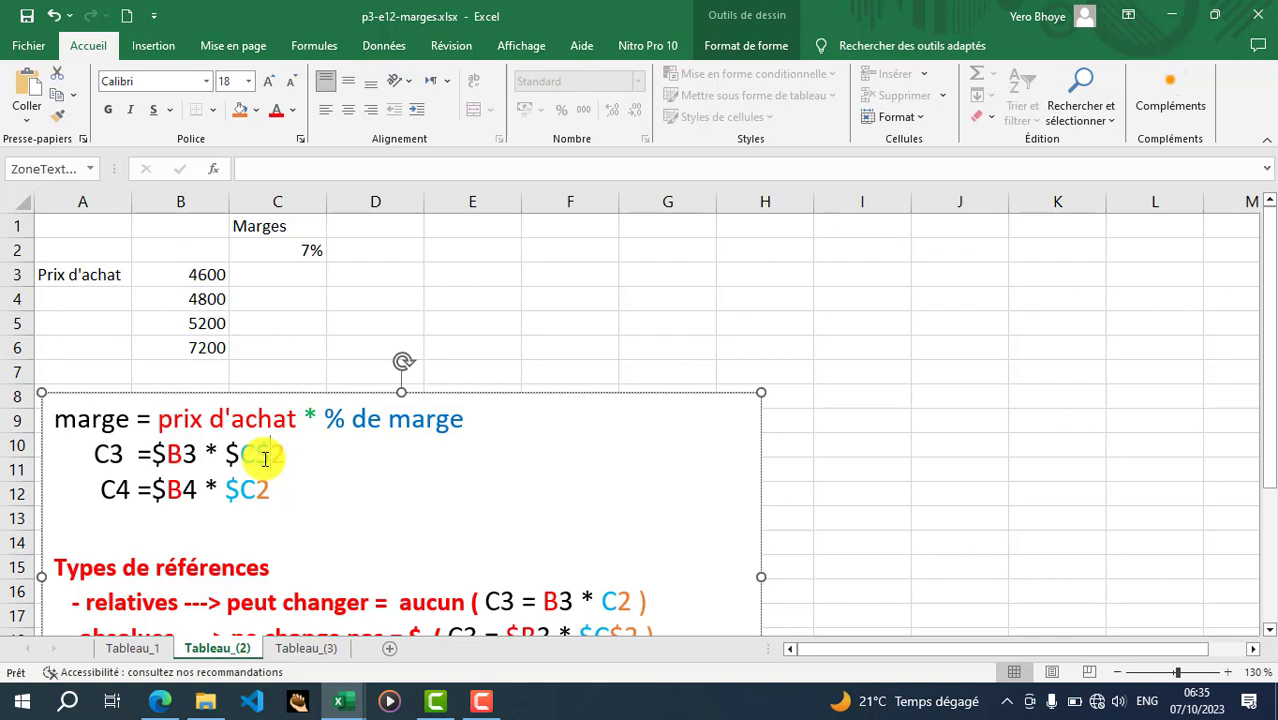
type("$")
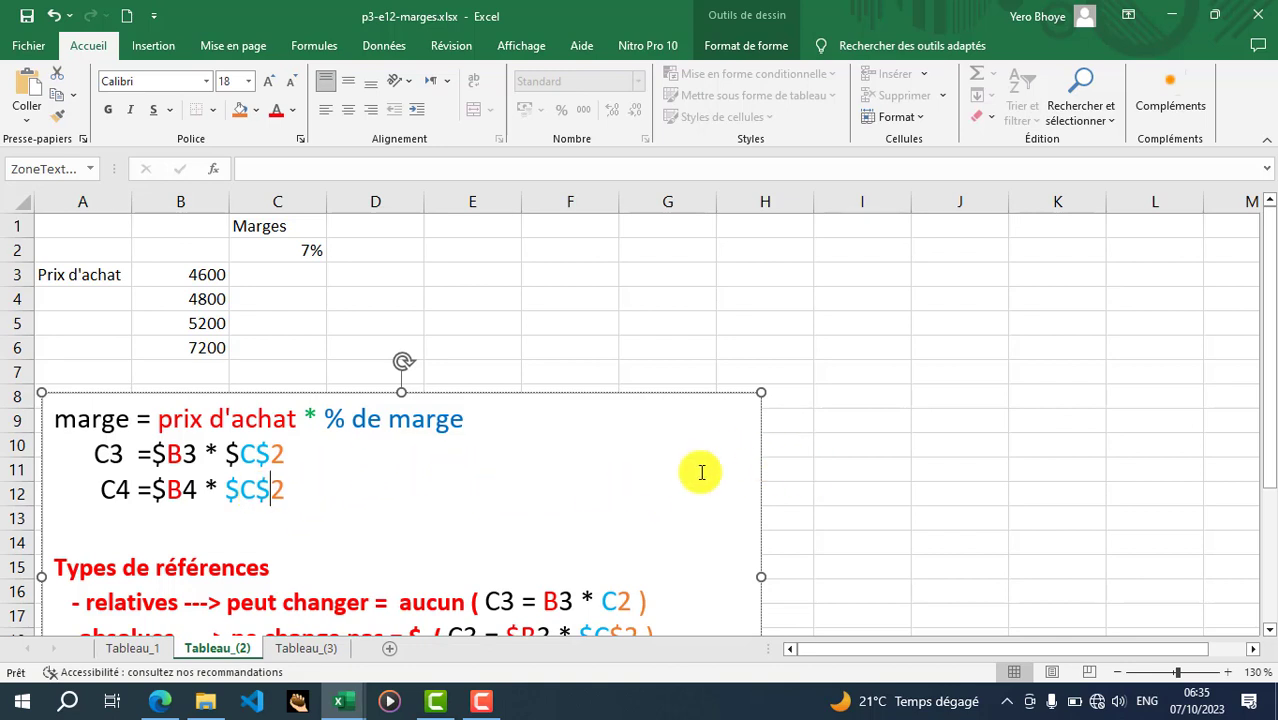
left_click(796, 419)
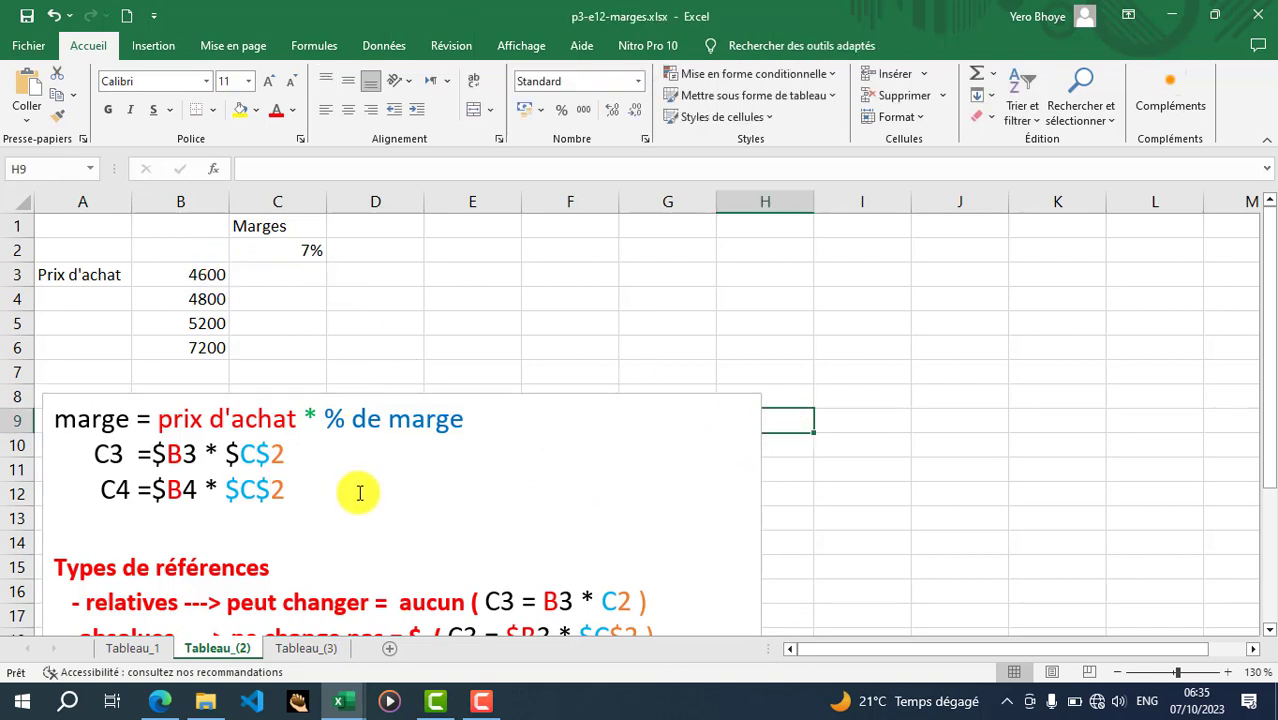
- Compare the updated note formulas with the reference type examples, and select margin cell C3
scroll(359, 492, "down", 1)
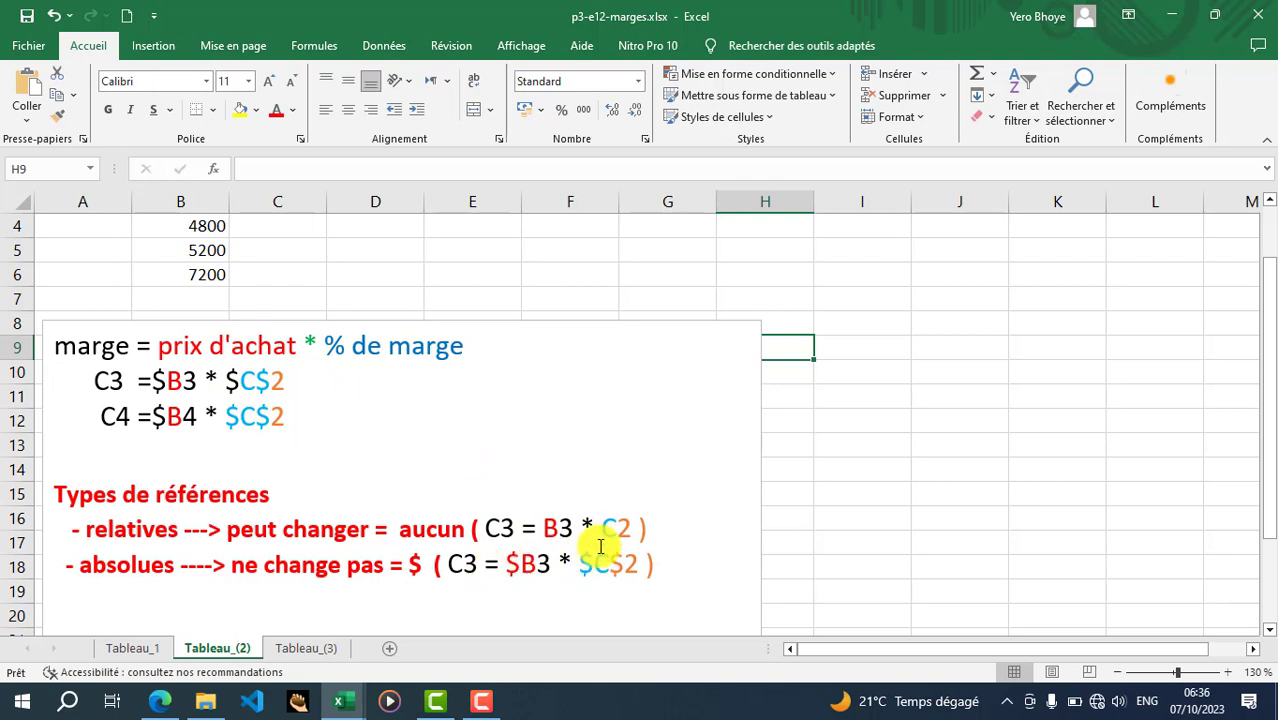
scroll(530, 450, "up", 1)
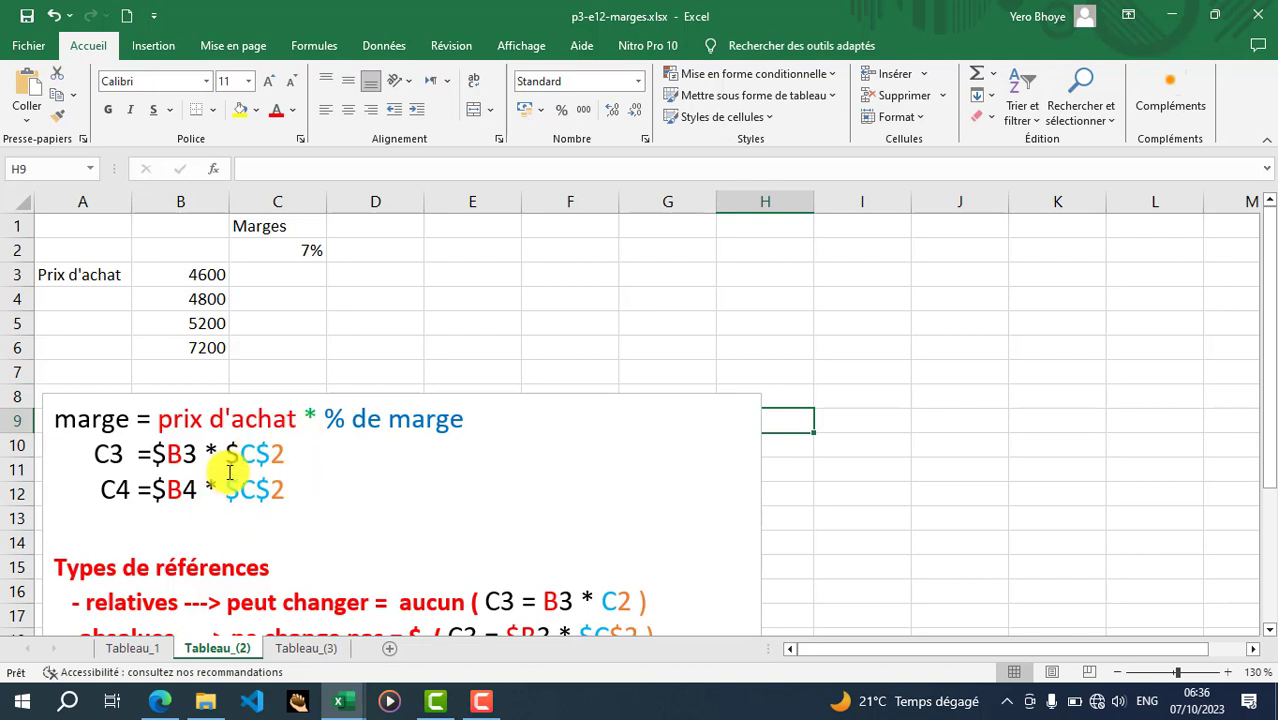
left_click(280, 274)
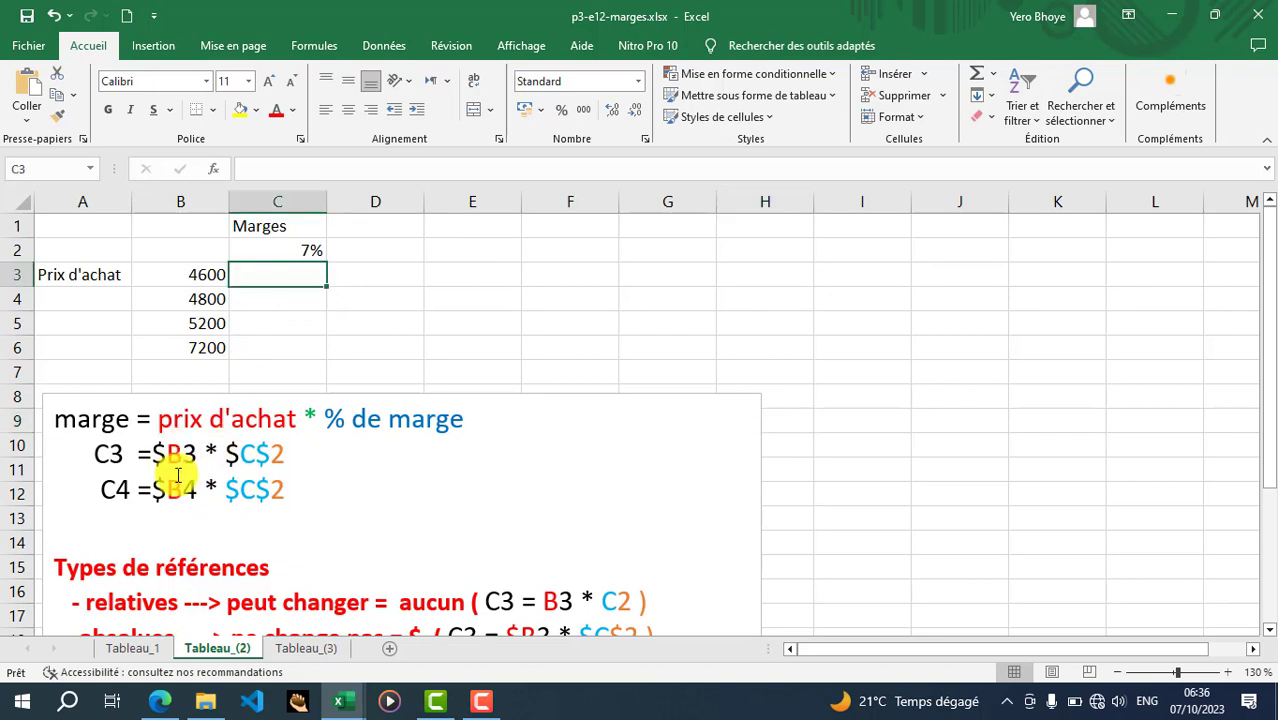
- Highlight the C3 formula in the note, reread the PDF remark about copying the calculation down and right, and return to the workbook
left_click(277, 450)
left_click_drag(277, 450, 155, 450)
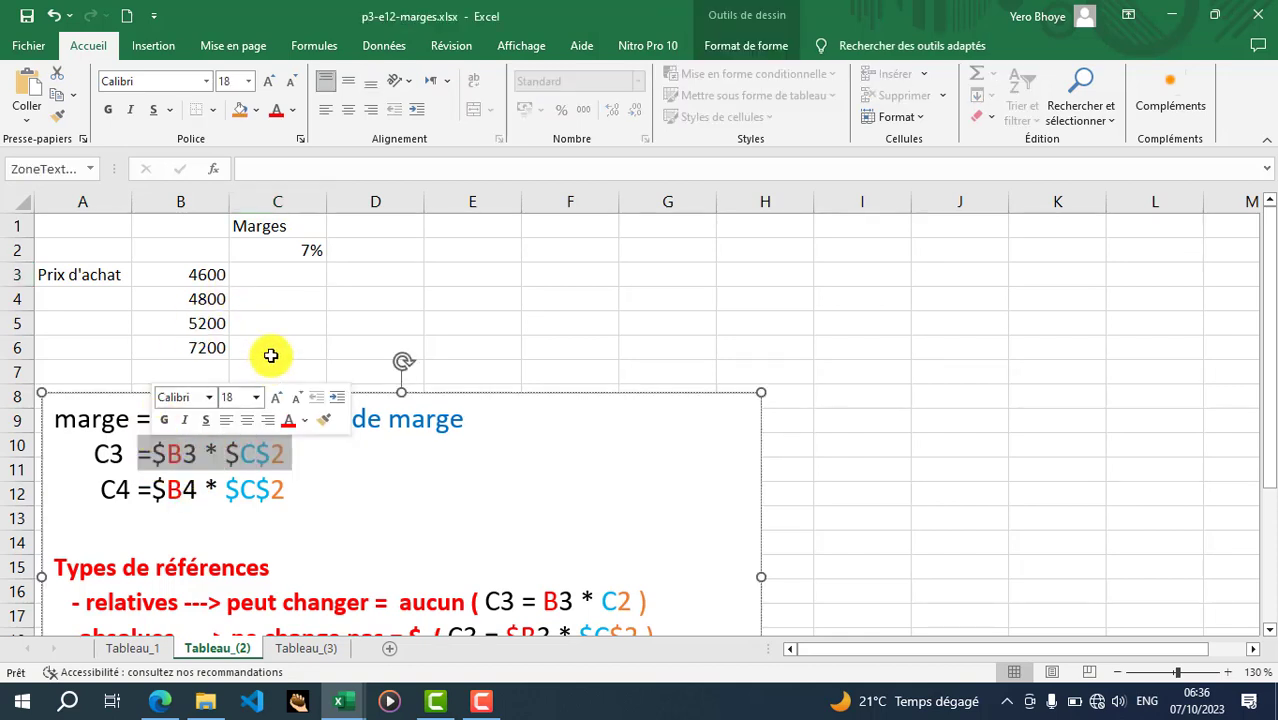
left_click(304, 316)
key("alt+Tab")
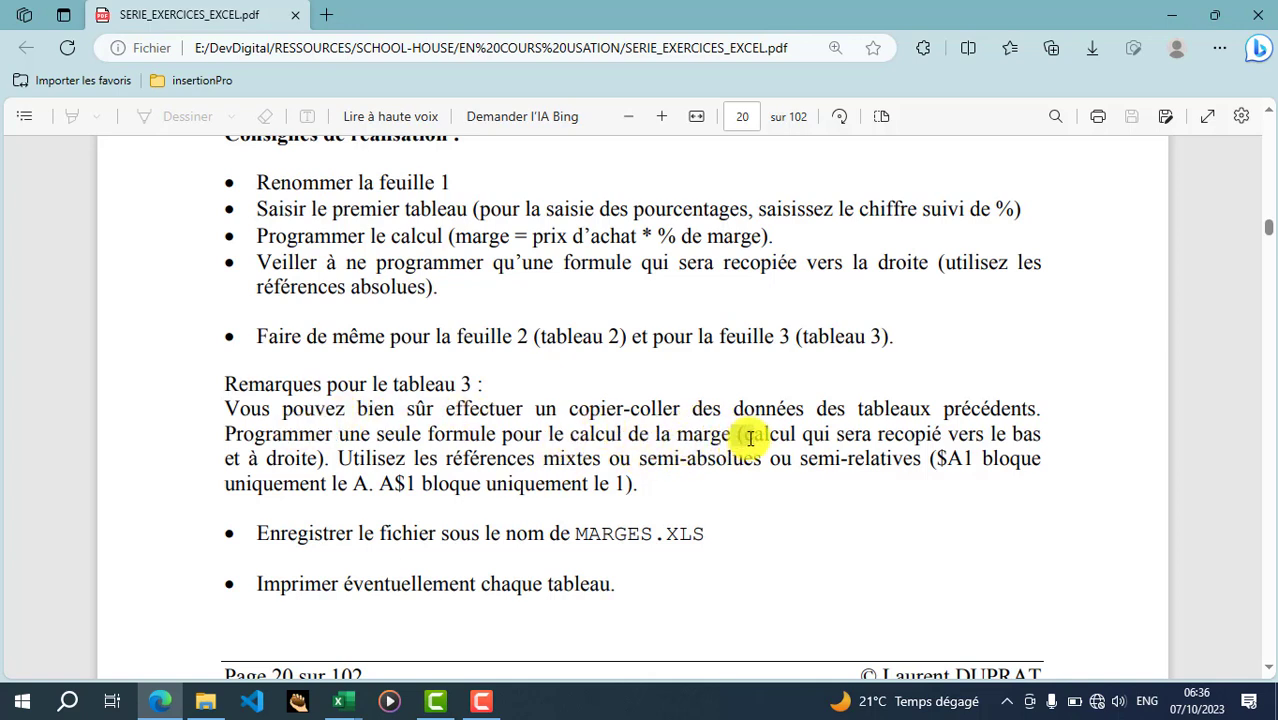
left_click_drag(739, 437, 320, 458)
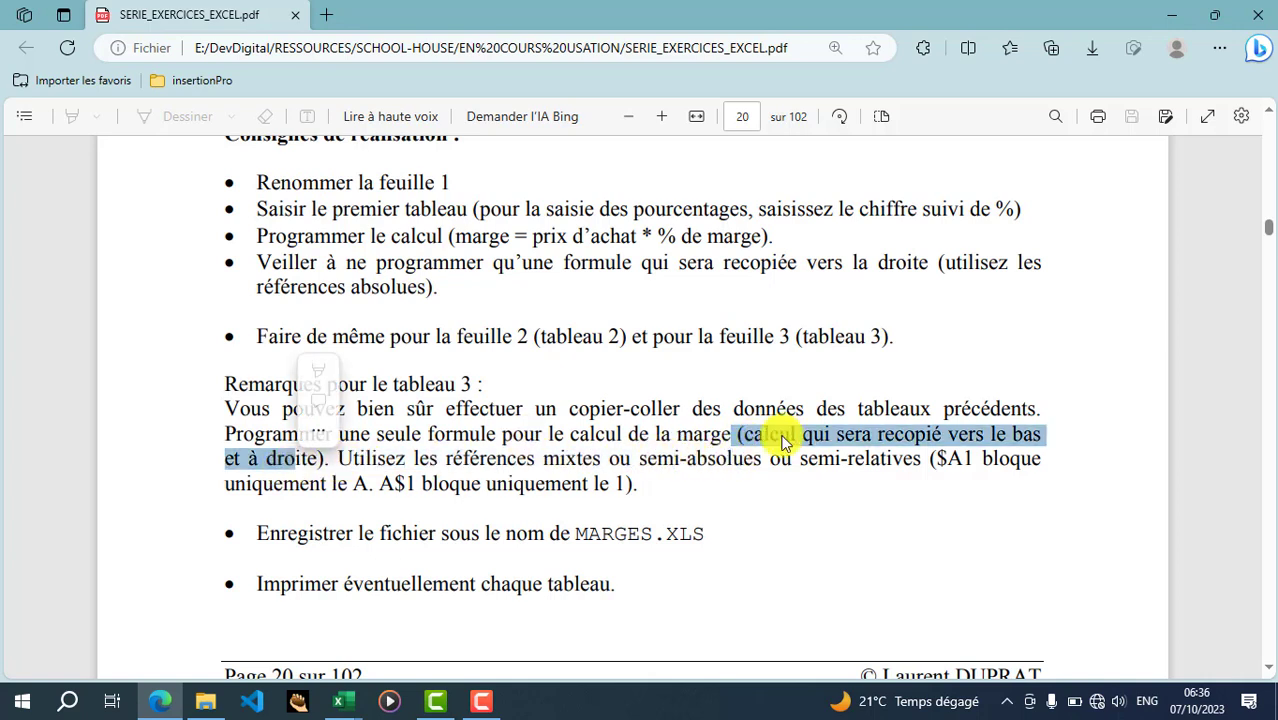
left_click(868, 442)
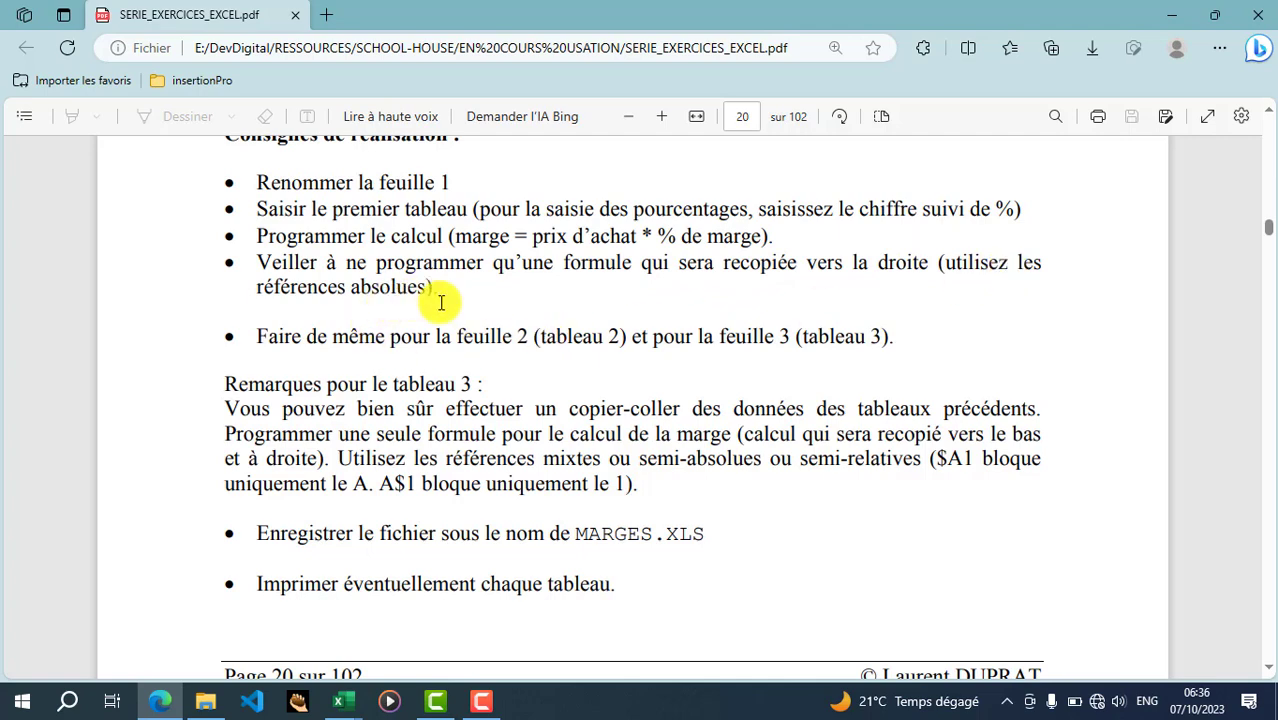
key("alt+Tab")
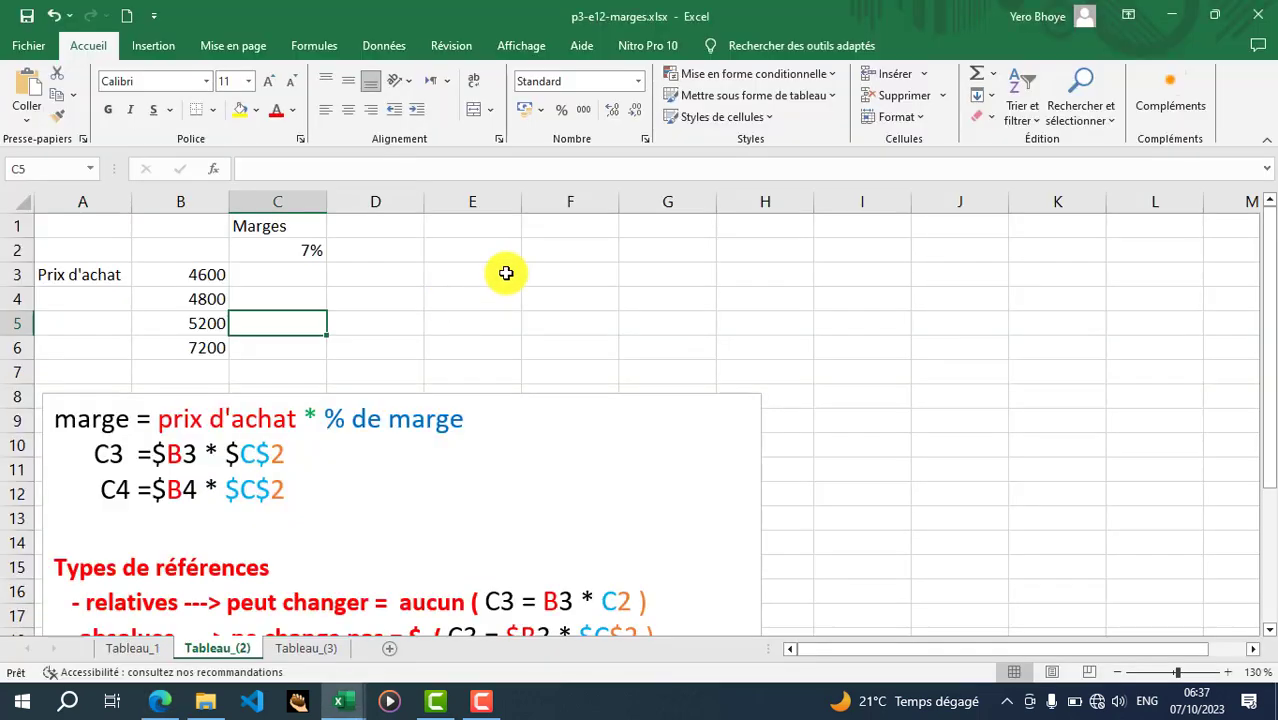
- Enter the purely relative margin formula =B3*C2 in cell C3
left_click(303, 279)
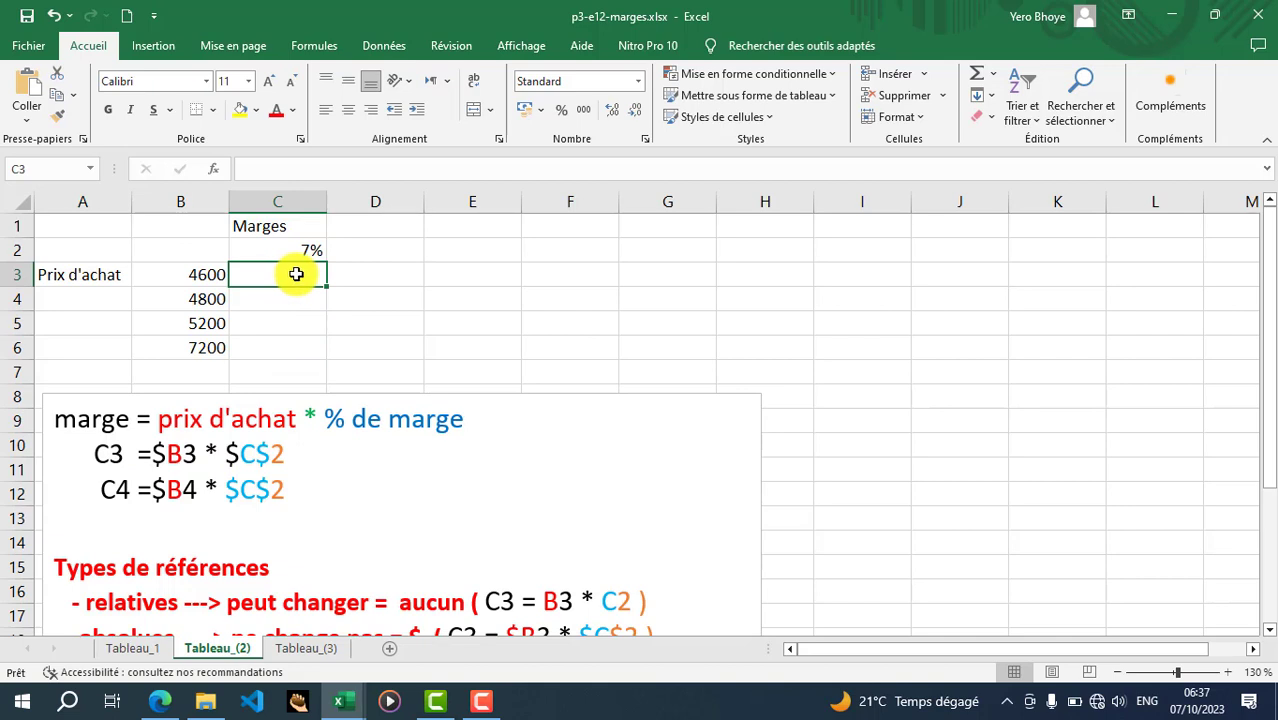
type("=")
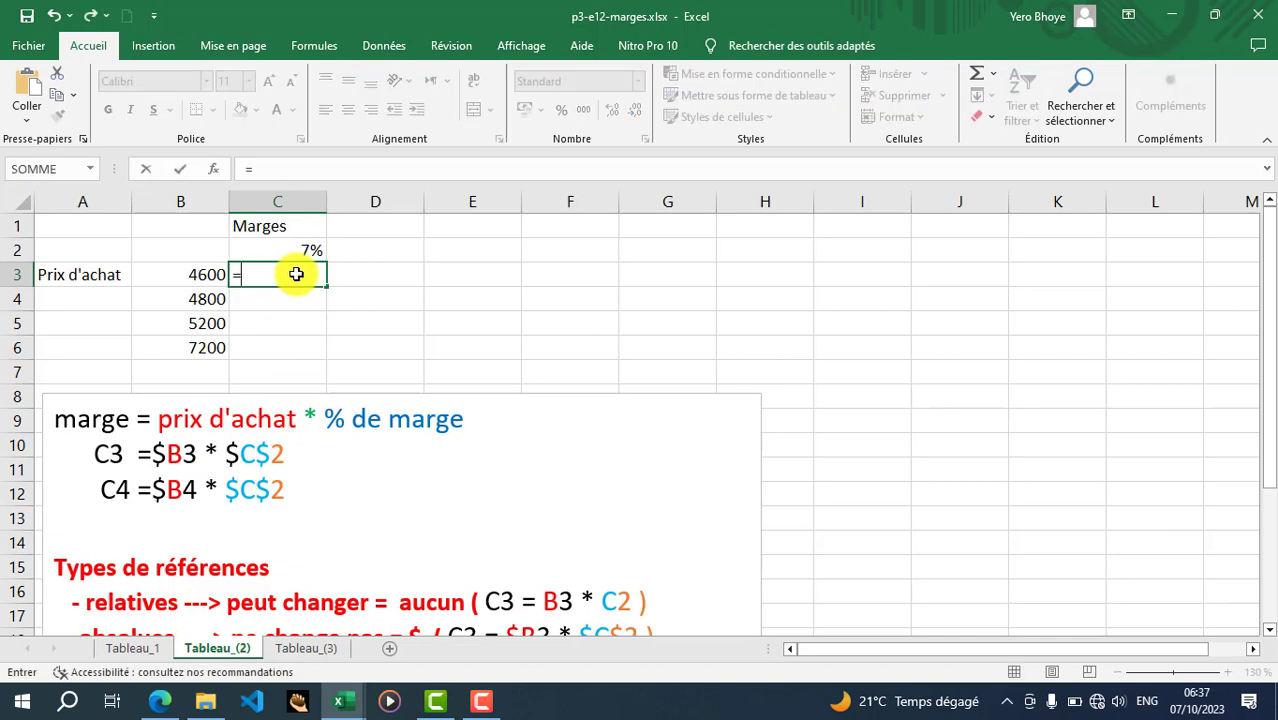
left_click(191, 278)
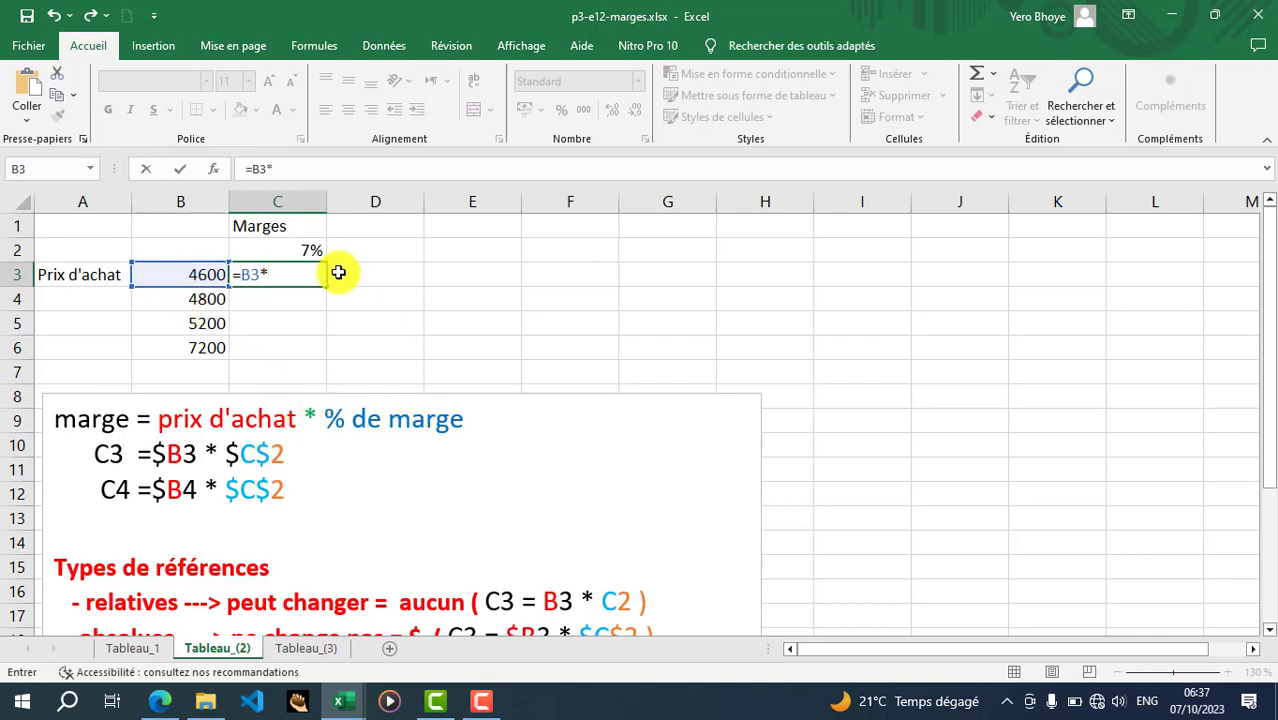
left_click(283, 253)
key("Return")
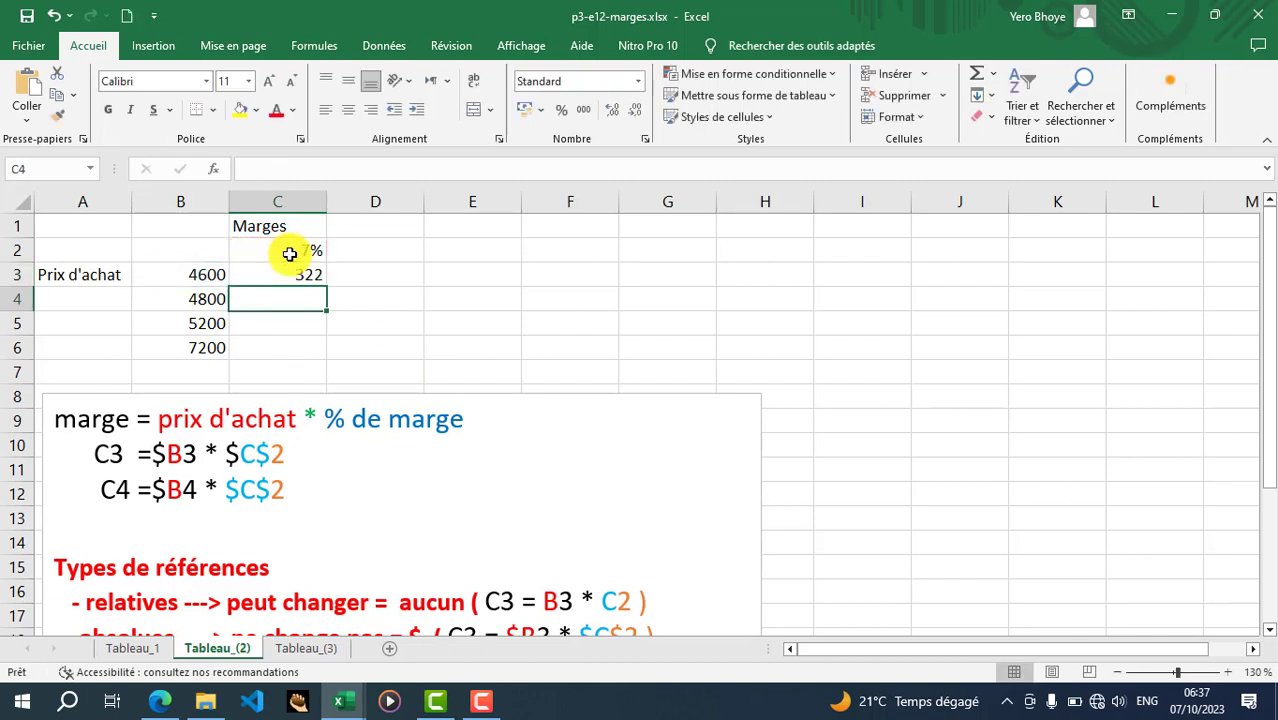
- Try copying the relative formula from C3 down through C6
left_click(295, 266)
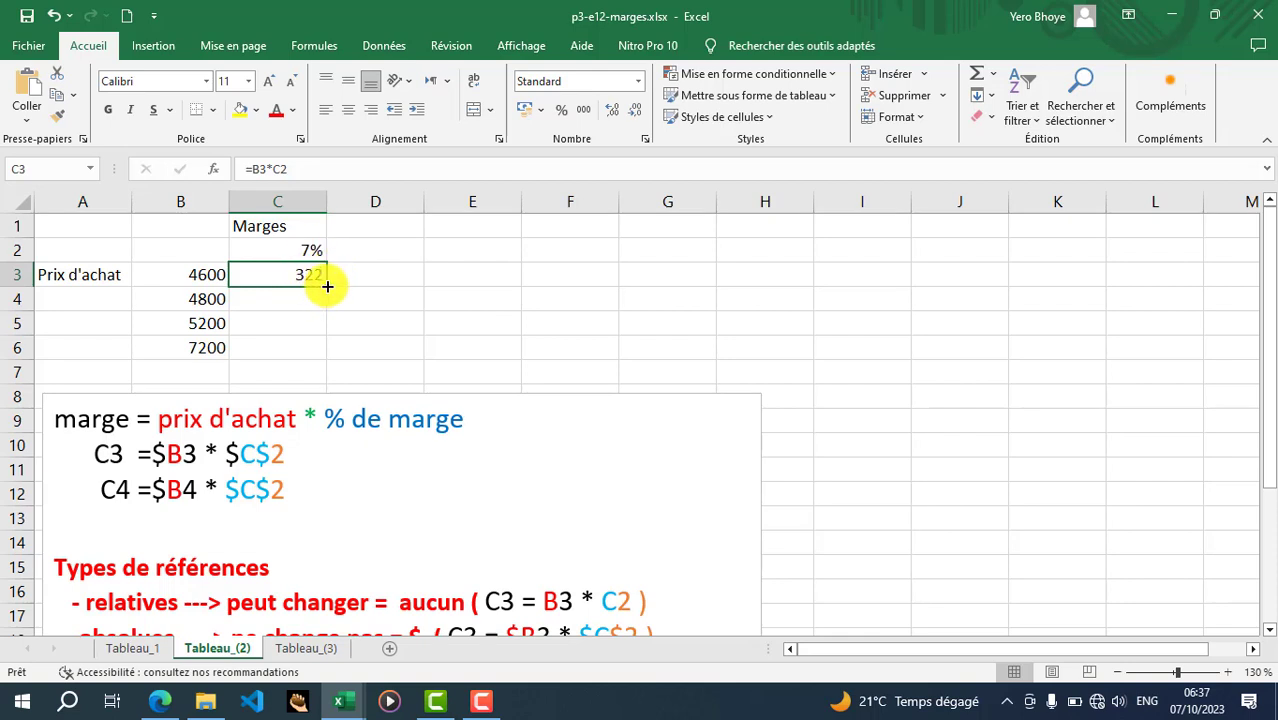
left_click_drag(327, 287, 320, 342)
left_click(312, 342)
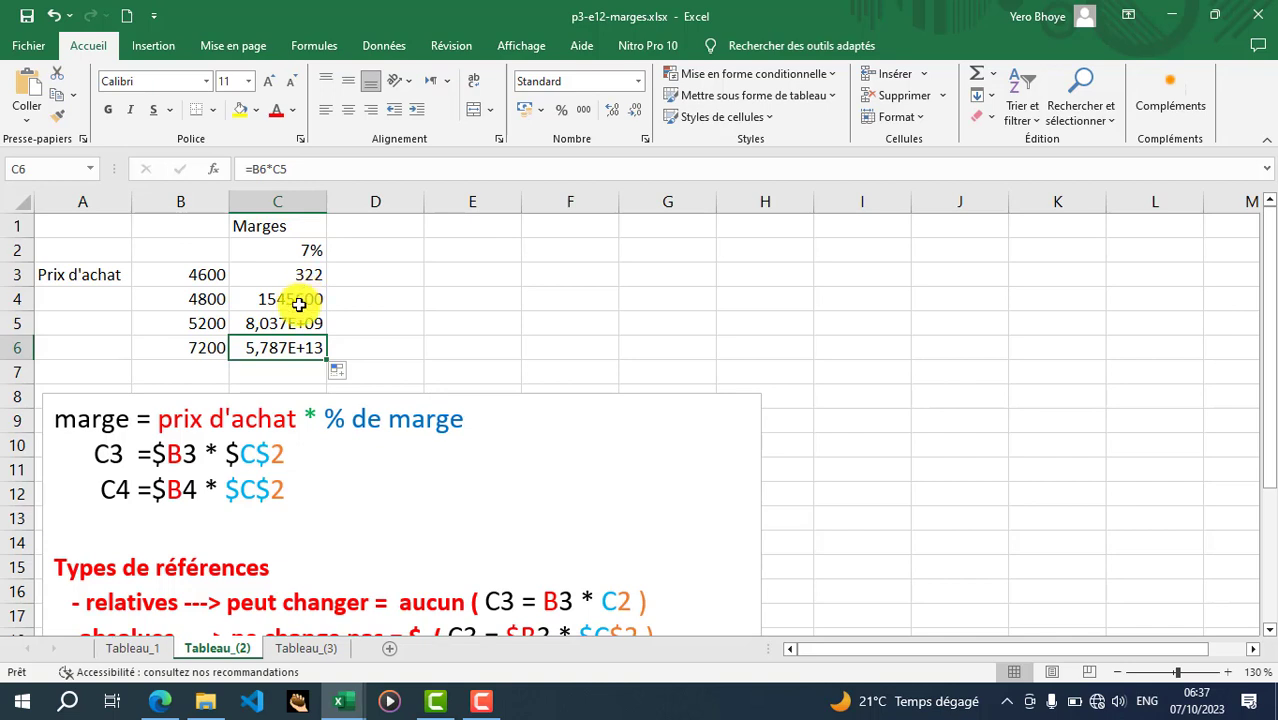
- Inspect the references used by the formulas in C4 and C3, comparing them with the reference type notes
left_click(299, 302)
double_click(297, 301)
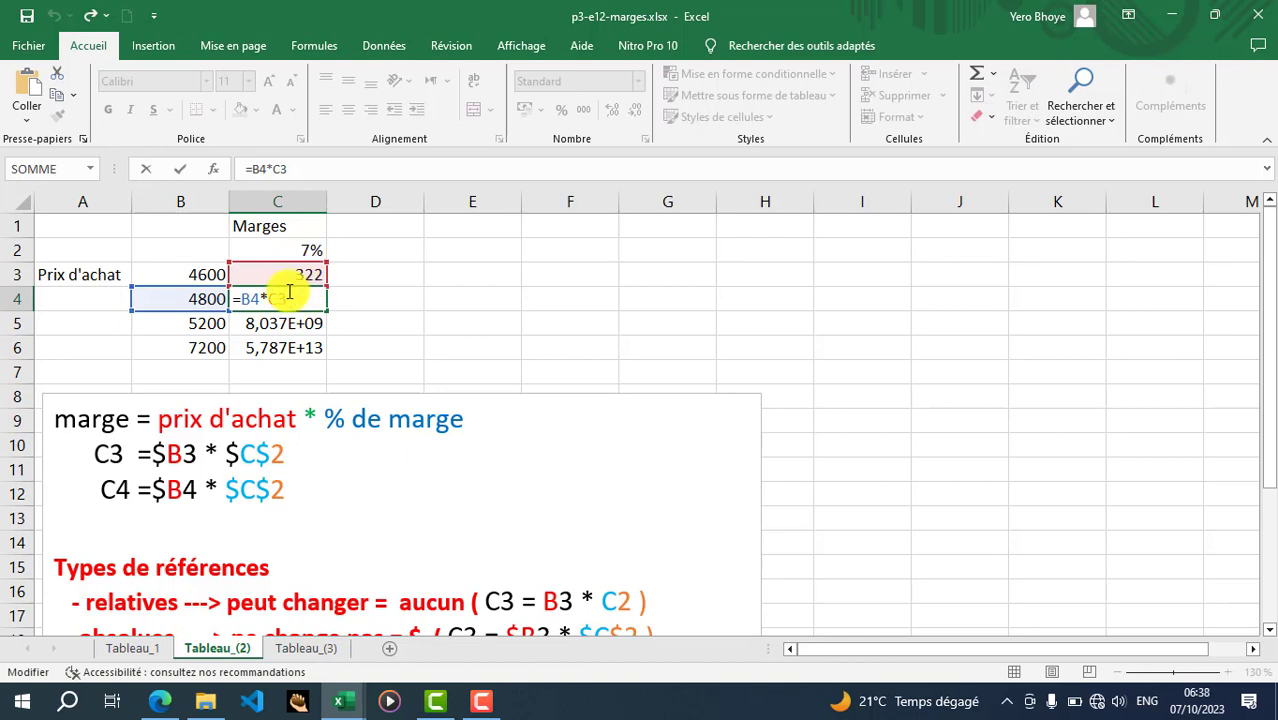
scroll(388, 431, "down", 1)
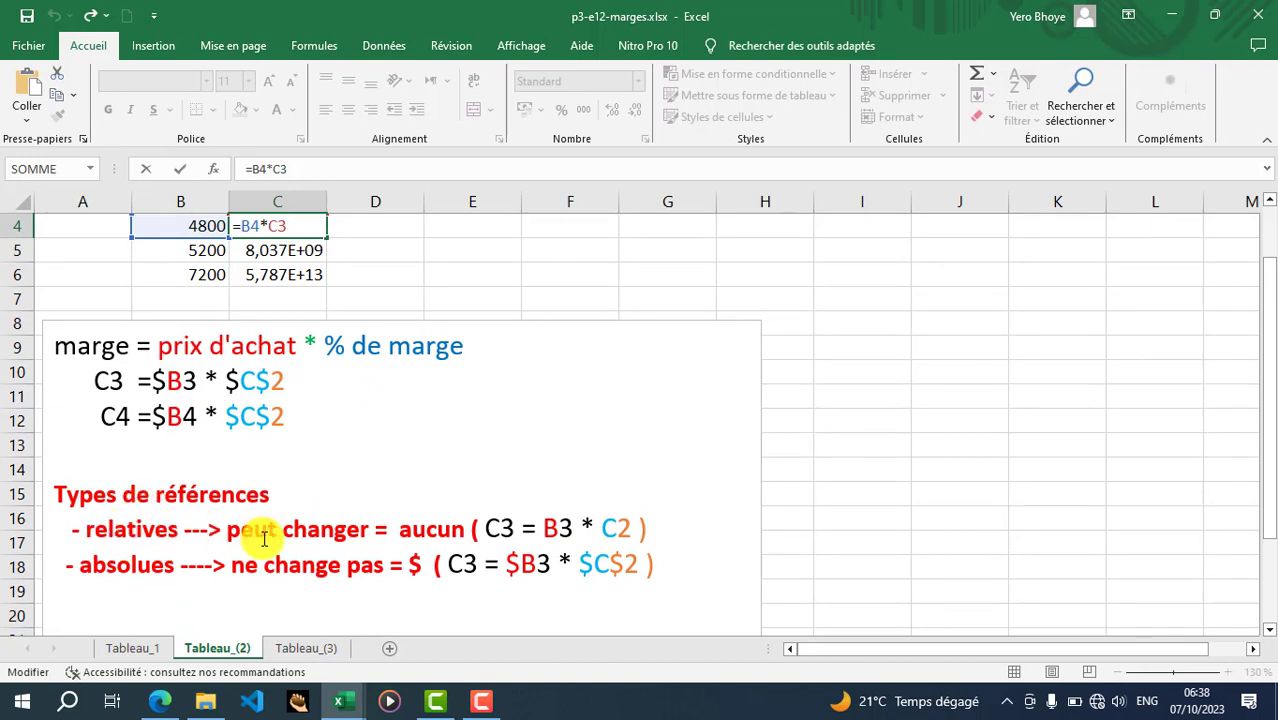
scroll(308, 545, "up", 1)
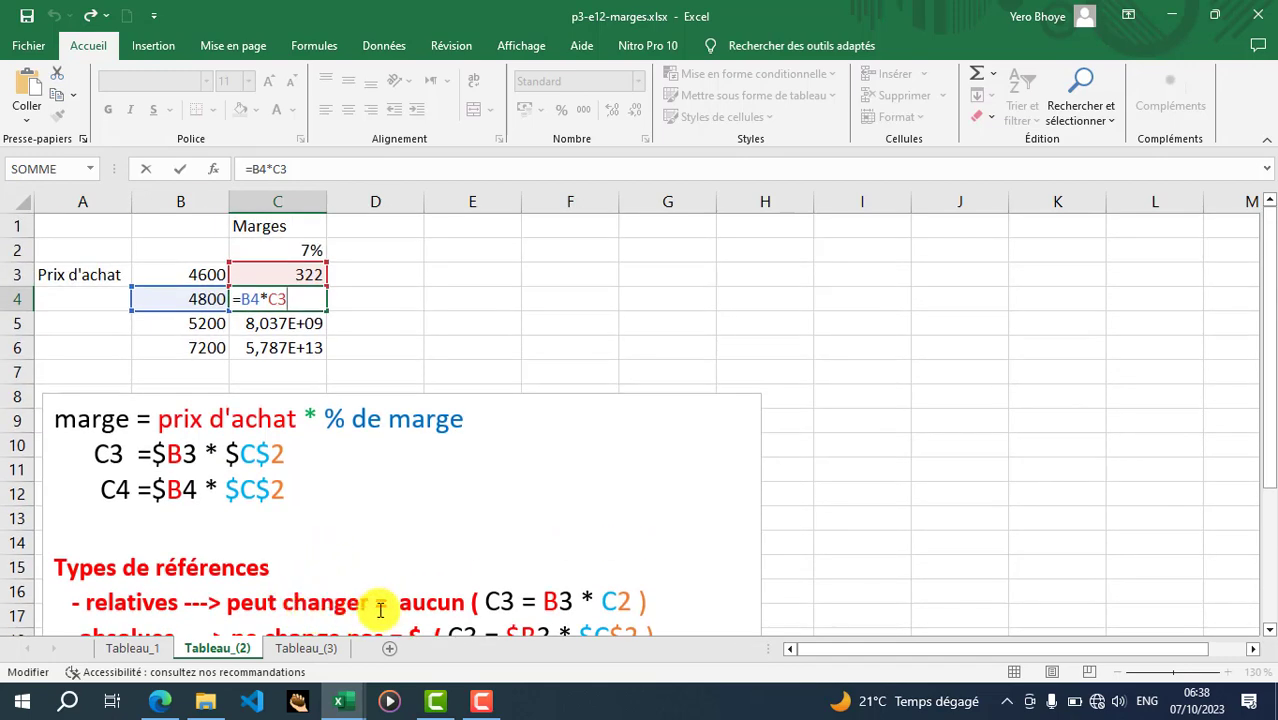
key("Return")
left_click(255, 272)
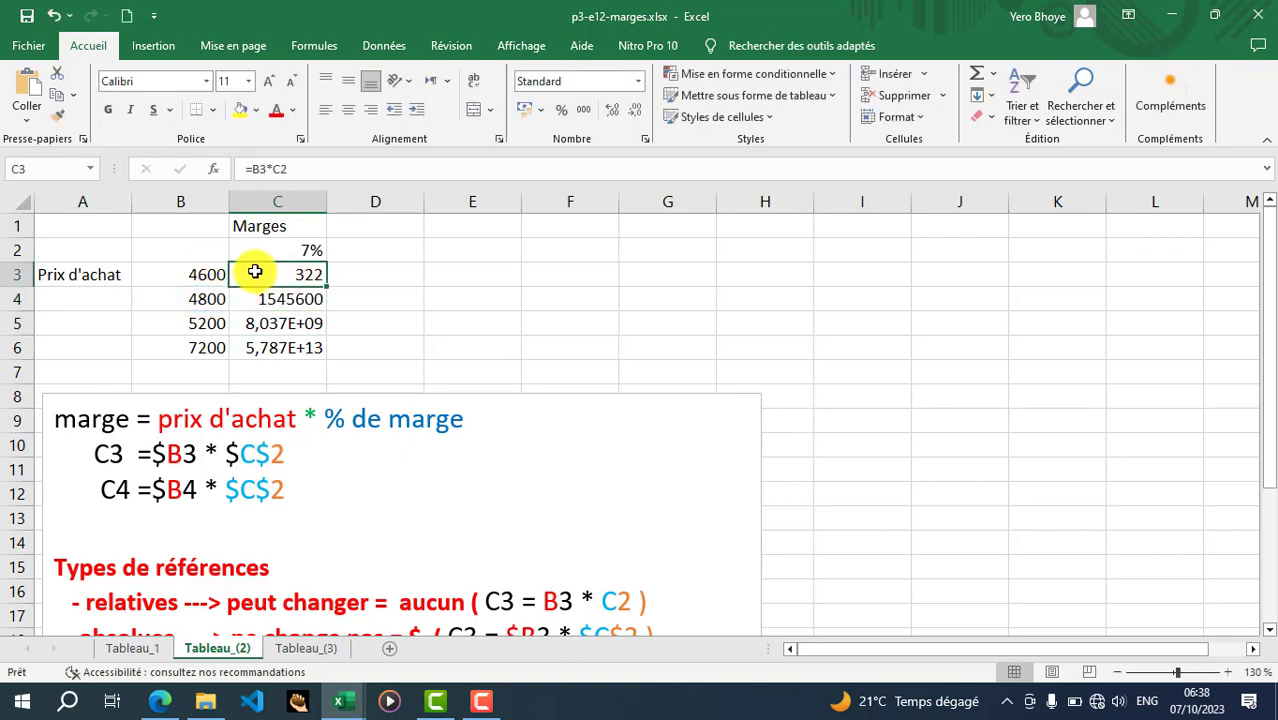
double_click(255, 272)
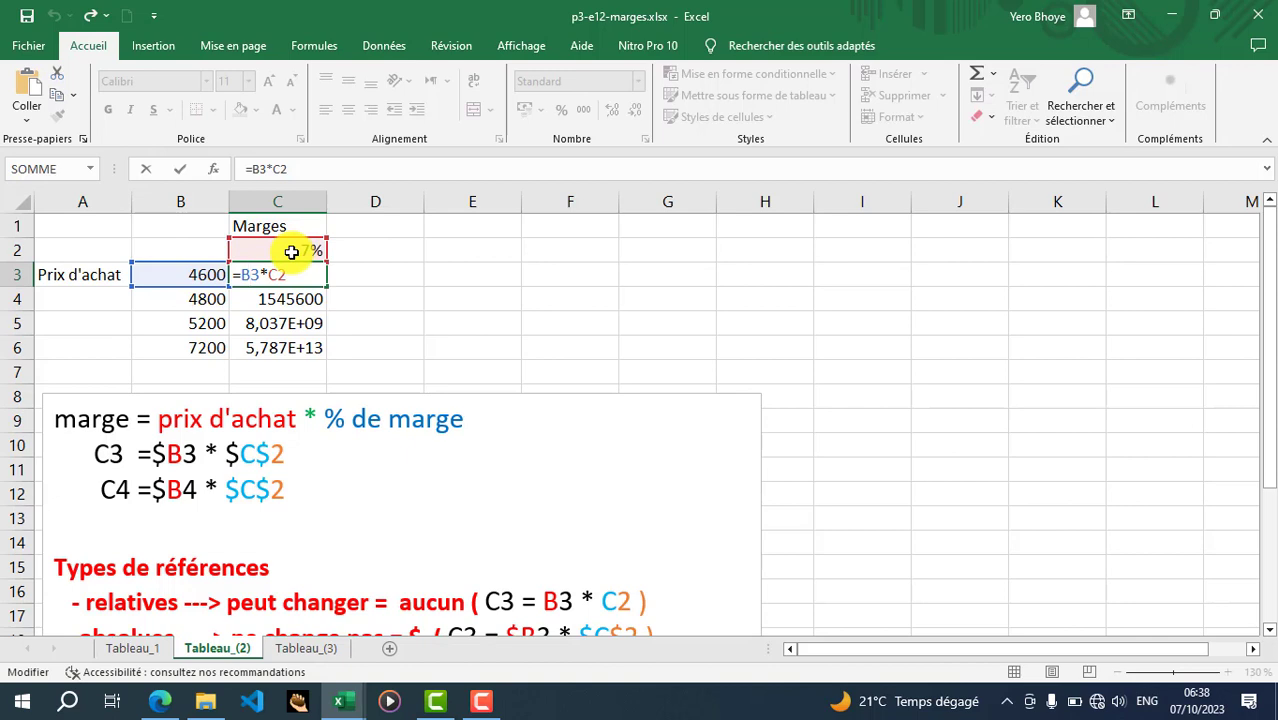
key("Return")
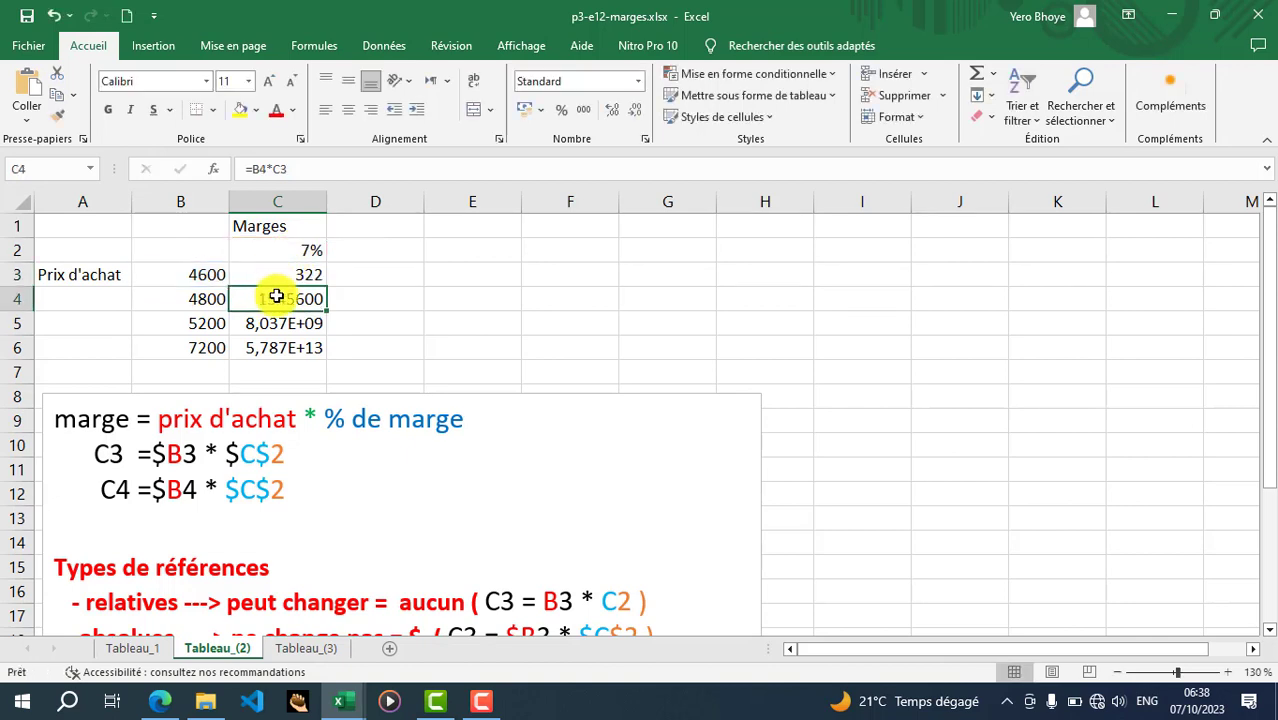
double_click(276, 297)
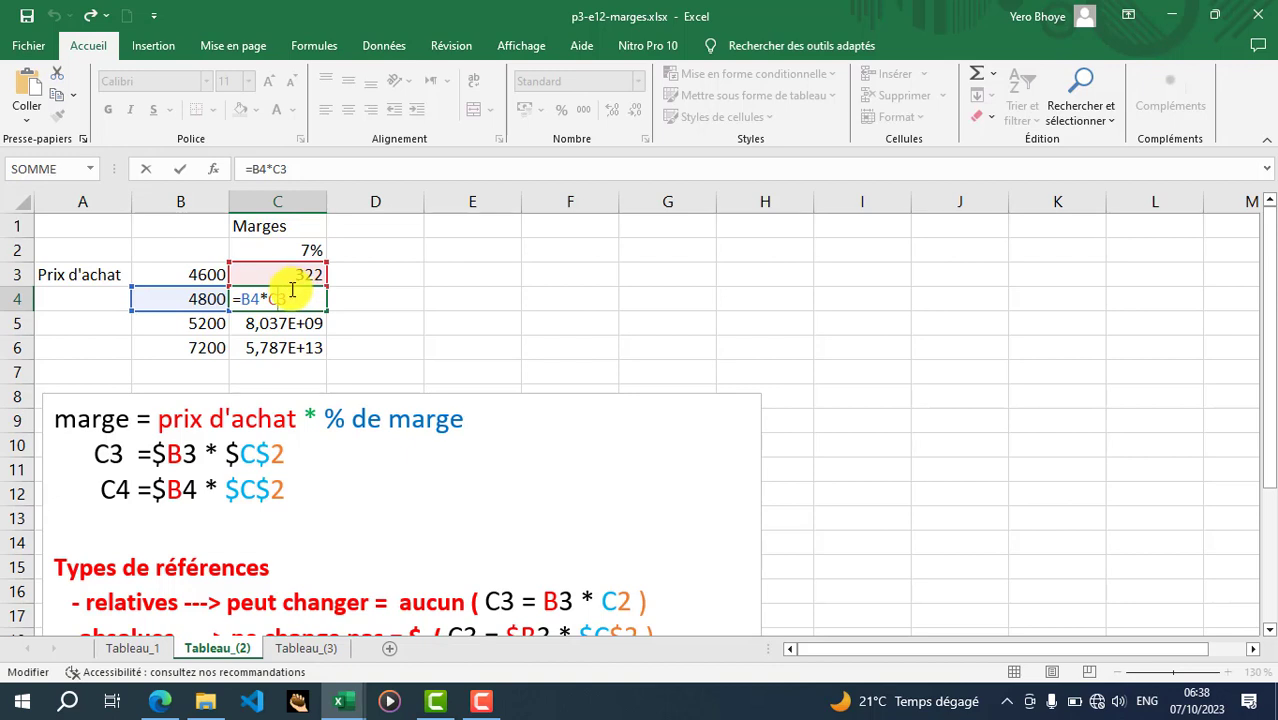
key("Return")
- Clear the trial margin formulas from C3 to C6
left_click_drag(291, 292, 285, 345)
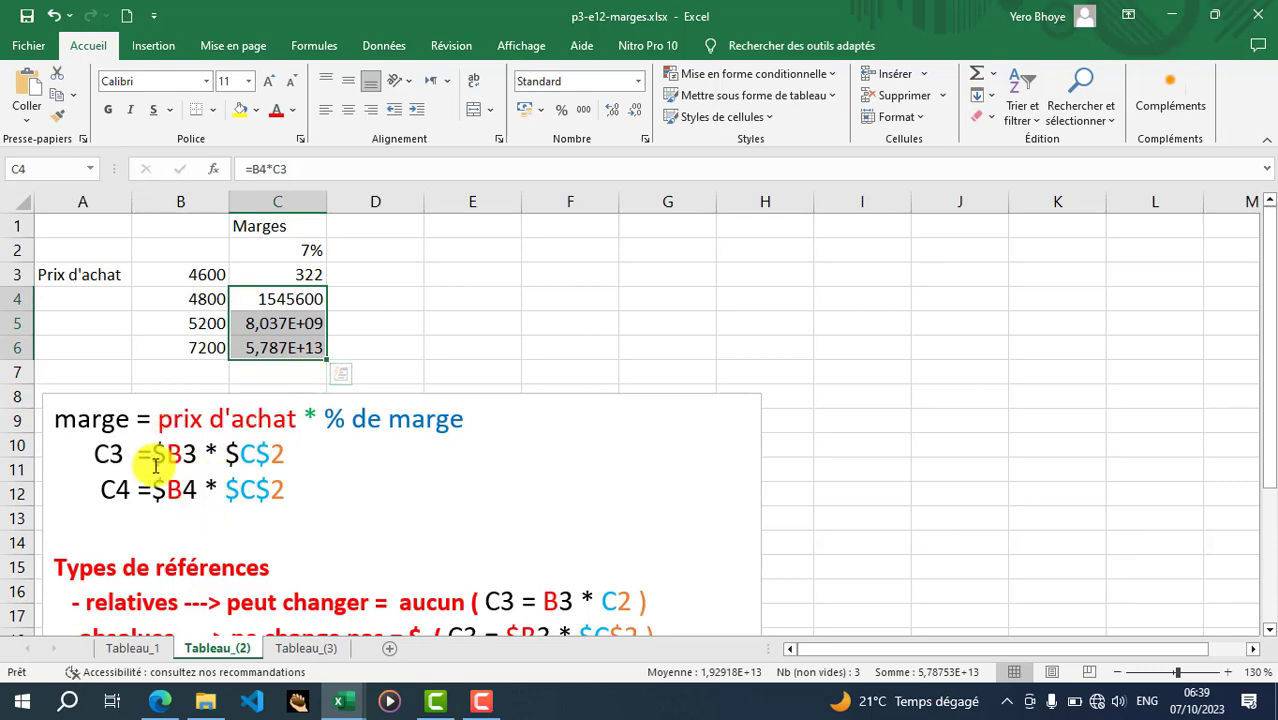
scroll(210, 486, "down", 2)
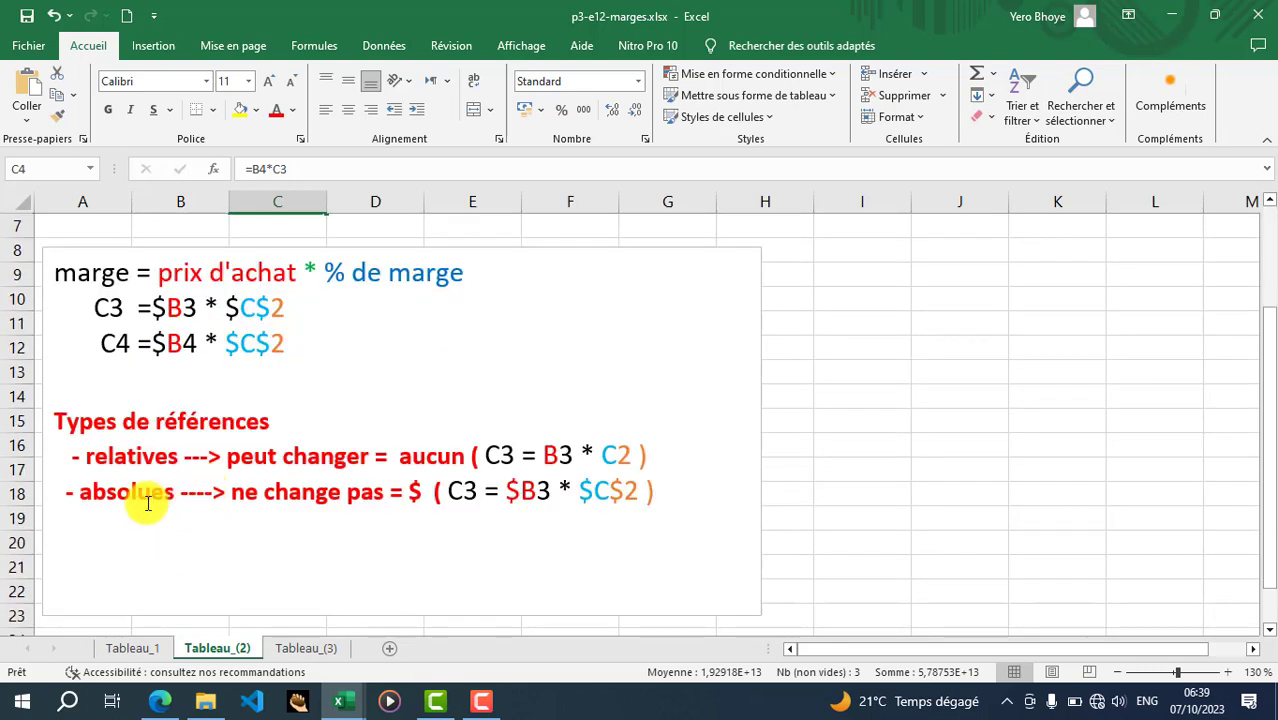
scroll(163, 498, "up", 2)
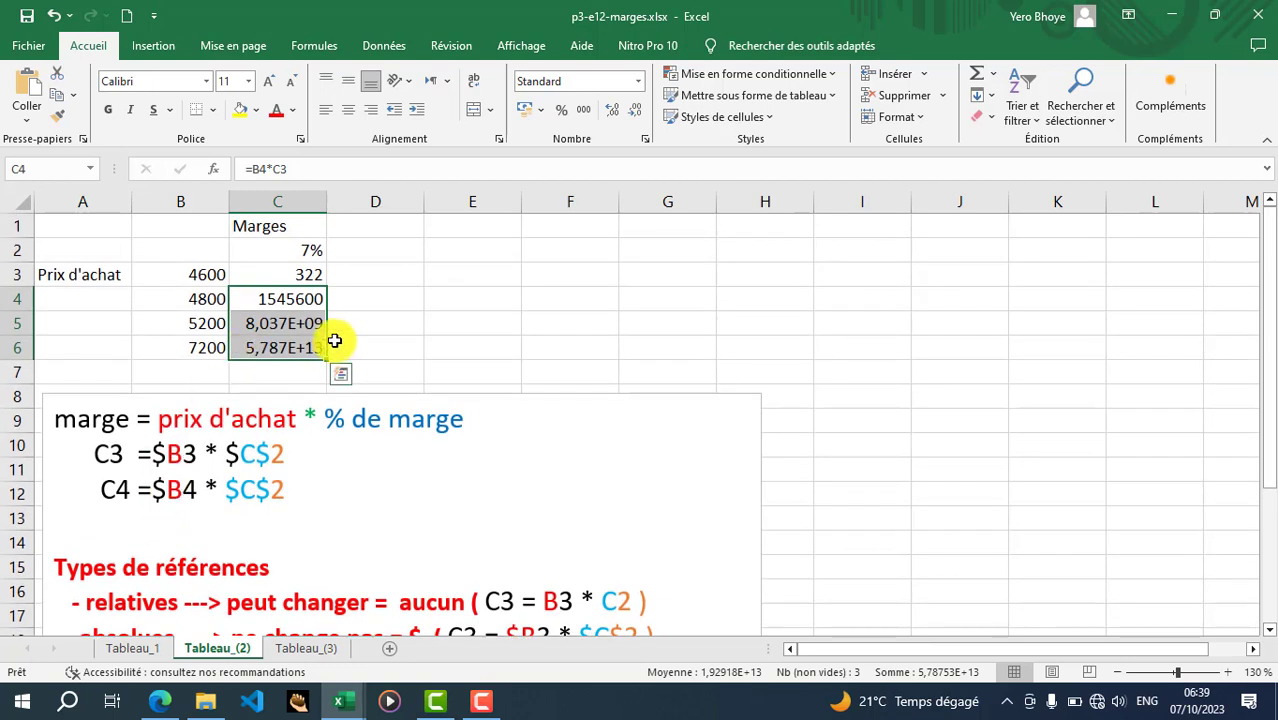
key("Delete")
left_click(311, 276)
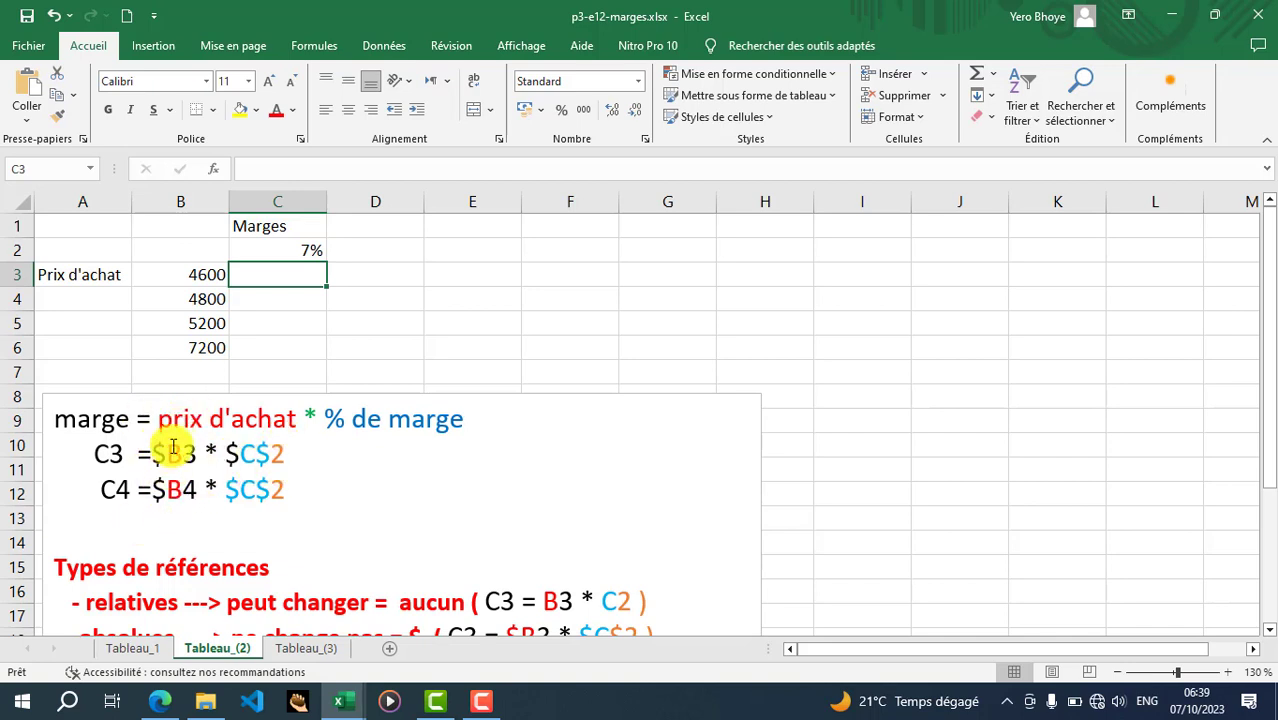
- Review the absolute reference example and the $B3 and $C$2 references in the note's C3 formula
scroll(175, 450, "down", 1)
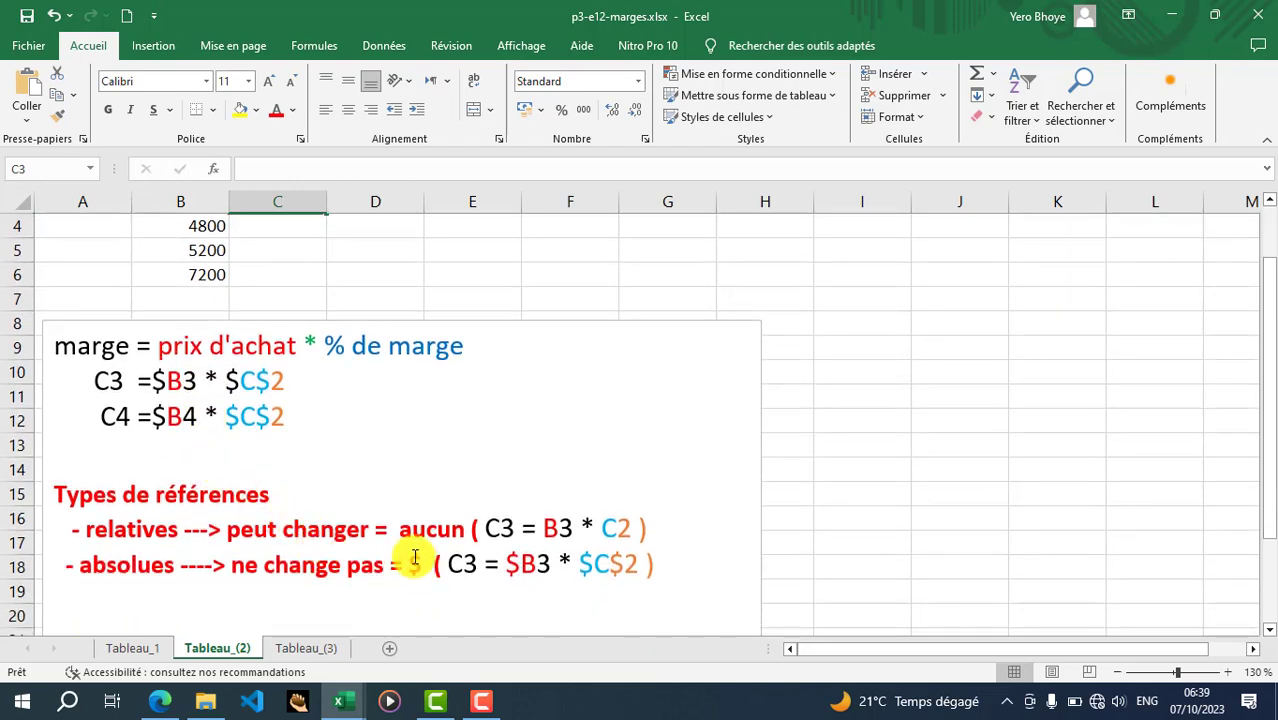
scroll(175, 460, "up", 1)
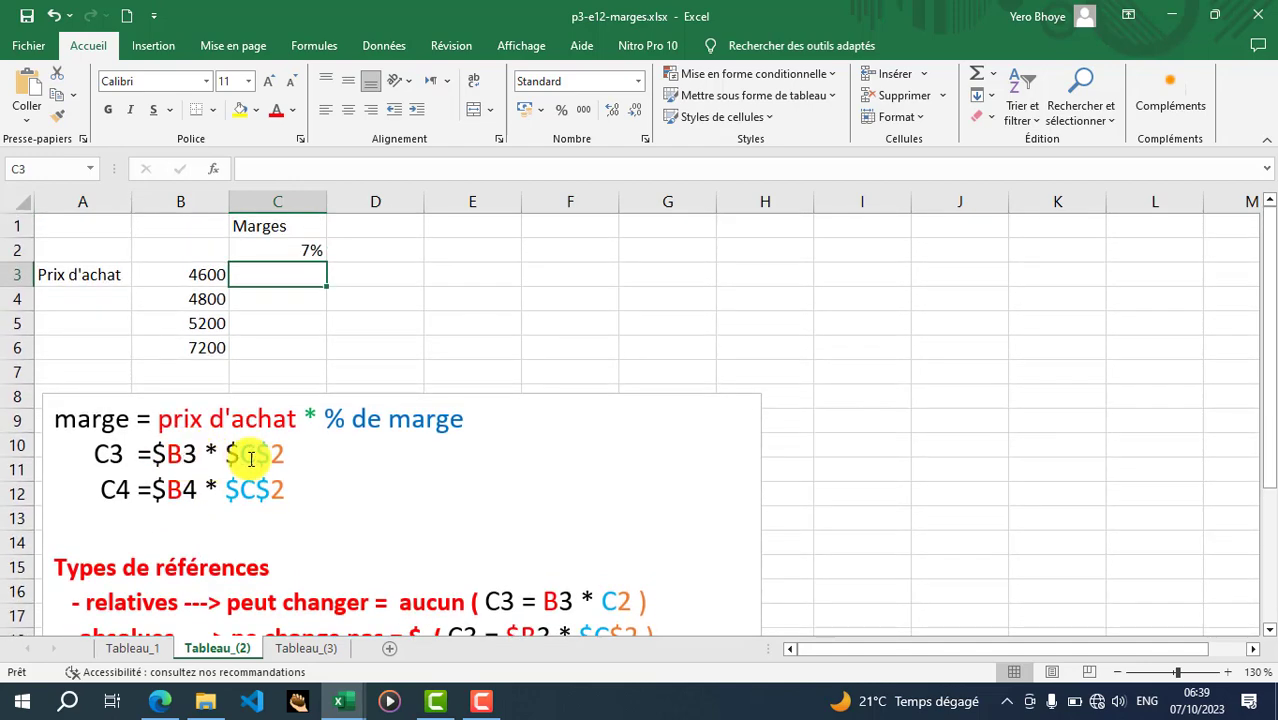
left_click(175, 457)
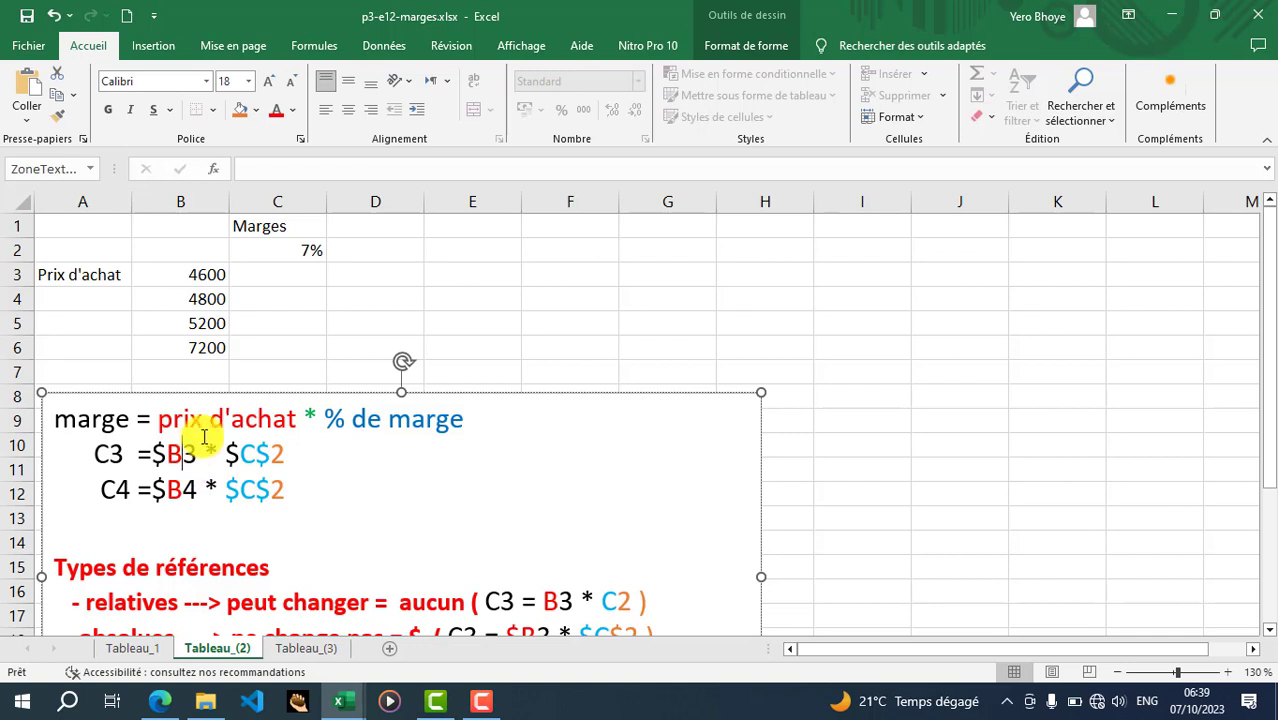
left_click_drag(288, 456, 227, 457)
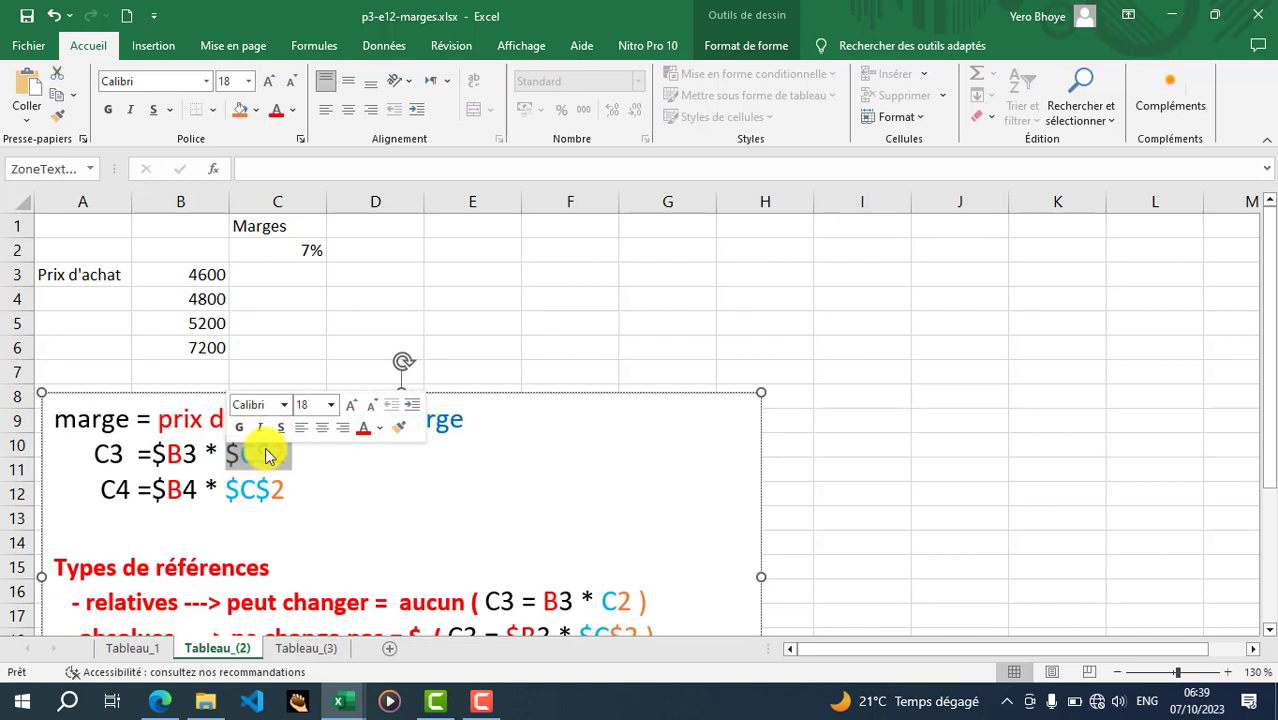
left_click(227, 487)
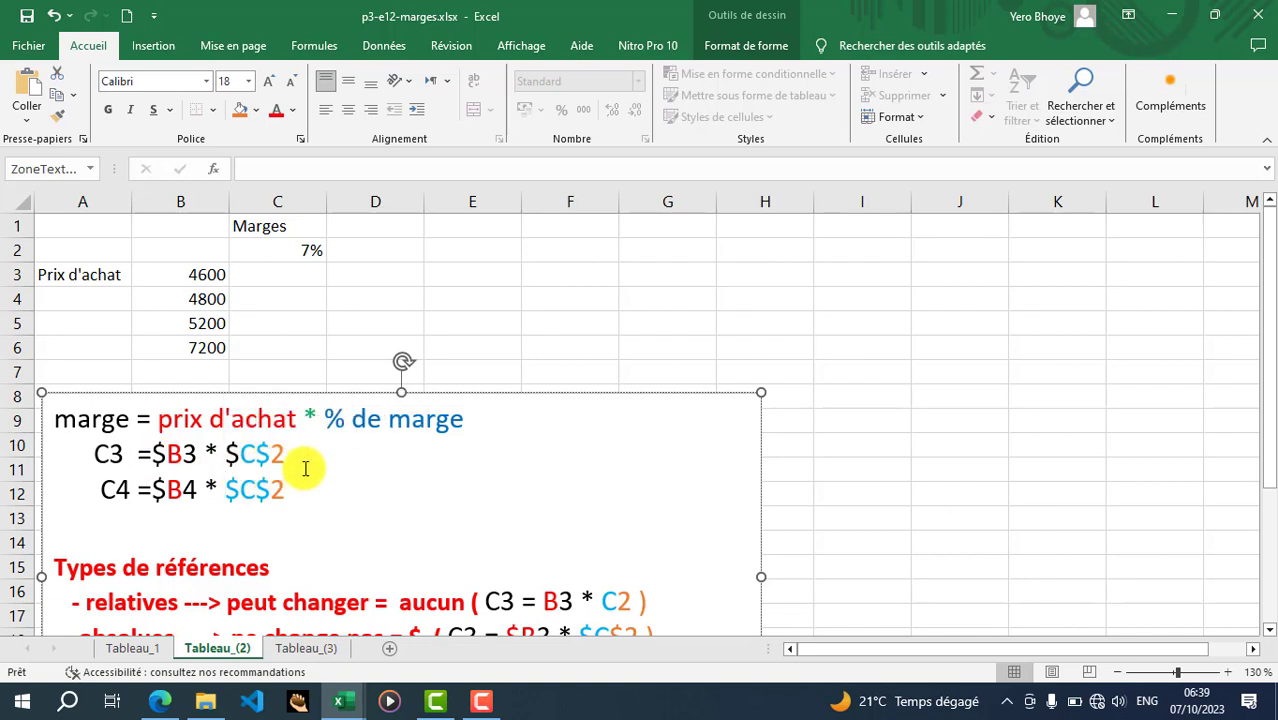
- Enter the margin formula =$B3*$C$2 in cell C3
left_click(296, 274)
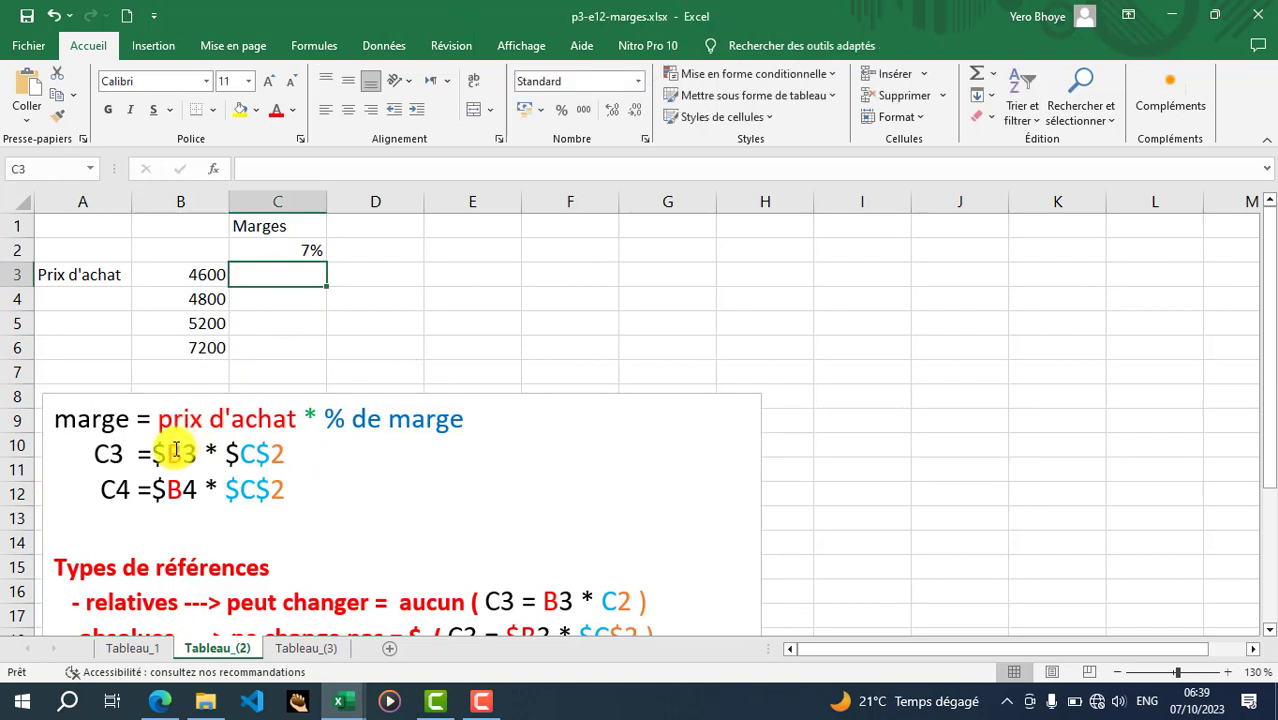
type("=")
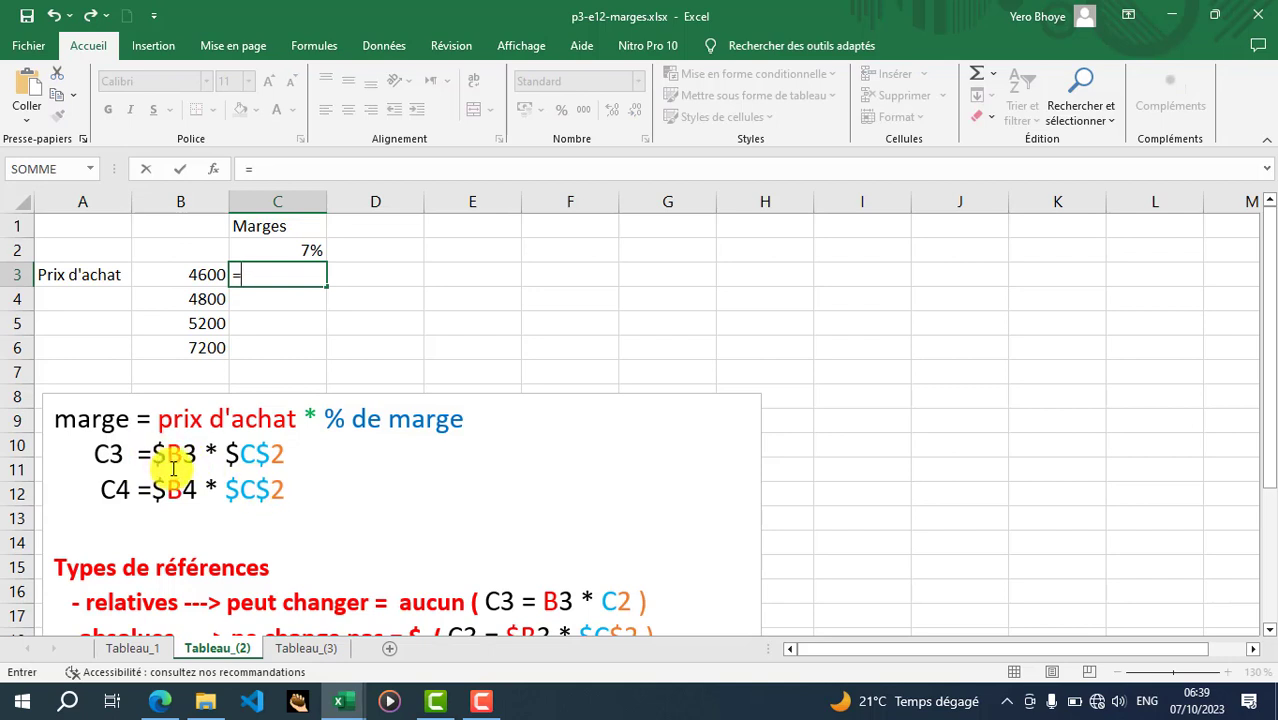
left_click(215, 277)
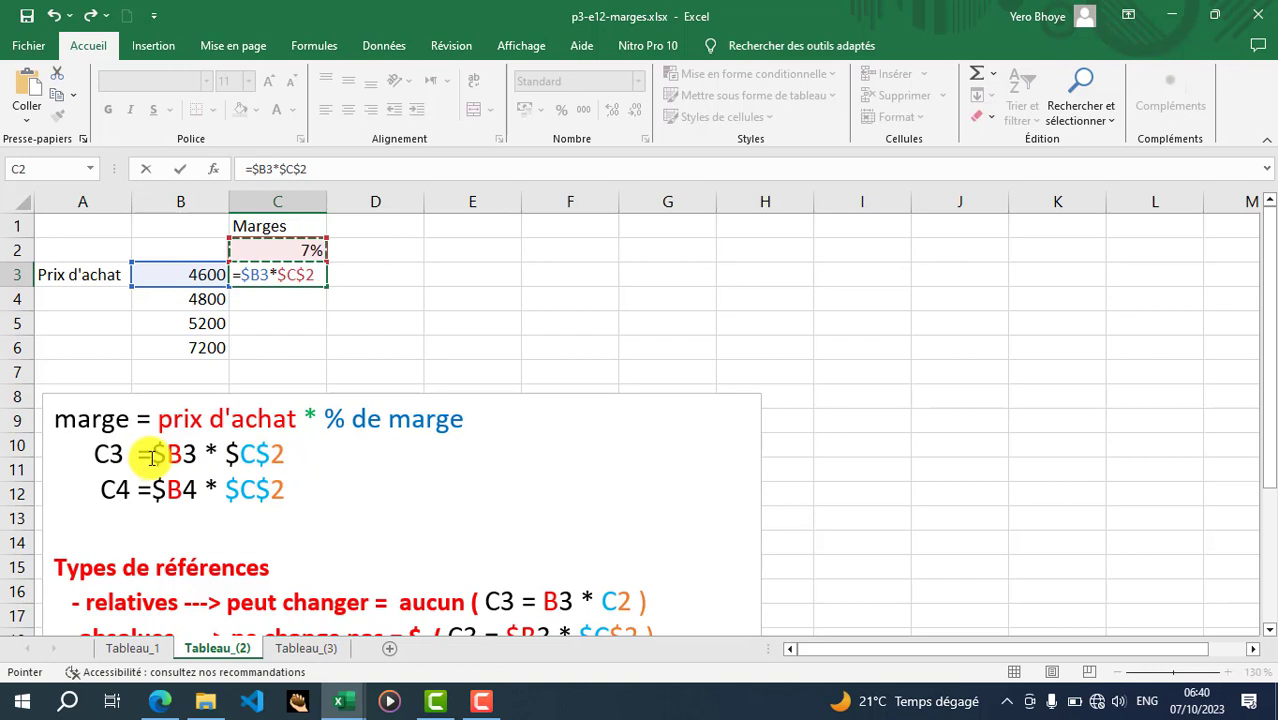
key("Return")
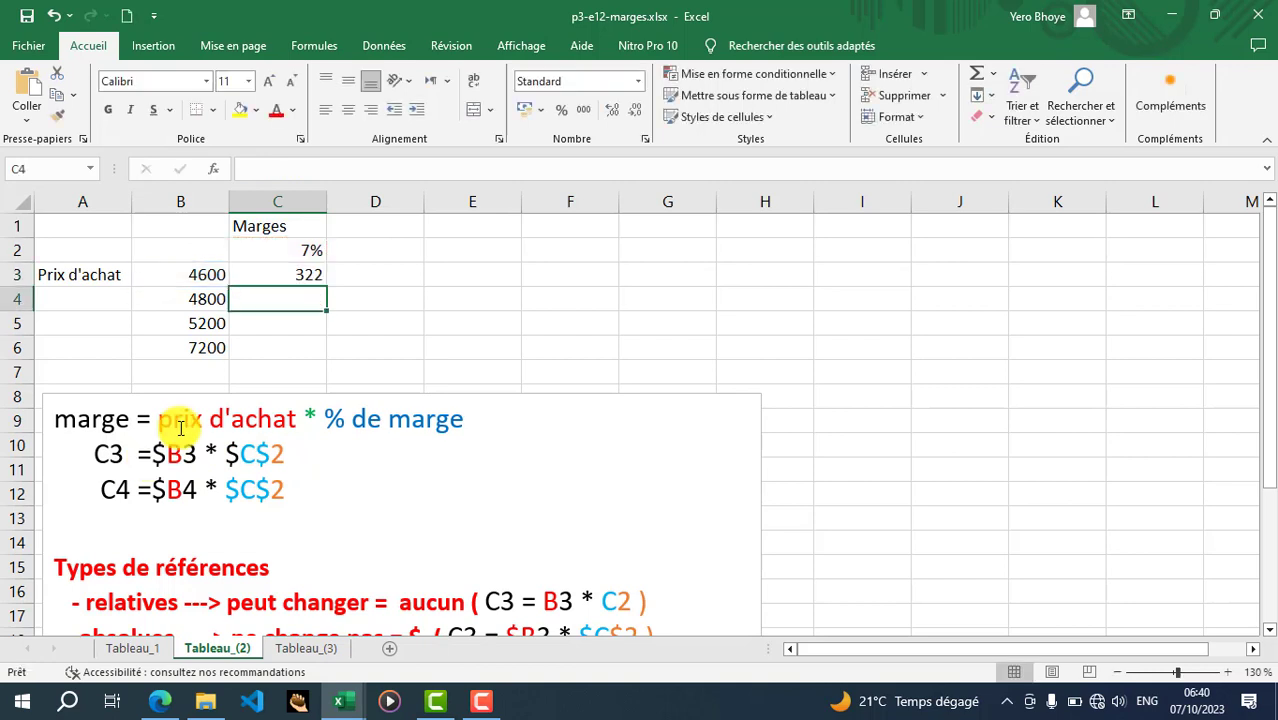
- Copy the C3 margin formula down through C6, and select C4 to check its copied formula
left_click(298, 272)
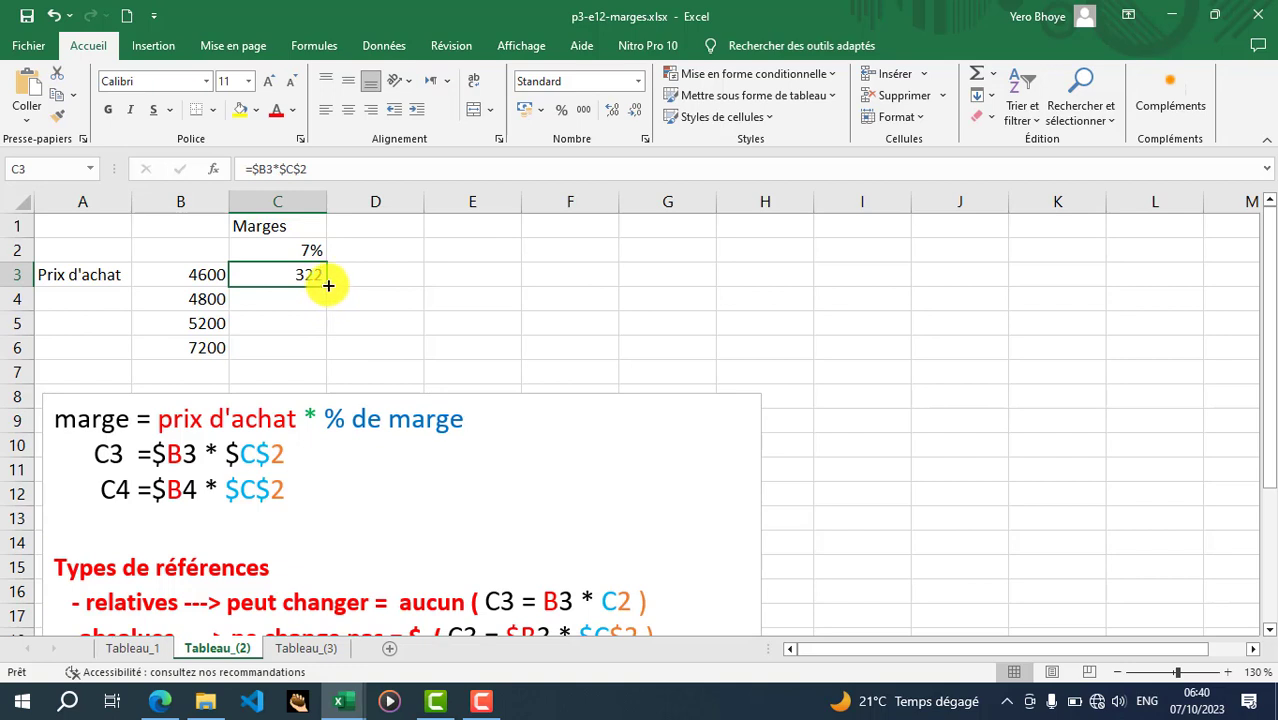
left_click_drag(328, 286, 328, 351)
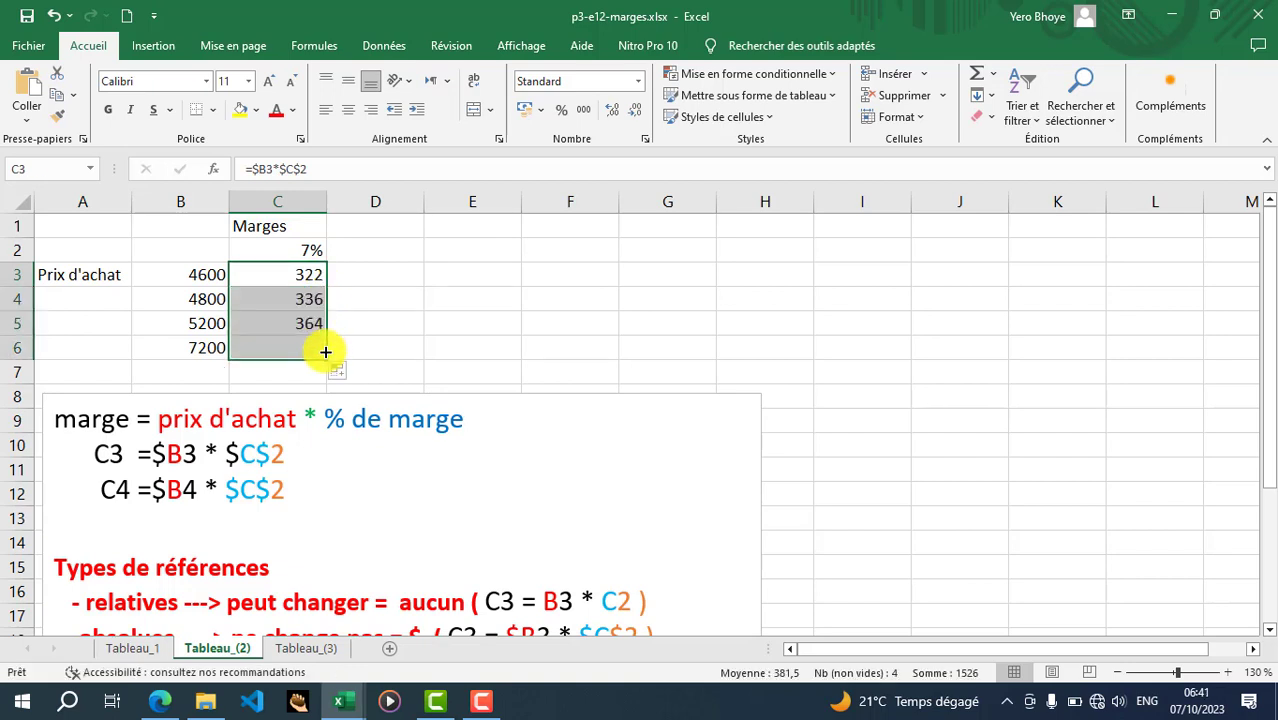
left_click(388, 320)
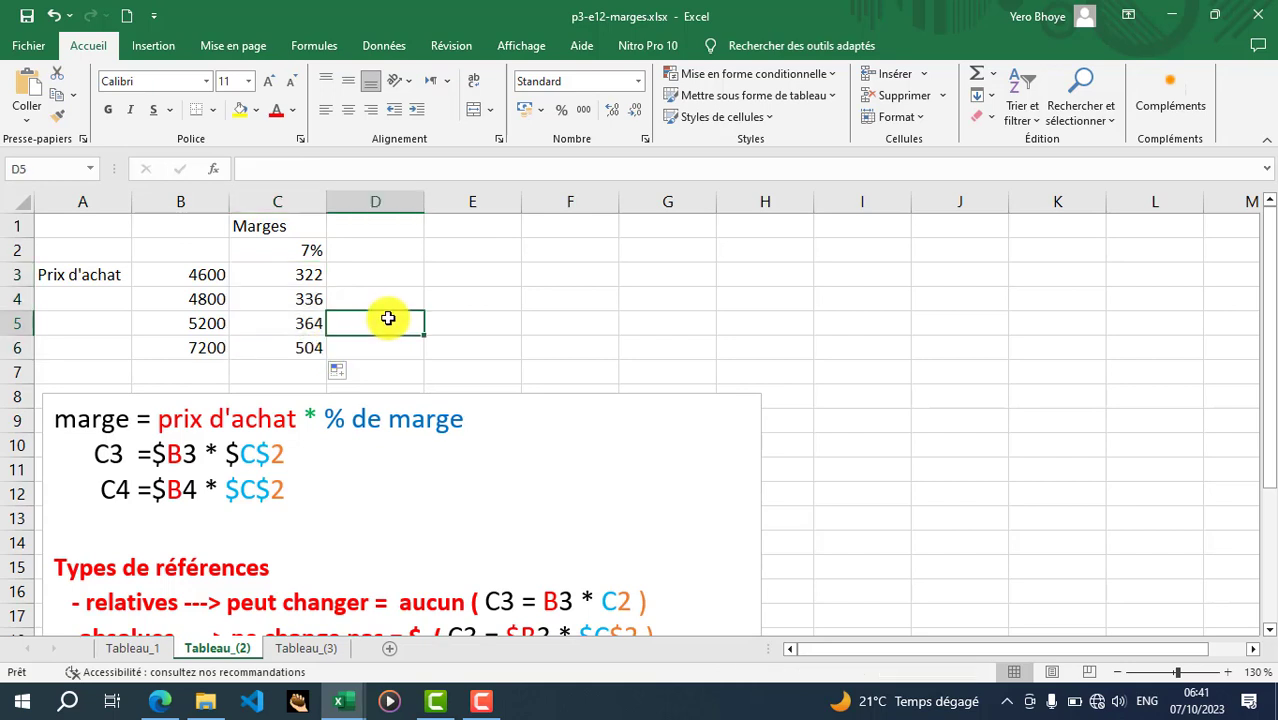
left_click(303, 302)
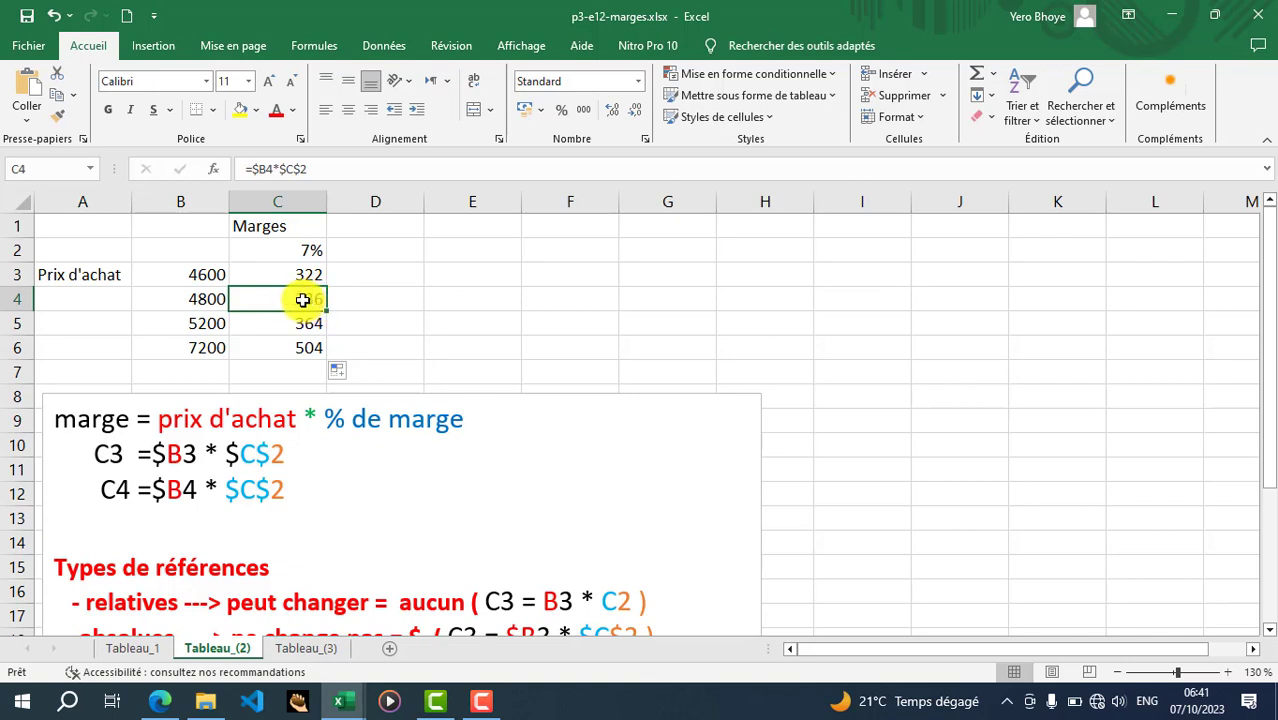
- Inspect the copied margin formula in C4 and the cells it references
double_click(303, 300)
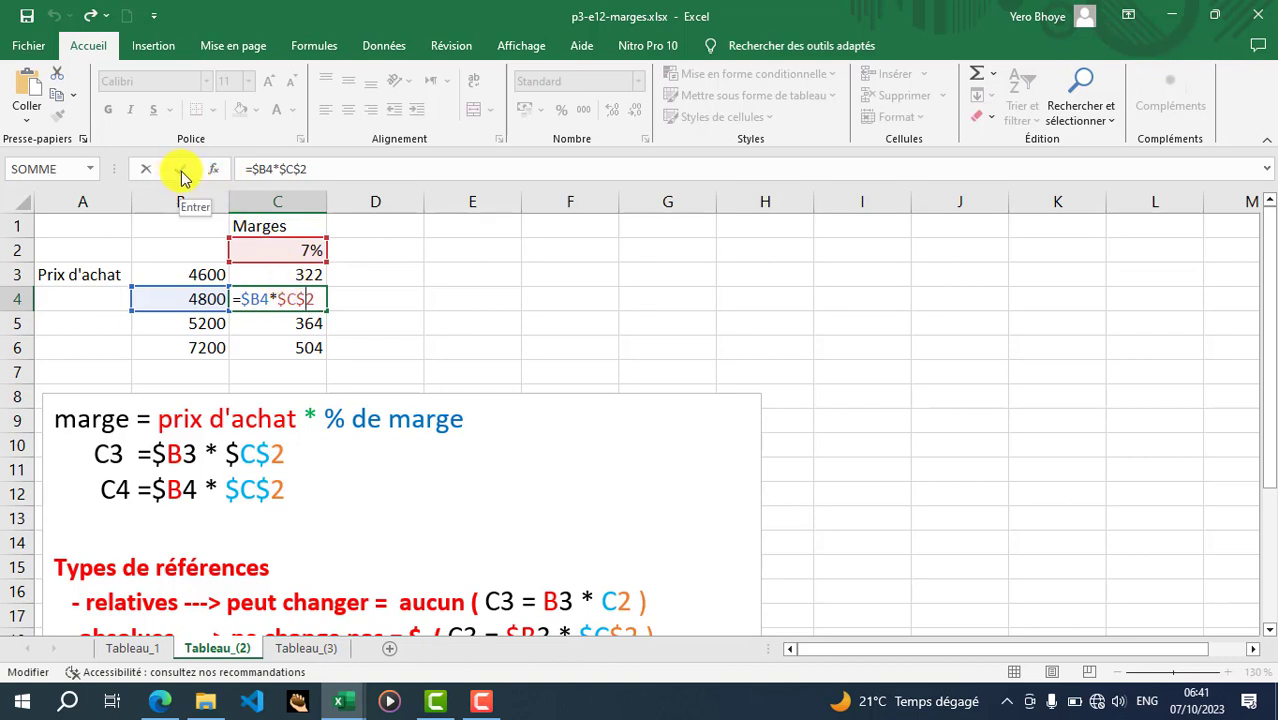
key("Return")
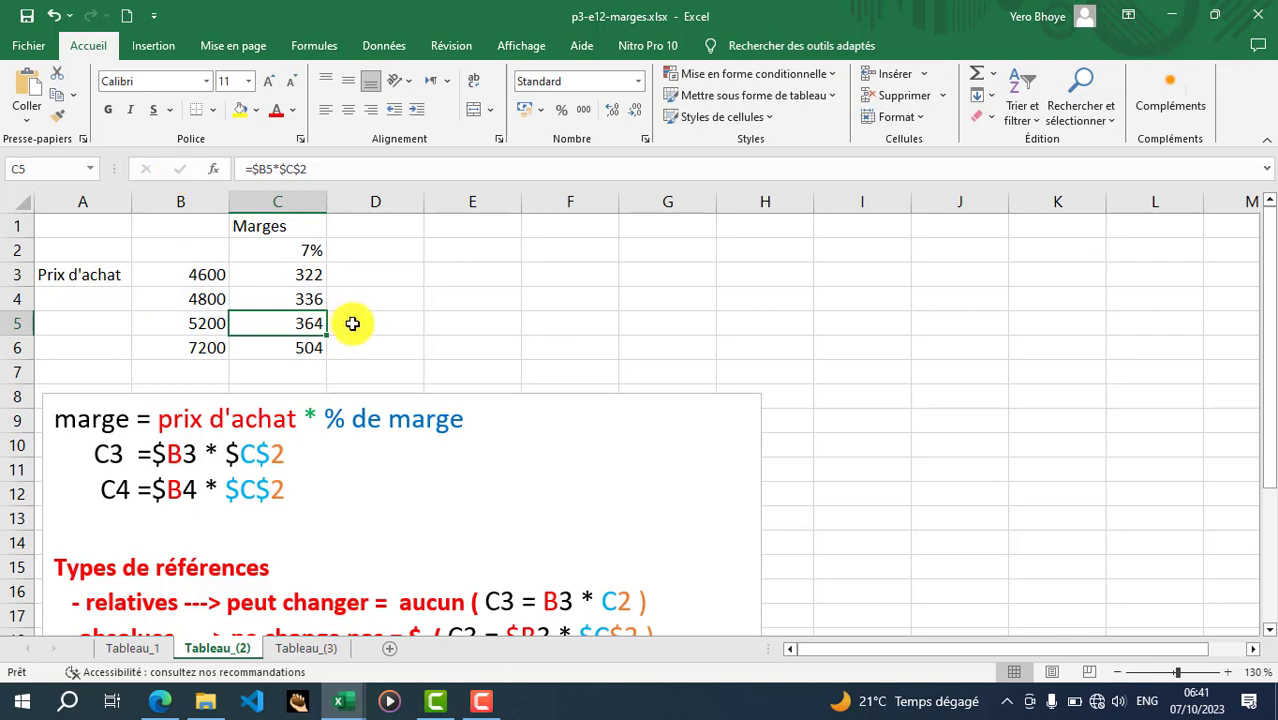
double_click(287, 293)
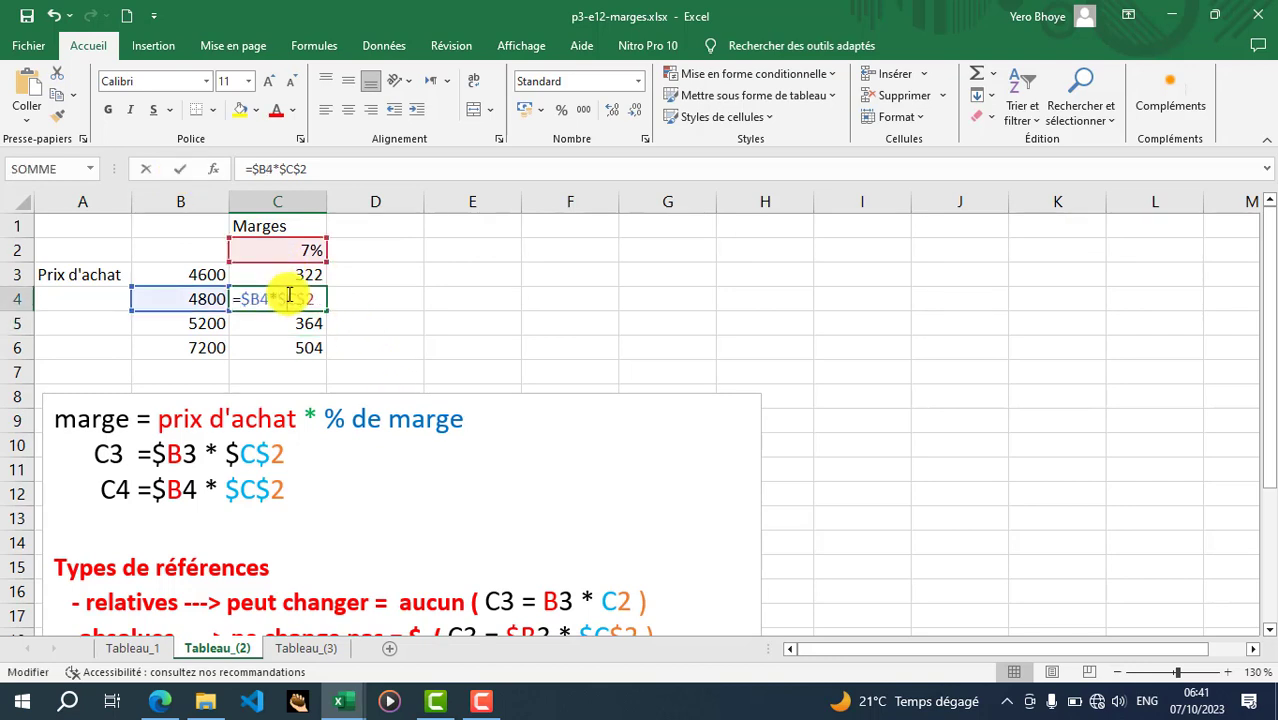
left_click(388, 340)
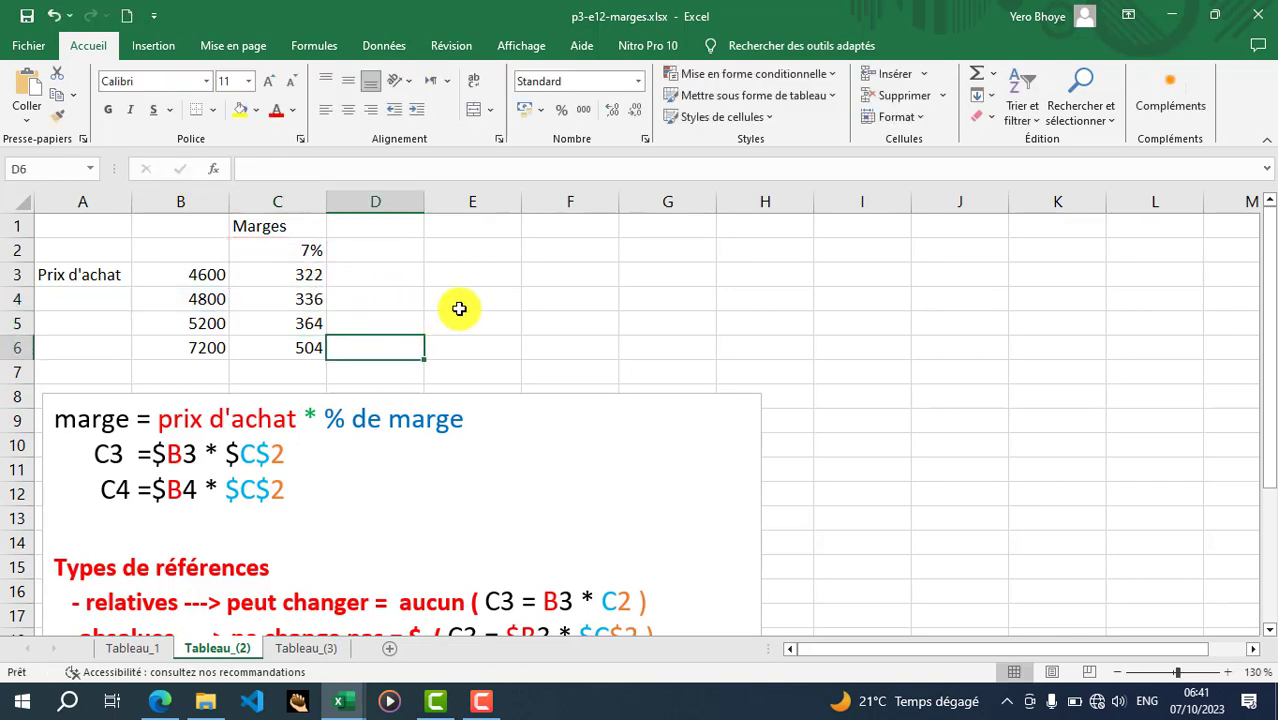
left_click(488, 304)
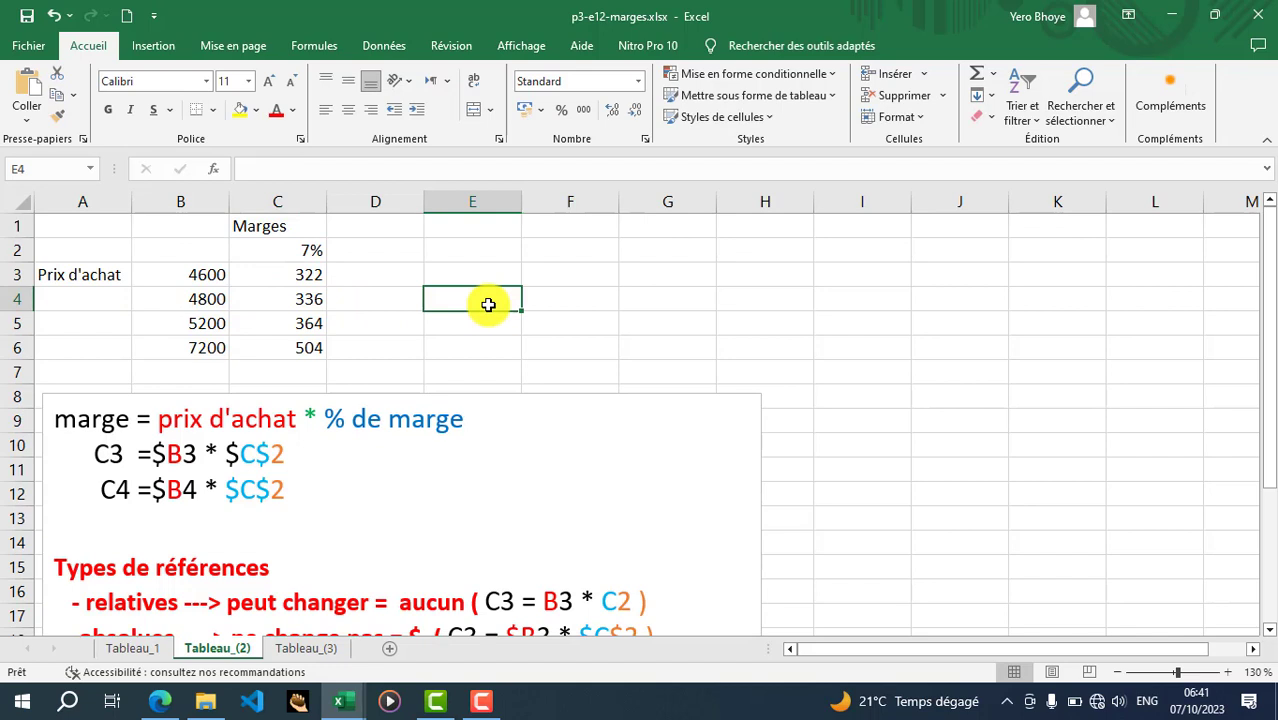
double_click(314, 301)
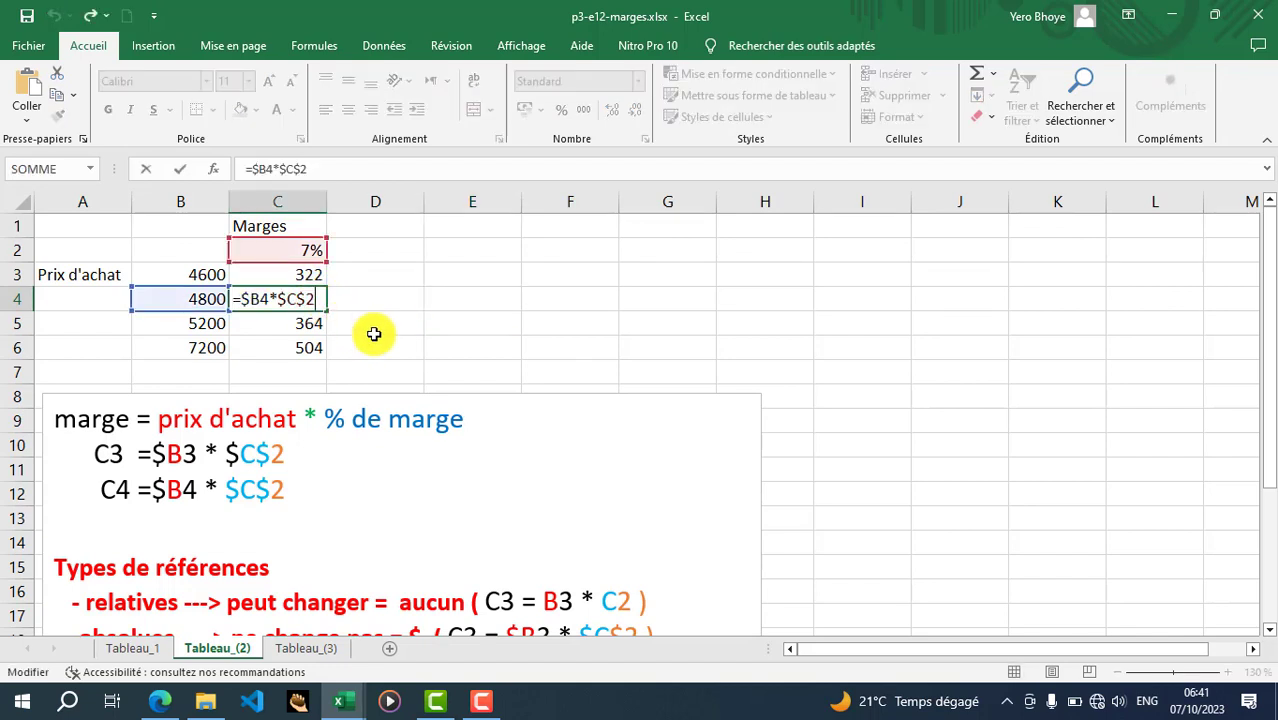
left_click(368, 330)
left_click(304, 297)
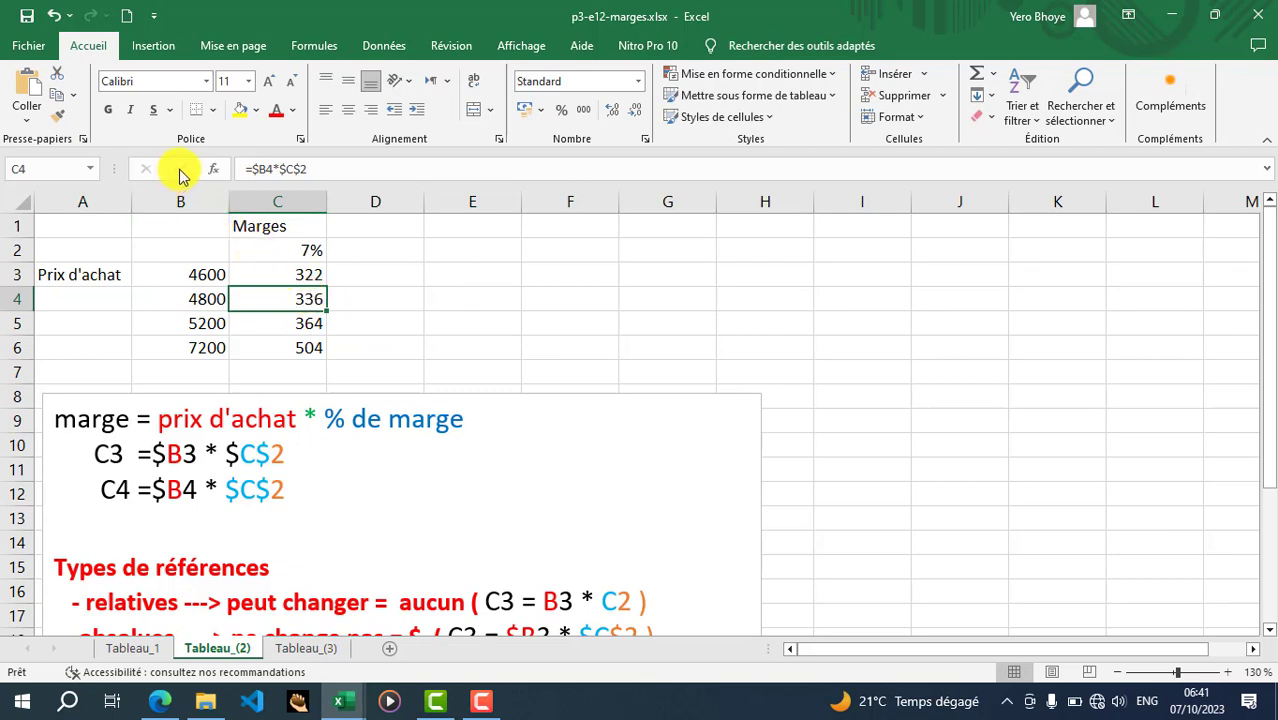
- Compare C4's formula with the note's C4 example and its definitions of relative and absolute references
double_click(305, 301)
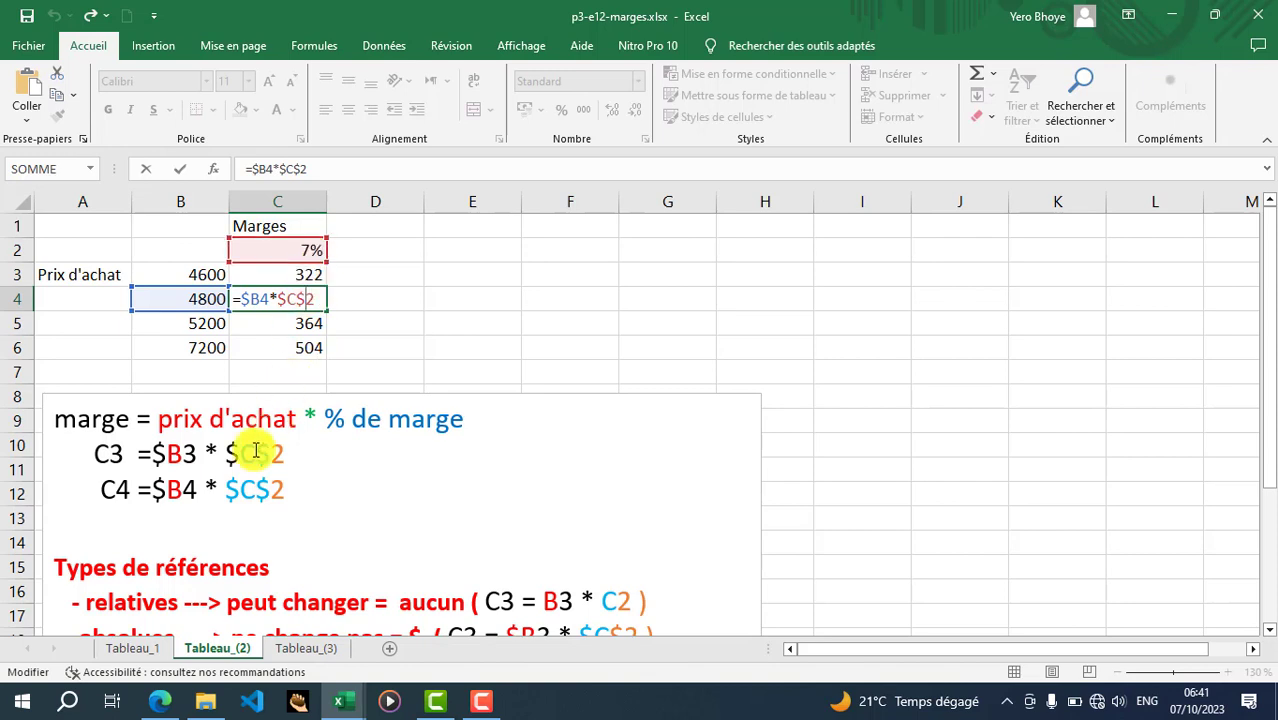
scroll(287, 465, "down", 2)
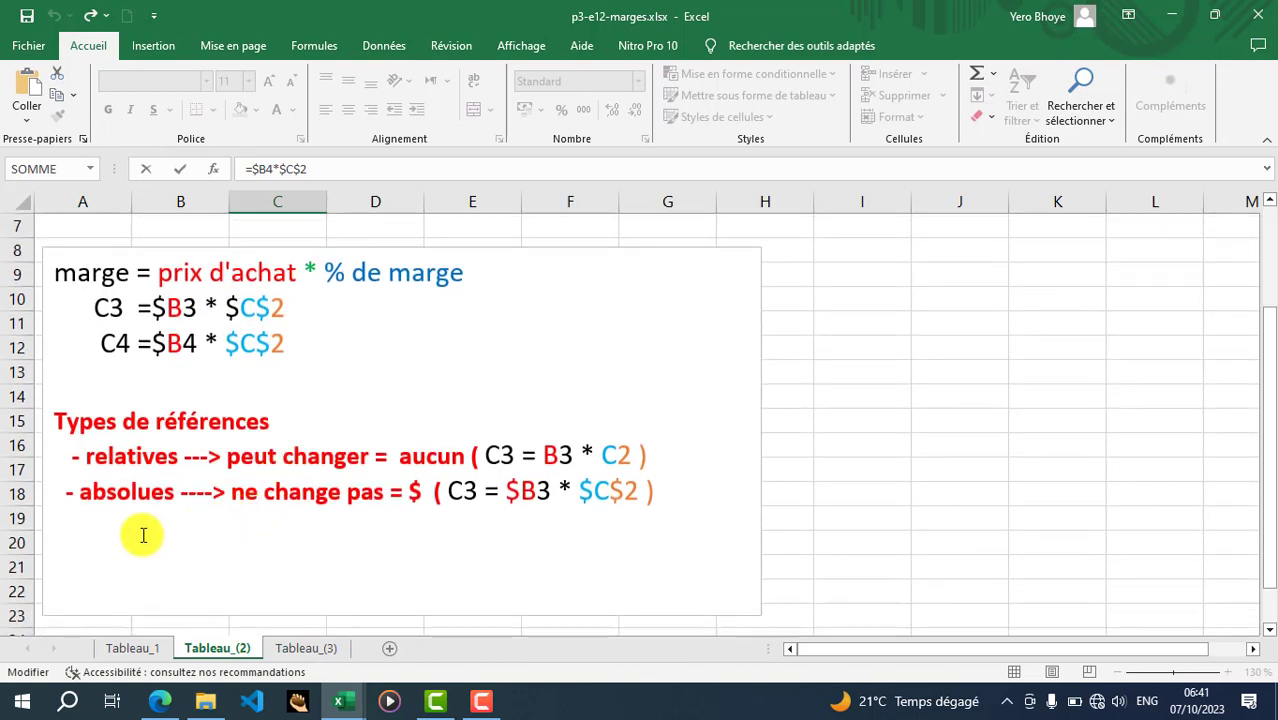
scroll(135, 490, "up", 2)
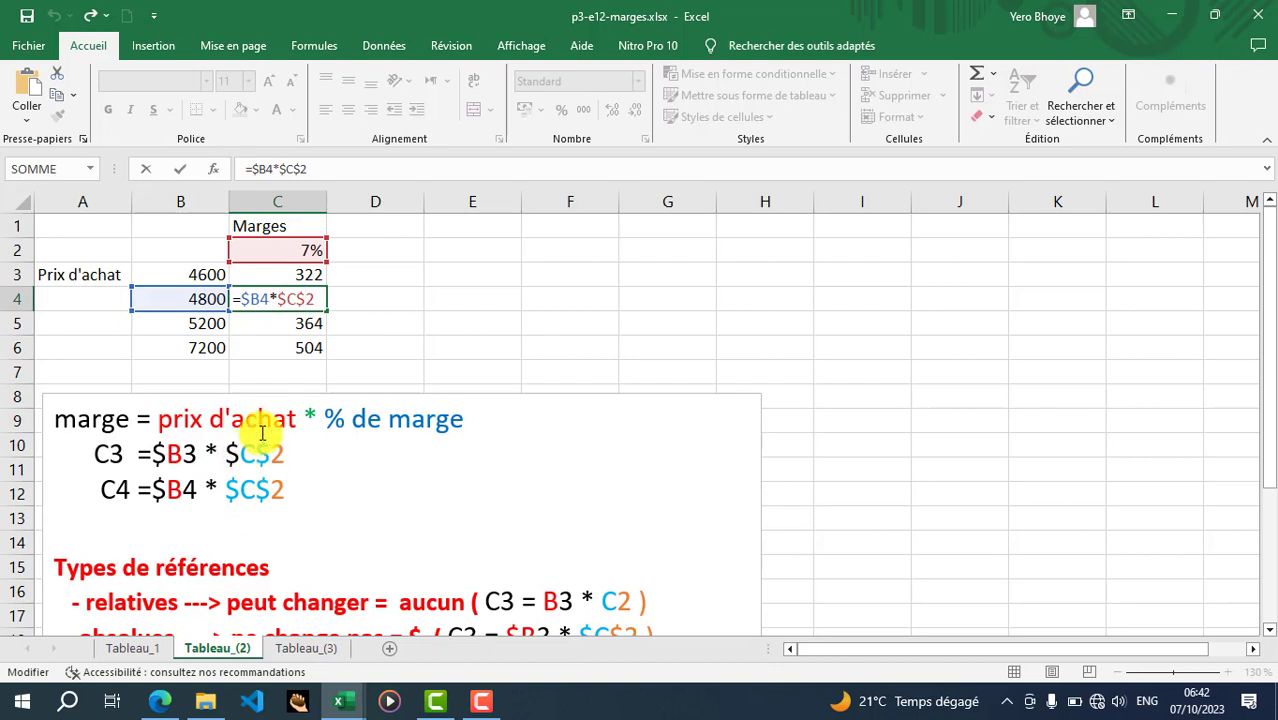
key("Return")
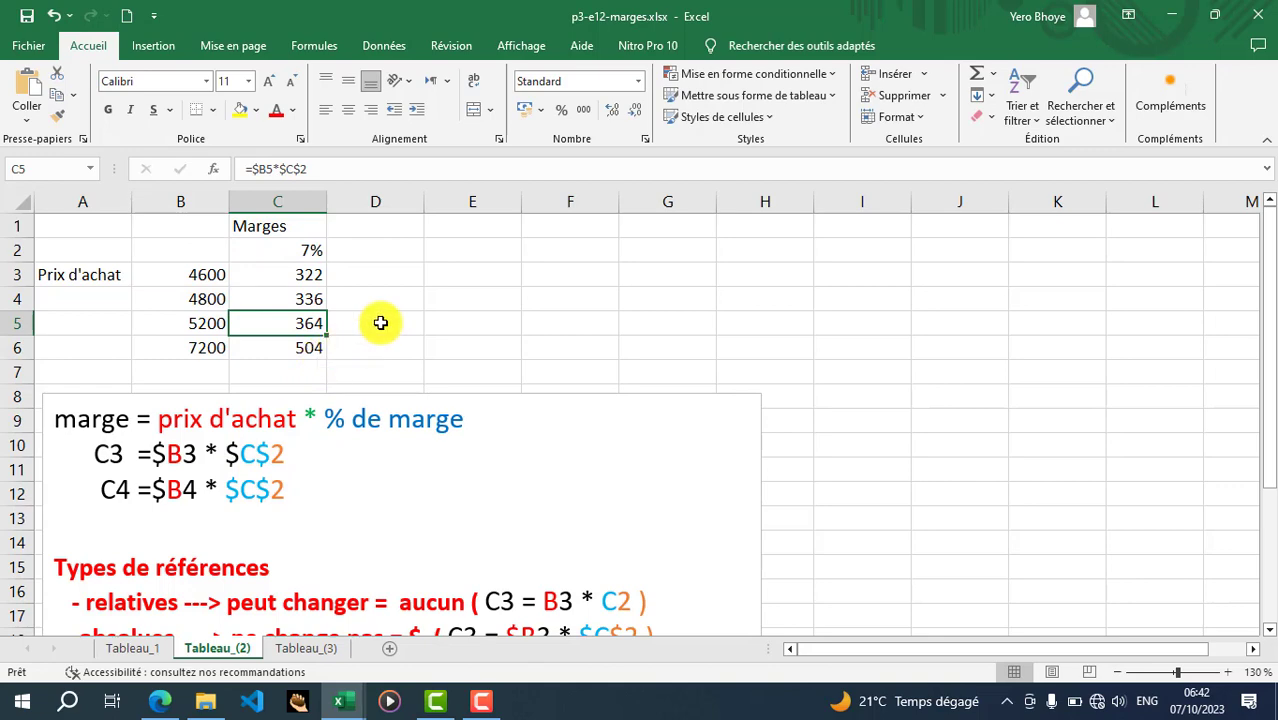
- Consult the exercise PDF's instructions for sheet 3 and table 3, and reread the reference types in the workbook note
key("alt+Tab")
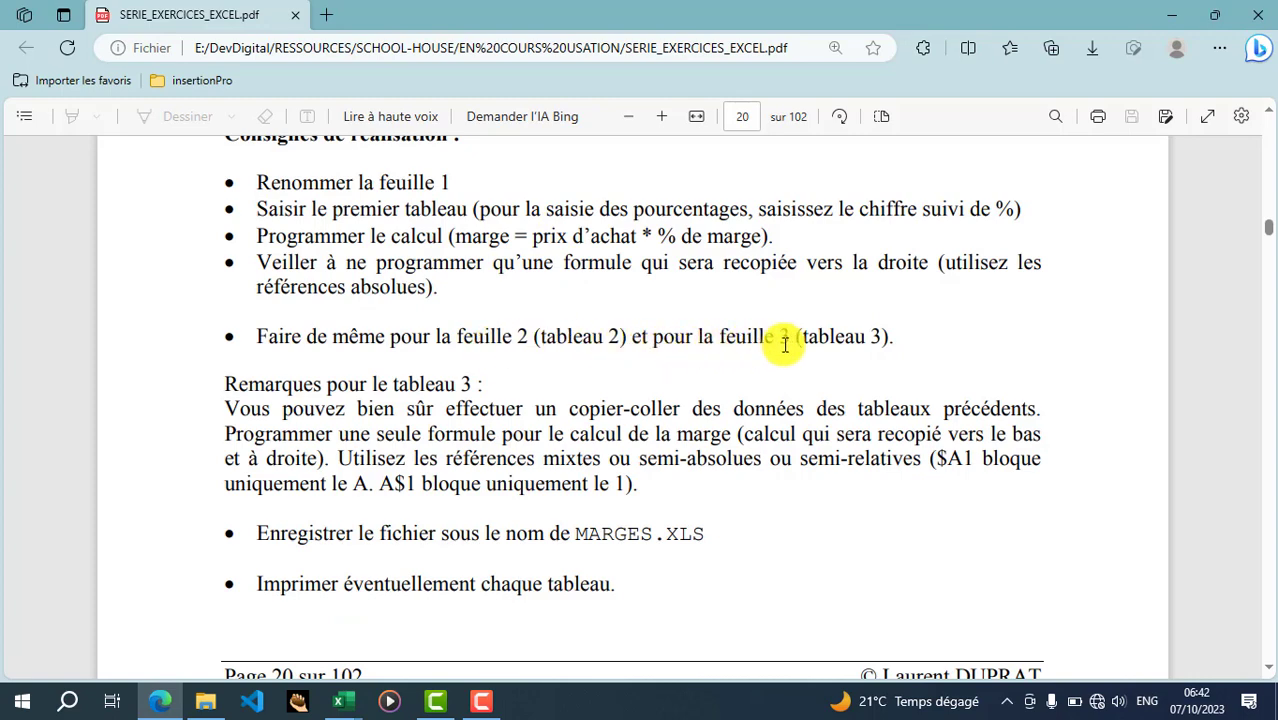
key("alt+Tab")
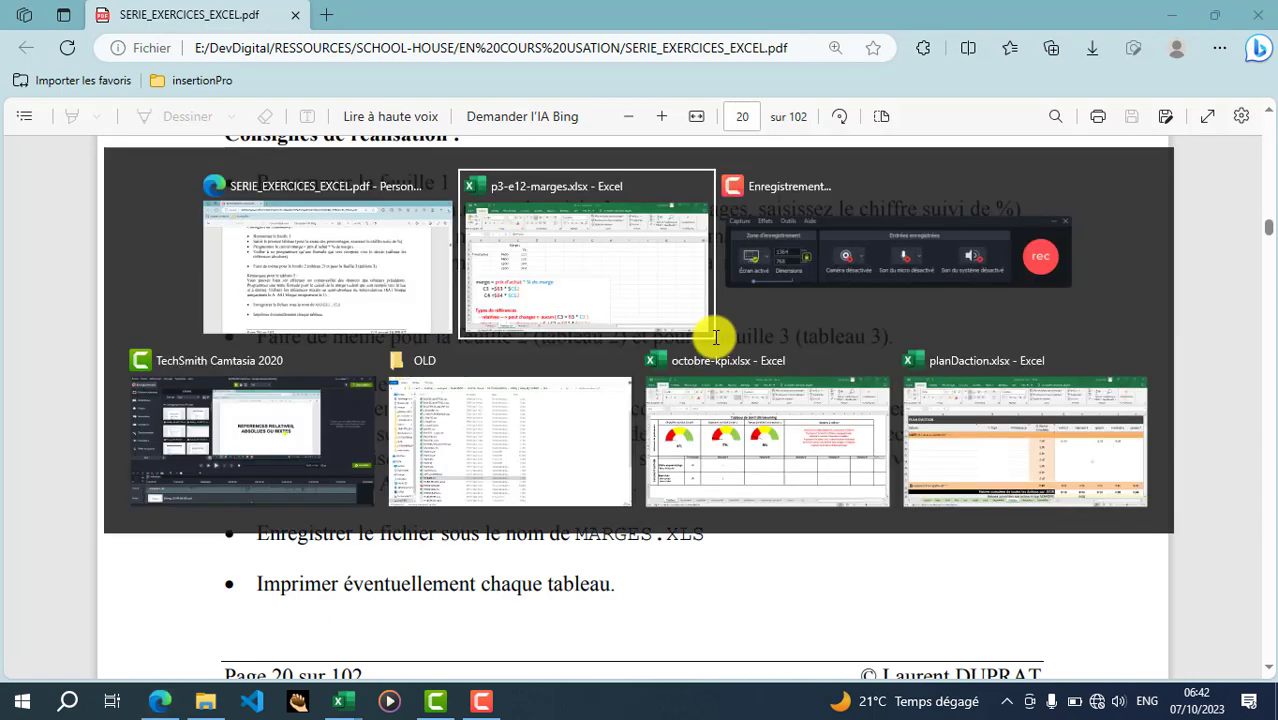
scroll(314, 420, "down", 1)
scroll(312, 423, "down", 1)
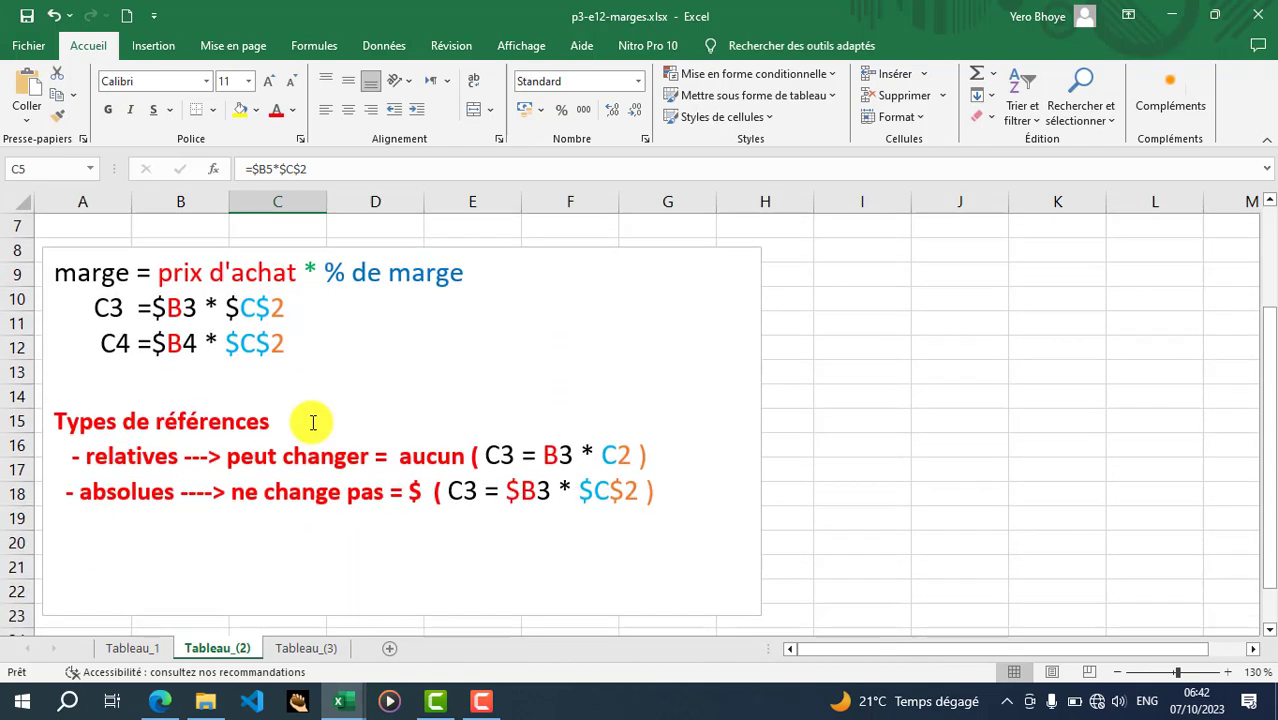
scroll(310, 421, "up", 2)
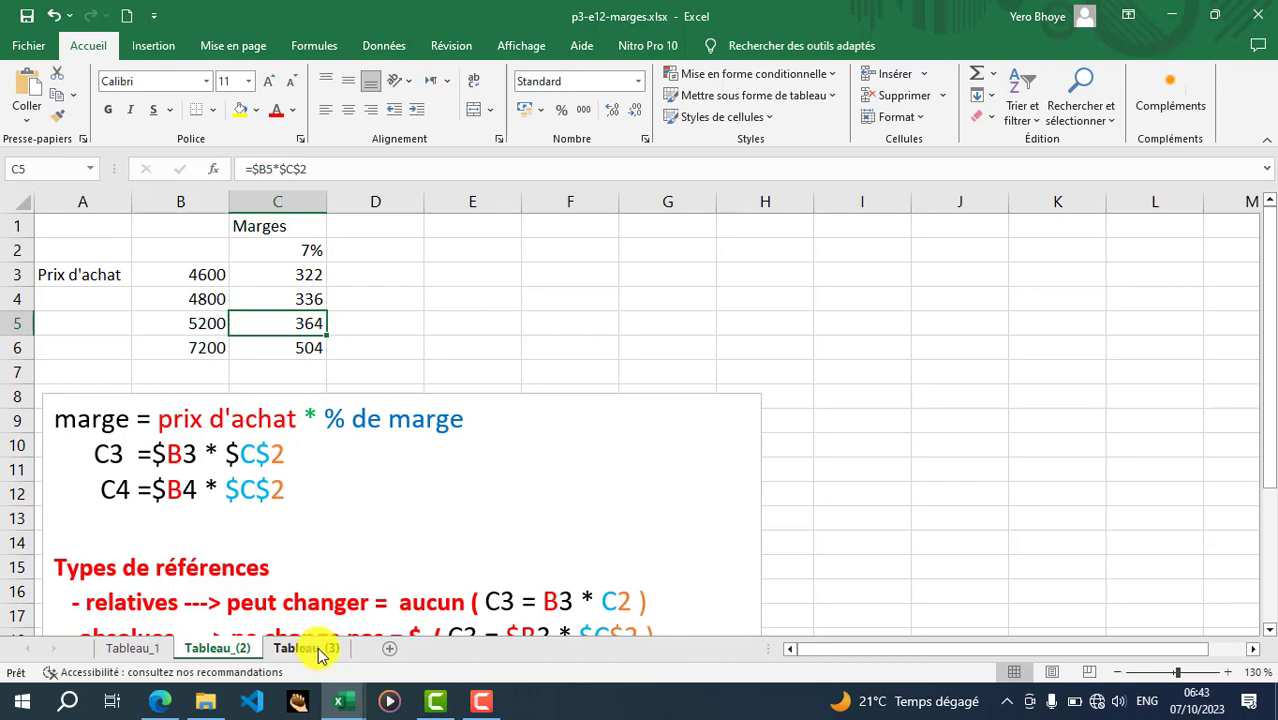
key("alt+Tab")
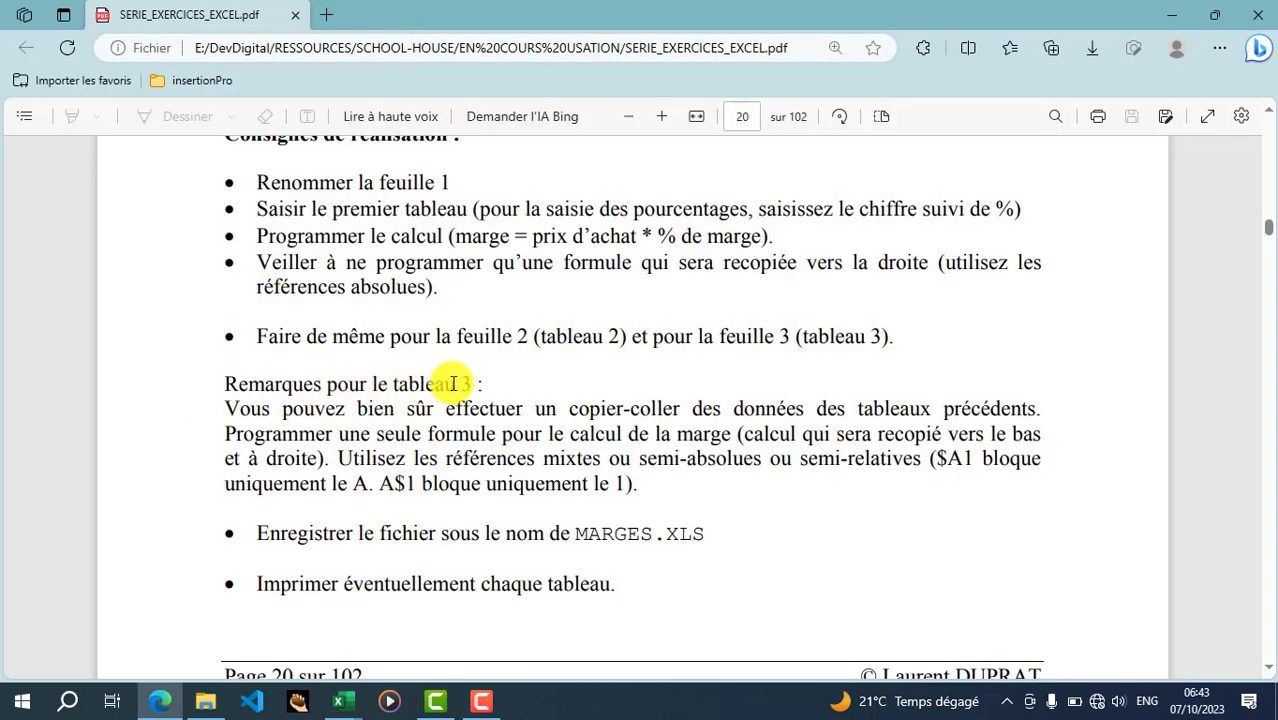
key("alt+Tab")
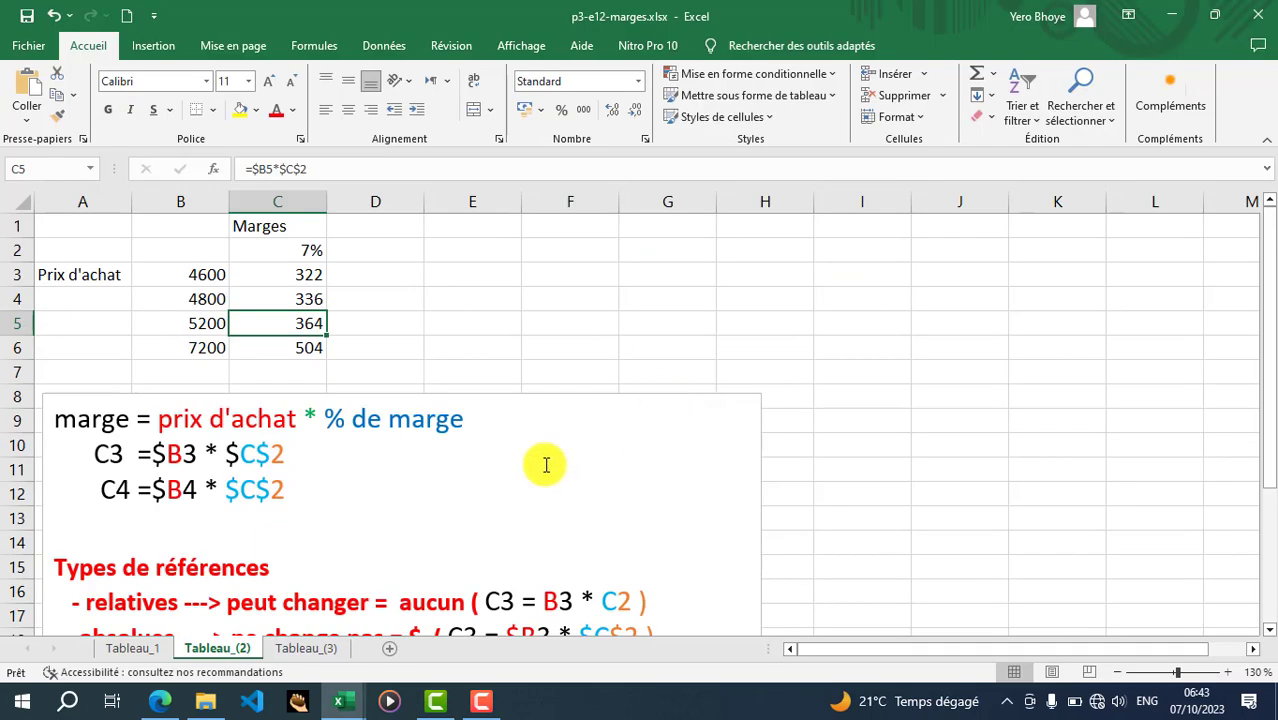
- Switch to planDaction.xlsx and record 0:10 for samedi 7 in the first action row of SUJET 11 on sheet Octobre
key("alt+Tab")
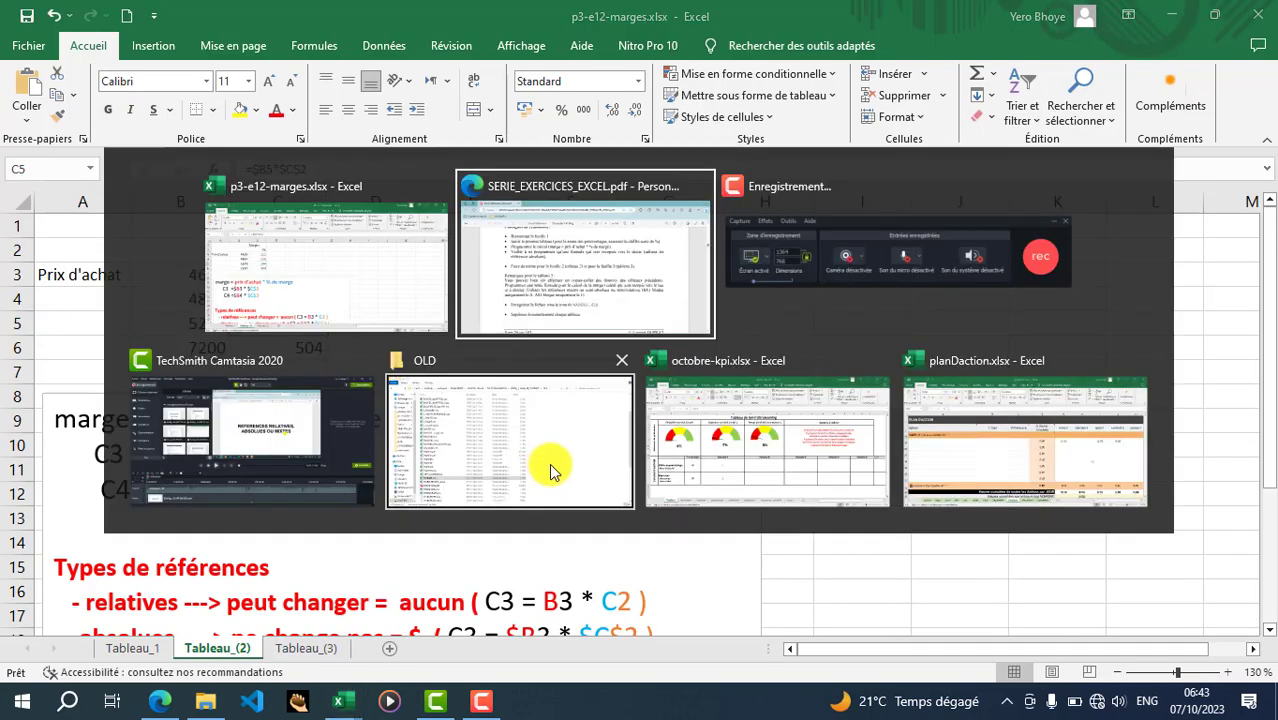
left_click(1023, 448)
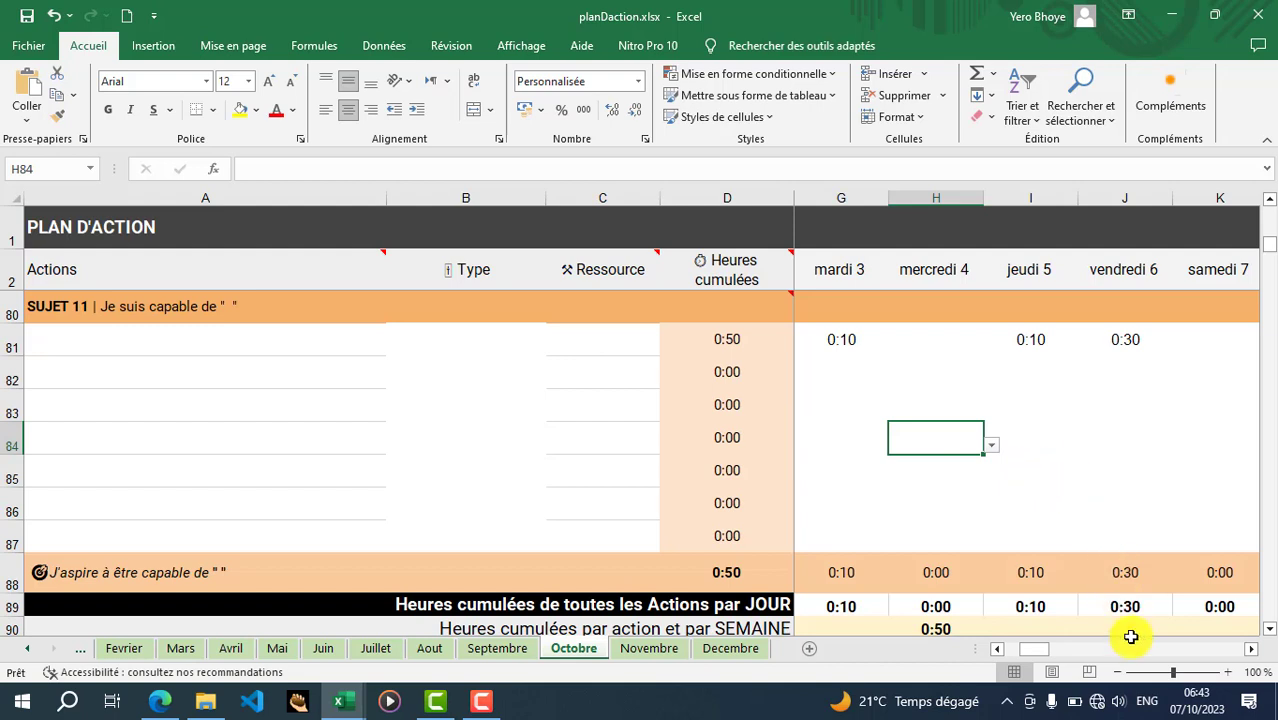
left_click(1250, 649)
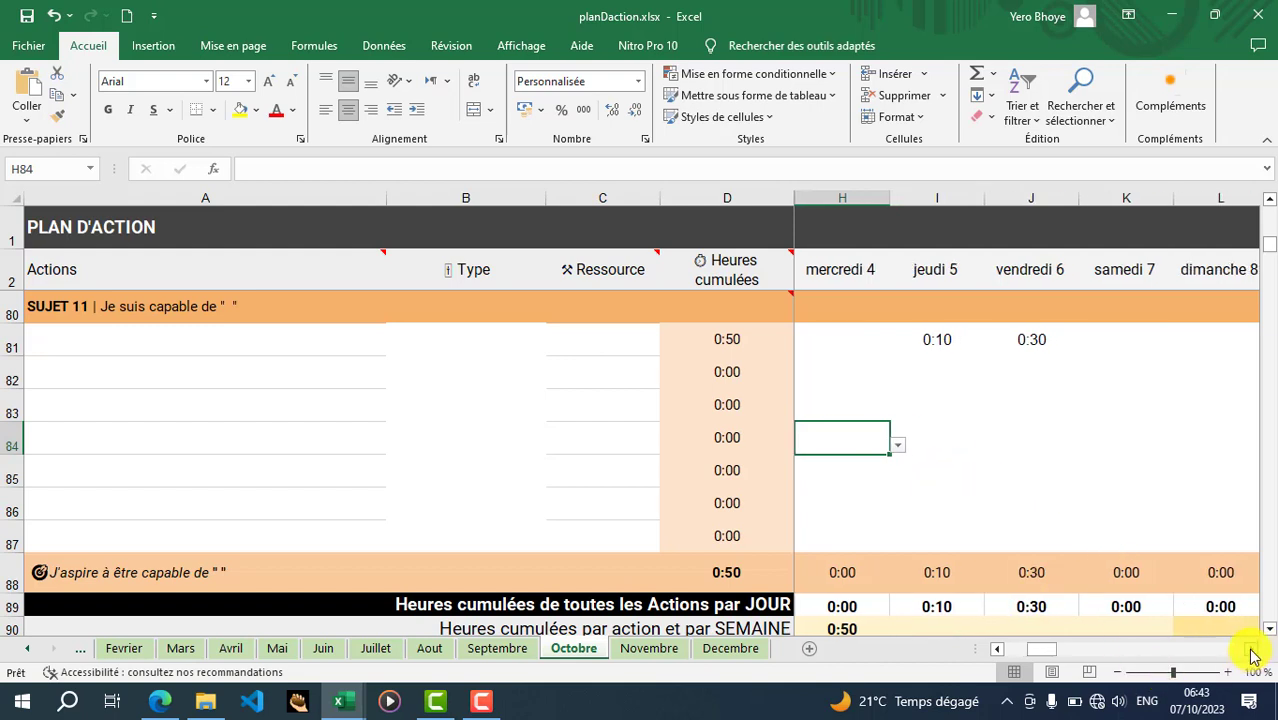
left_click(1108, 343)
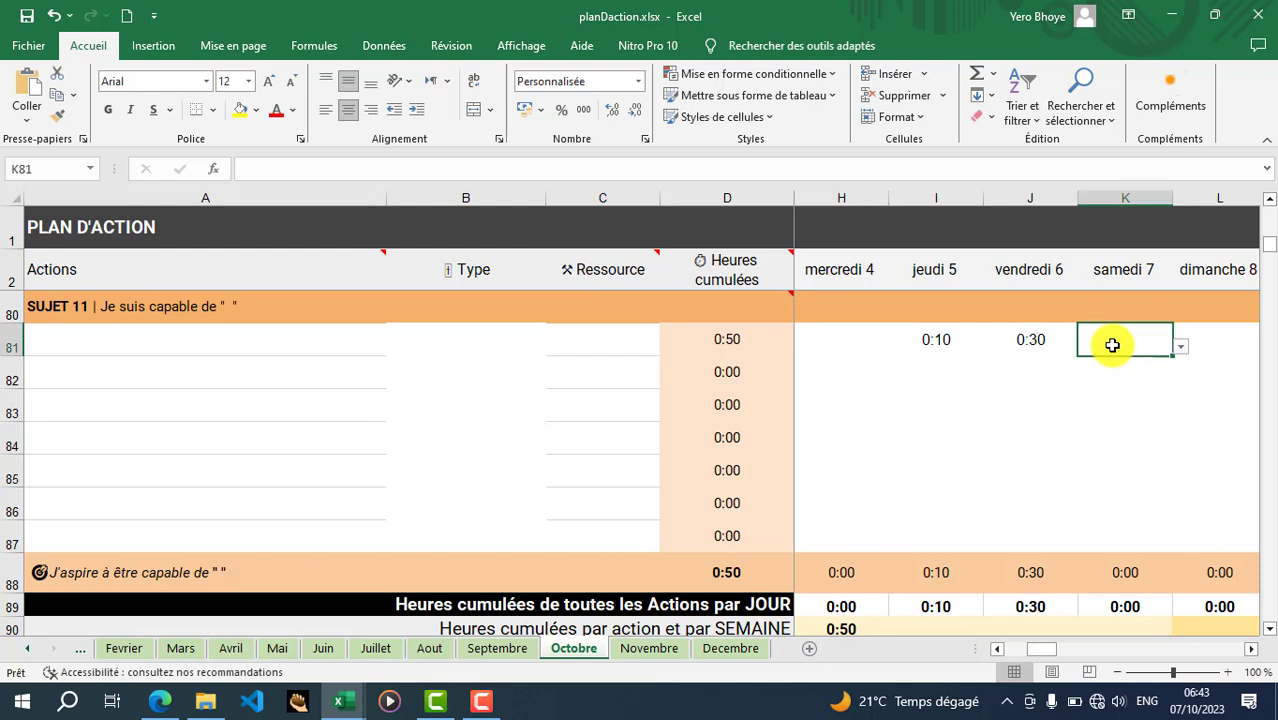
left_click(1182, 352)
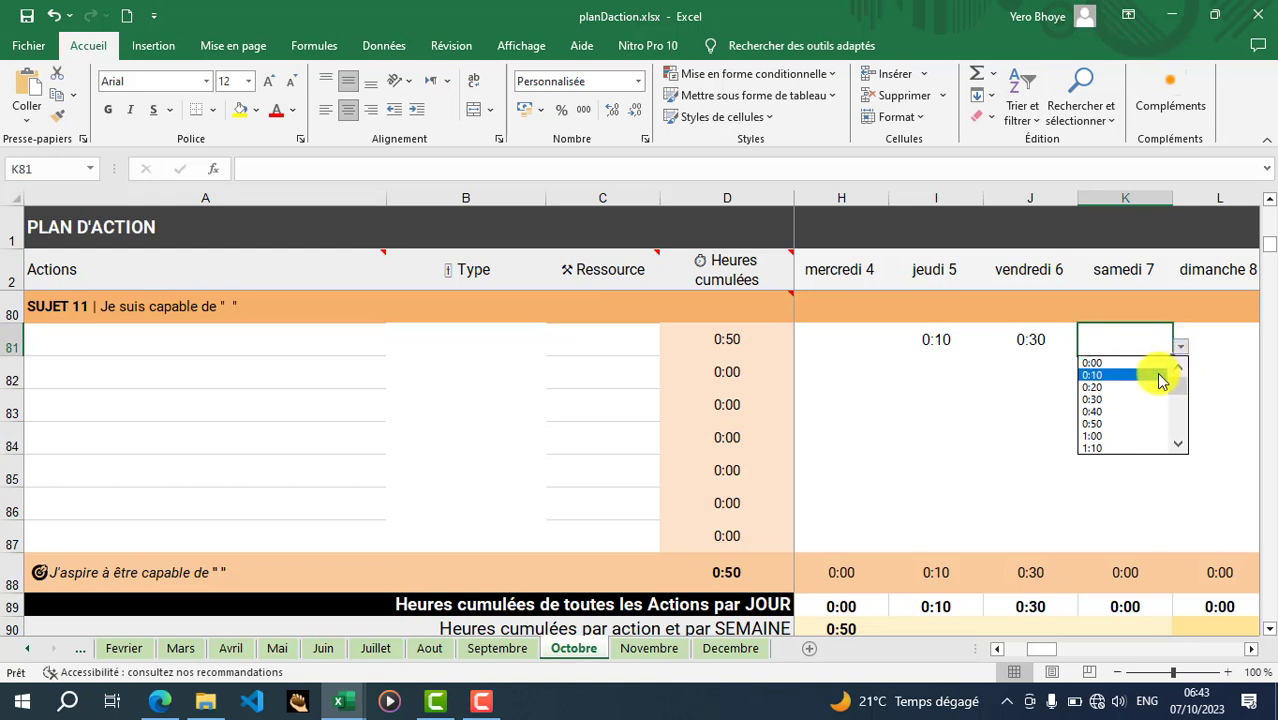
left_click(1158, 377)
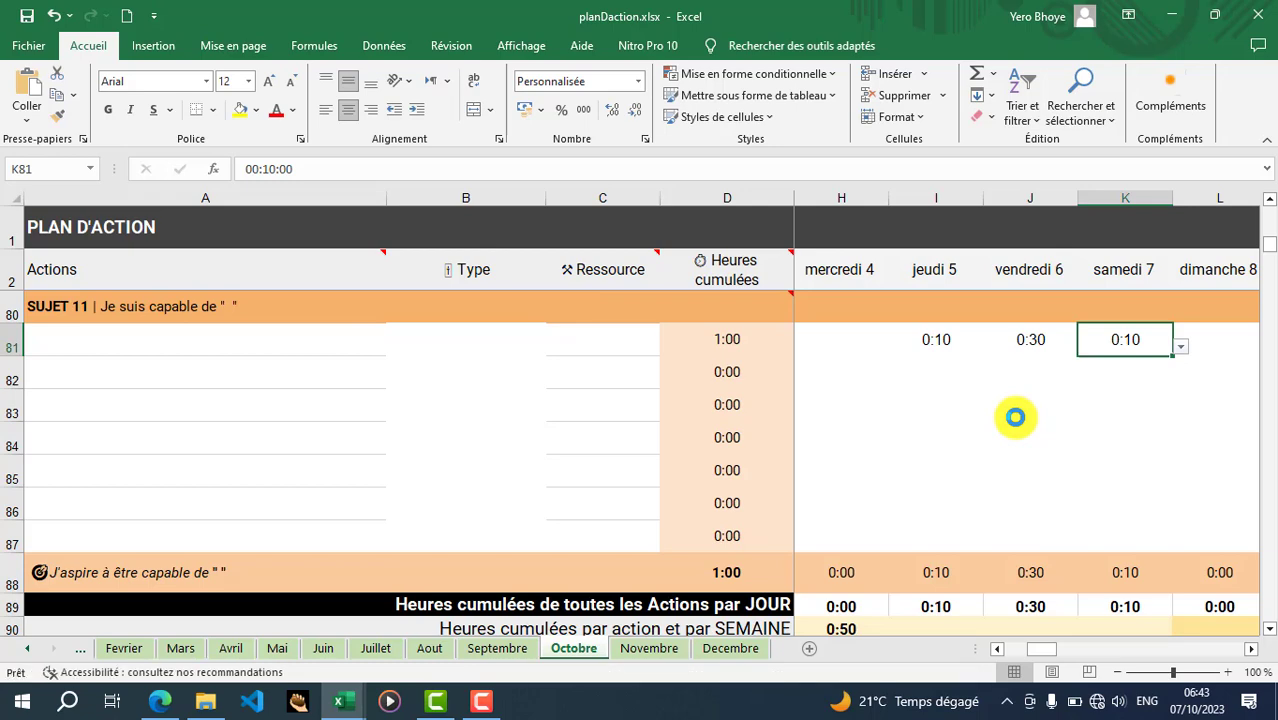
- Switch to octobre-kpi.xlsx and review the performance gauges and the Semaine 1 activity entries on sheet TabBord
key("alt+Tab")
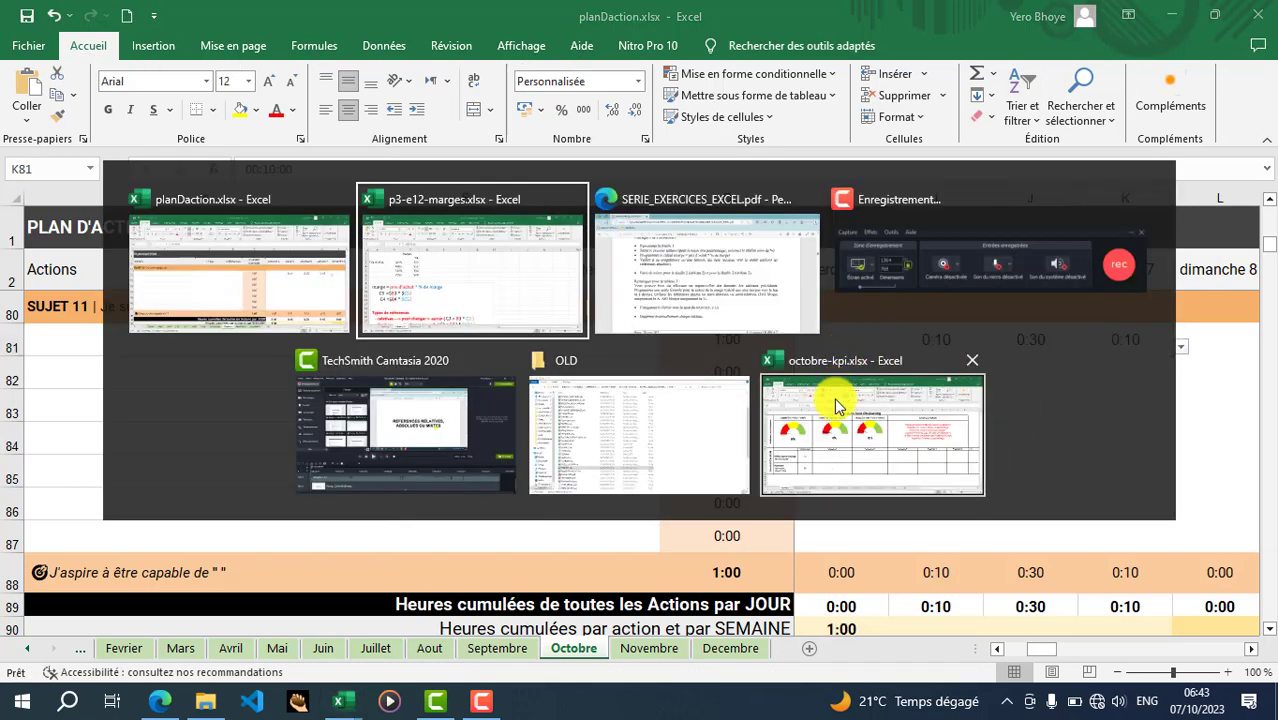
left_click(847, 432)
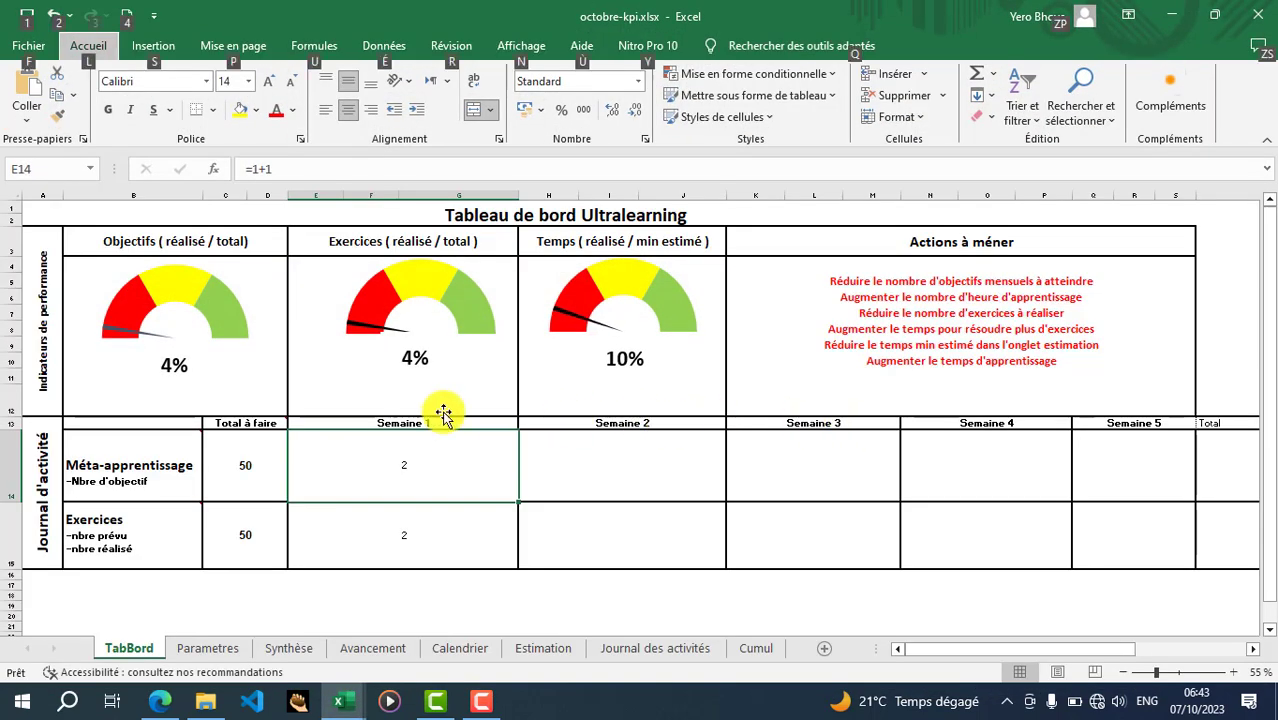
mouse_move(628, 320)
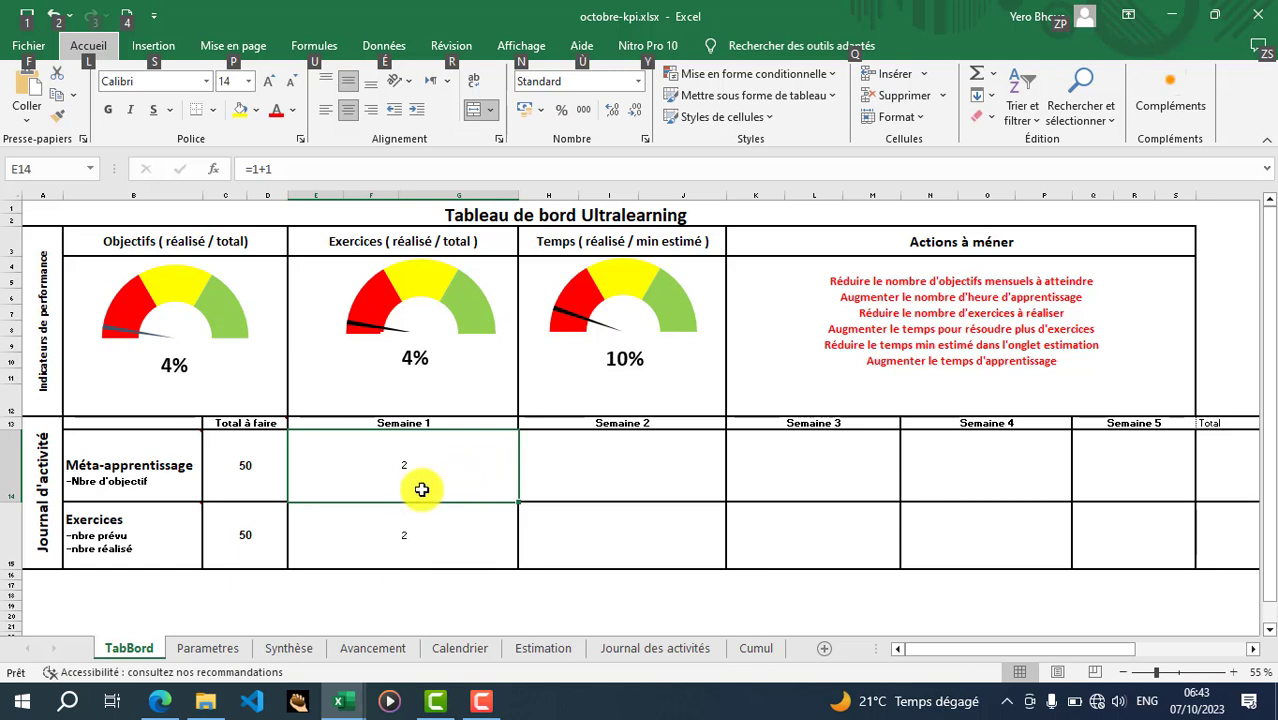
left_click(408, 456)
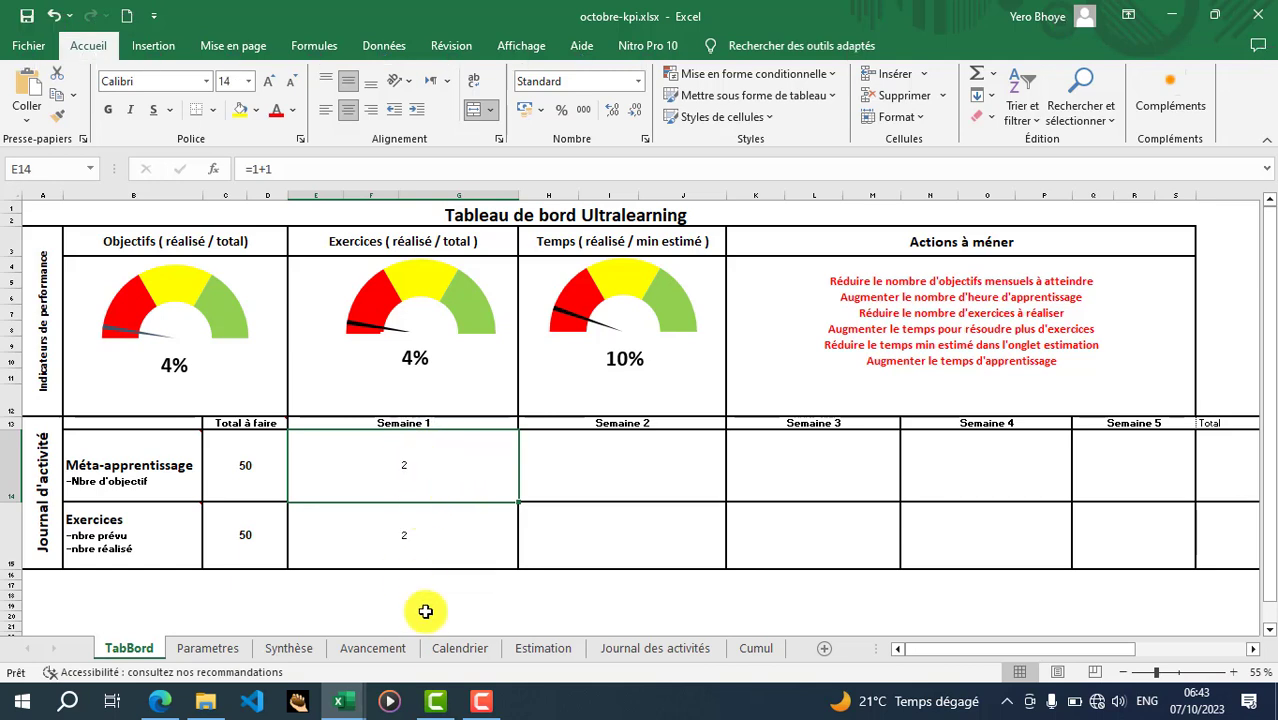
- Review the monthly comparison and daily learning time charts on sheet Synthèse
left_click(297, 654)
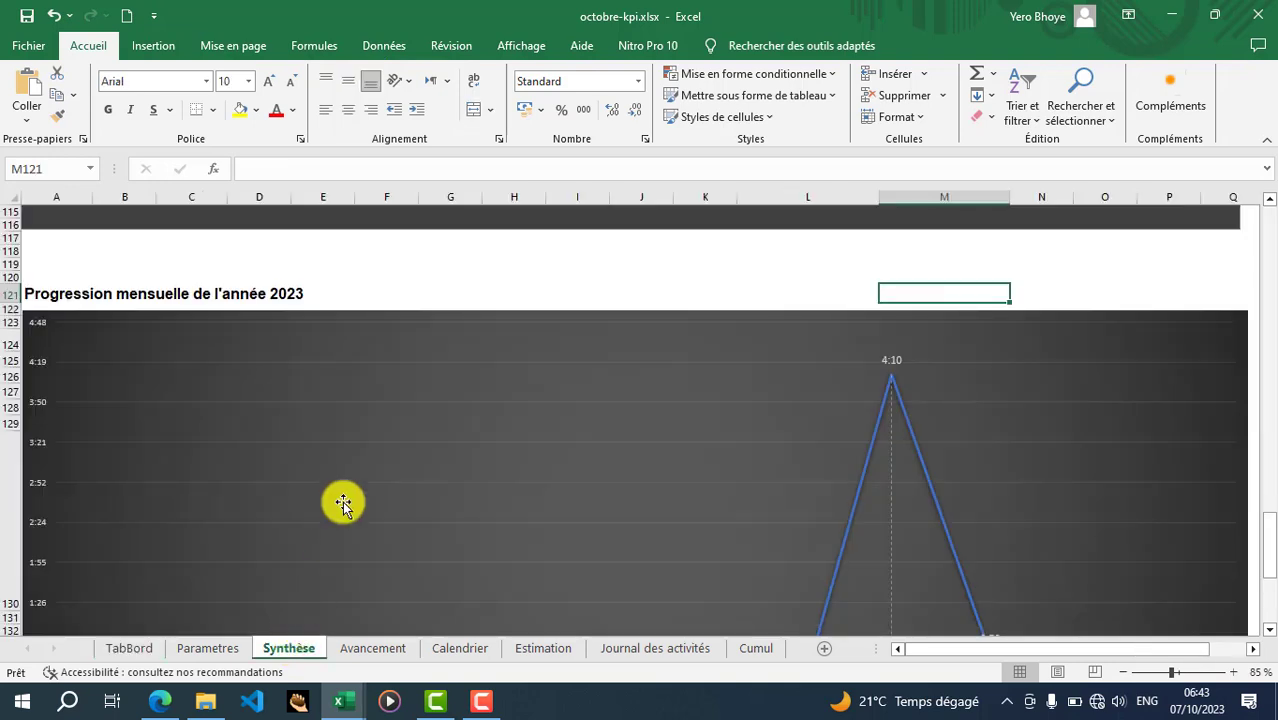
scroll(373, 523, "up", 4)
scroll(373, 523, "up", 20)
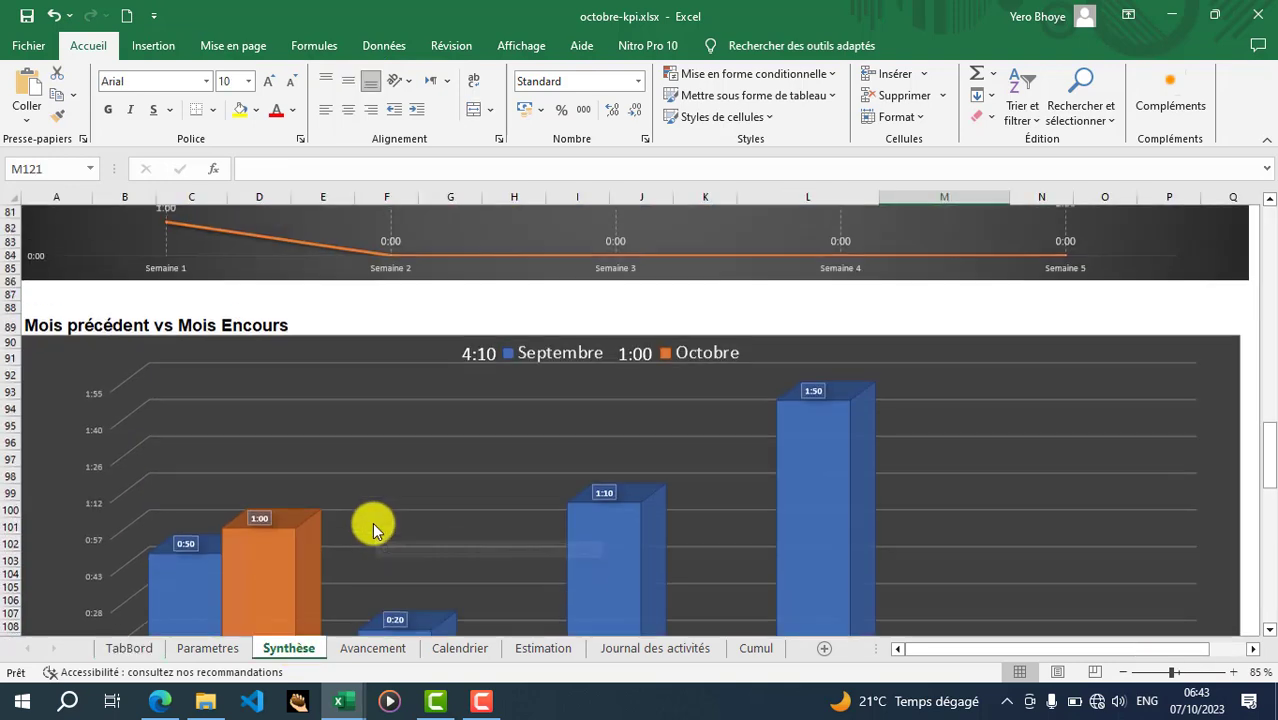
scroll(371, 526, "up", 4)
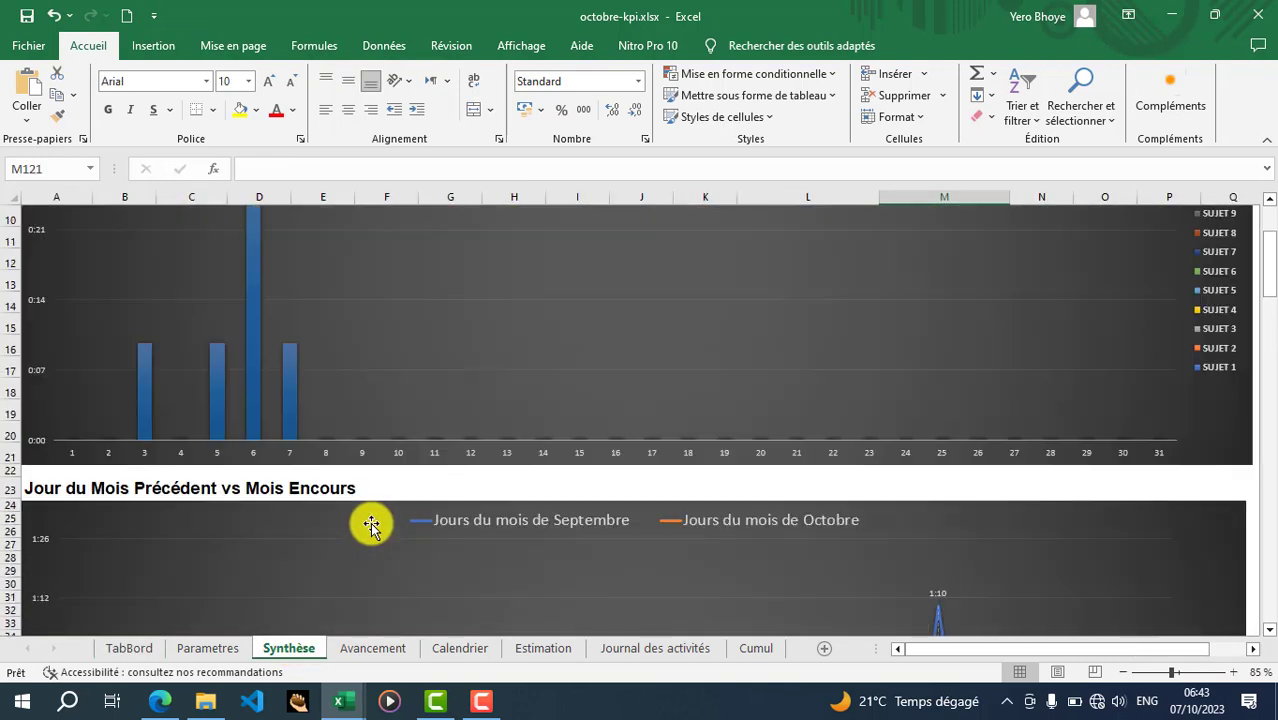
scroll(371, 526, "down", 1, "ctrl")
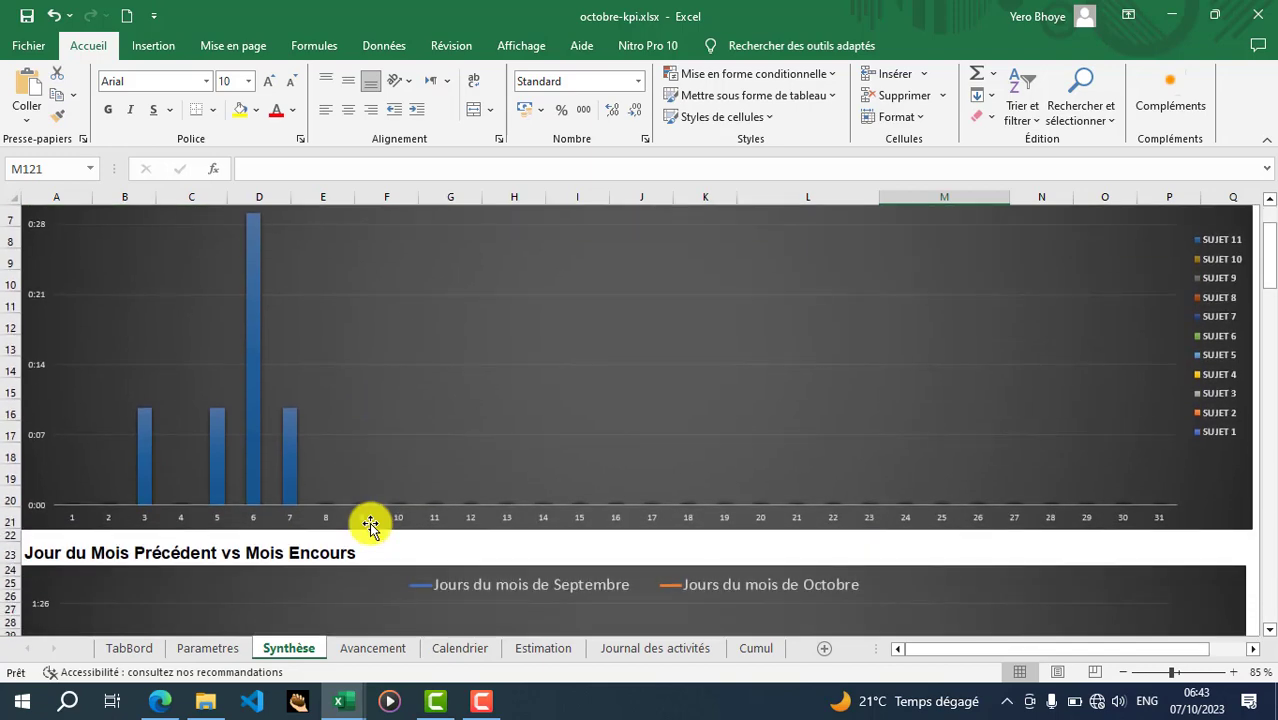